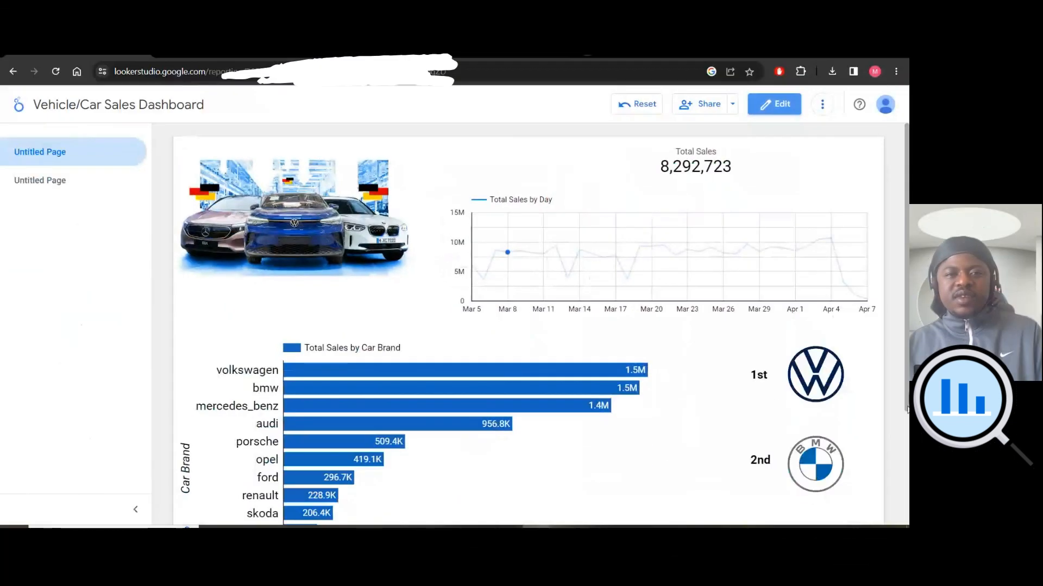
Look over the total sales and car brand charts on the Vehicle/Car Sales Dashboard.
scroll(906, 355, down, 1)
scroll(904, 441, down, 4)
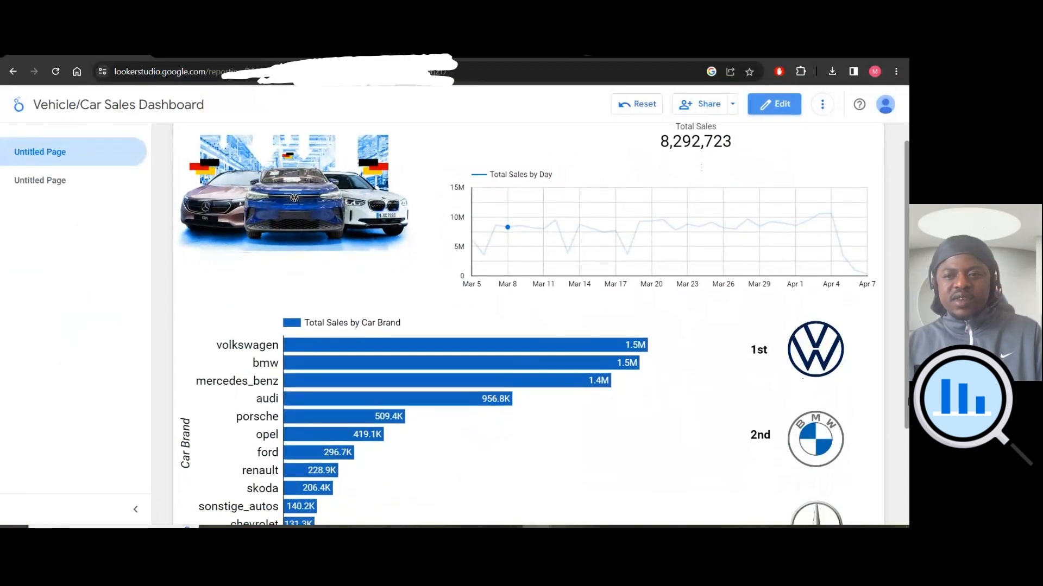
drag(903, 441, 905, 350)
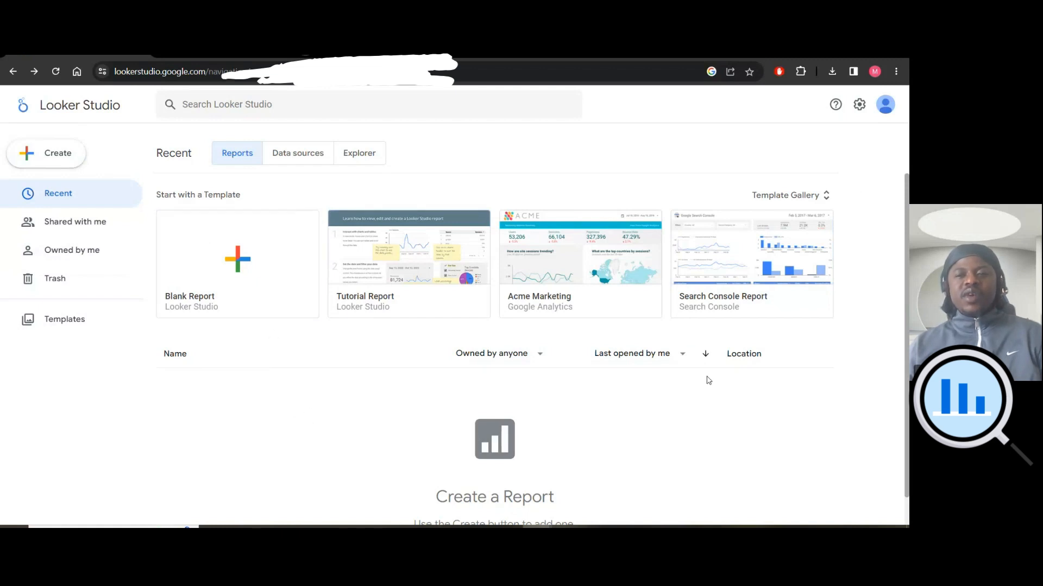
Look through the recent data sources and explorer lists, and return to the reports list.
scroll(708, 381, down, 1)
scroll(312, 415, up, 1)
click(310, 158)
click(353, 155)
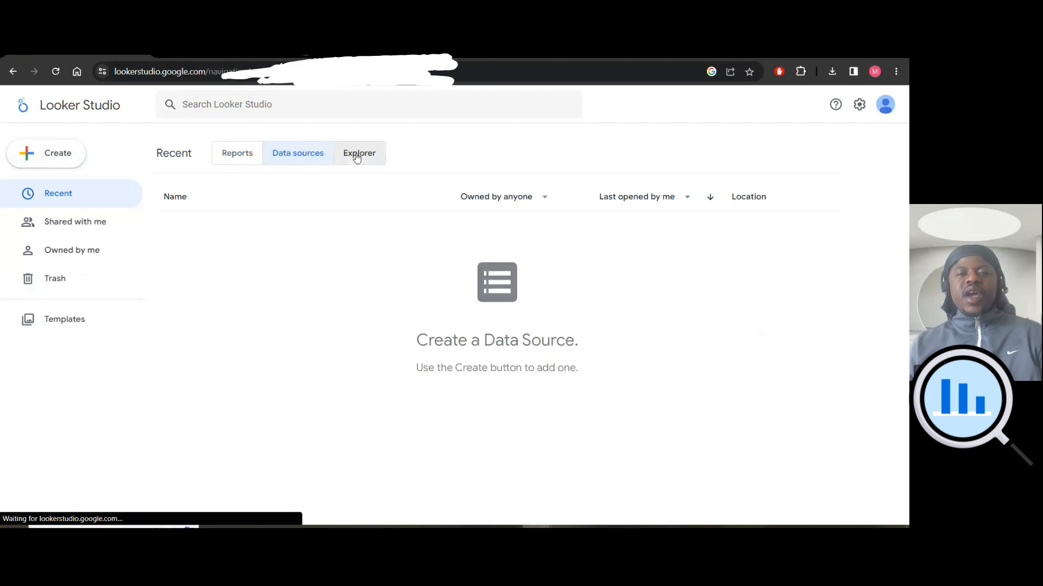
click(238, 156)
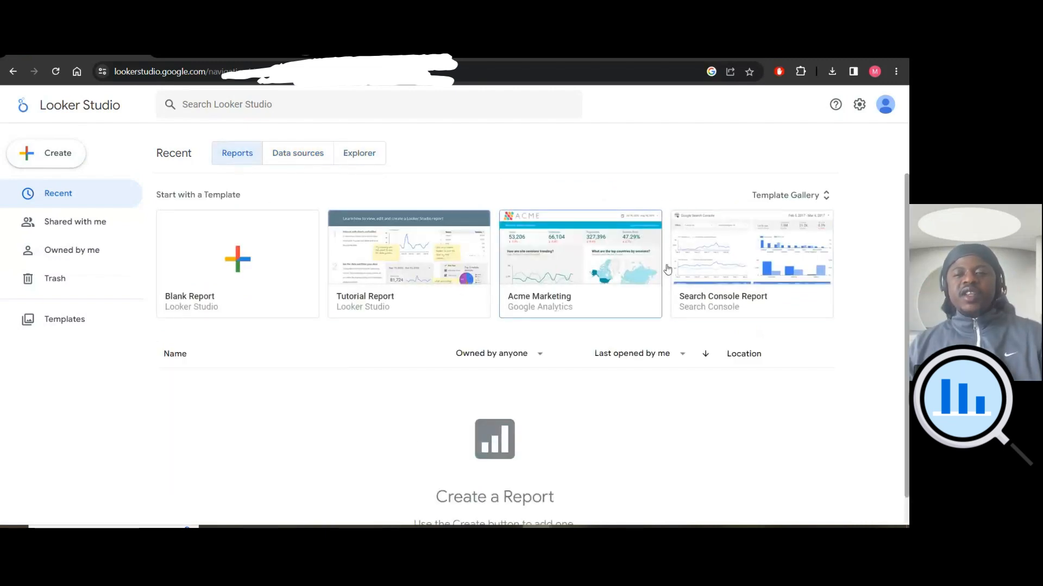
Open the Search Console Report template and set its date range to Jul 15, 2023 - Aug 2, 2023.
click(773, 250)
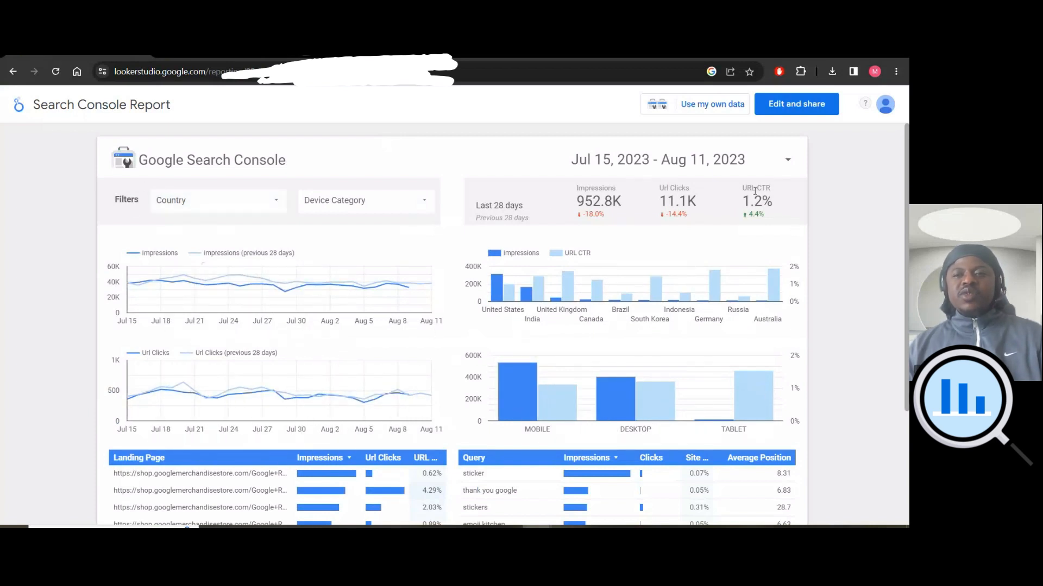
click(700, 160)
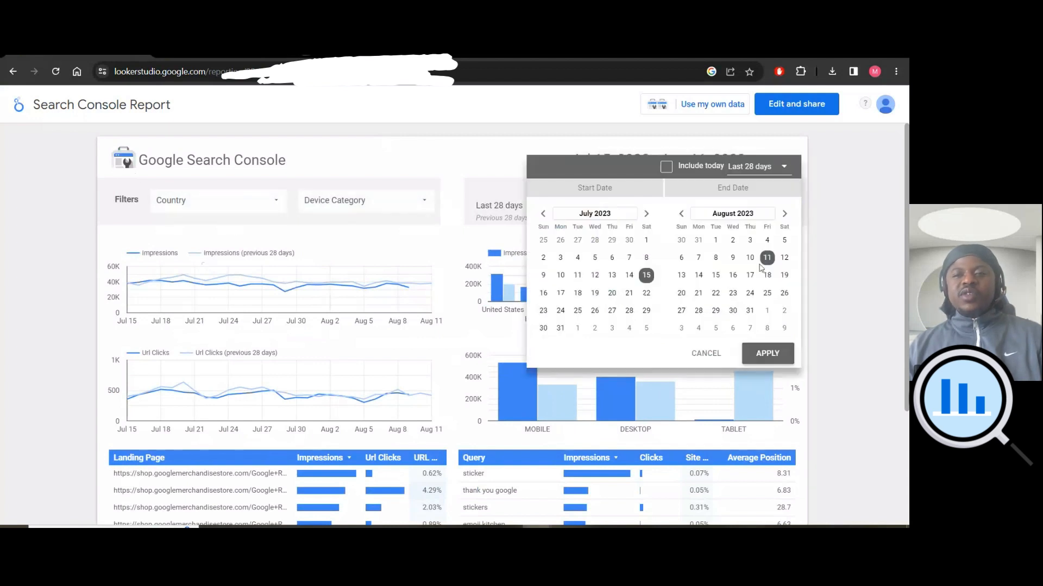
click(733, 241)
click(766, 355)
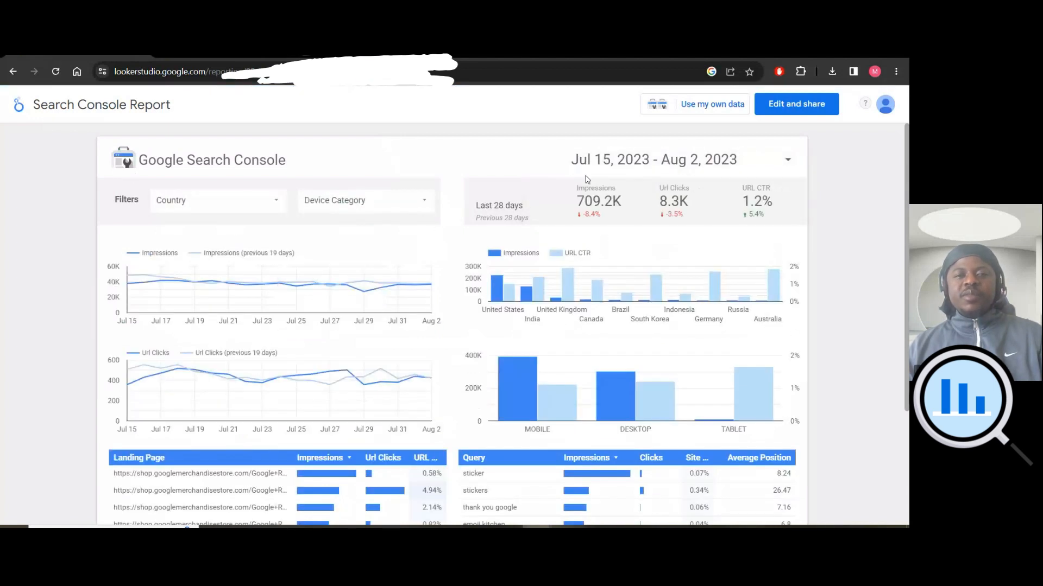
Filter the Search Console report to show only South Korea as the country.
click(256, 205)
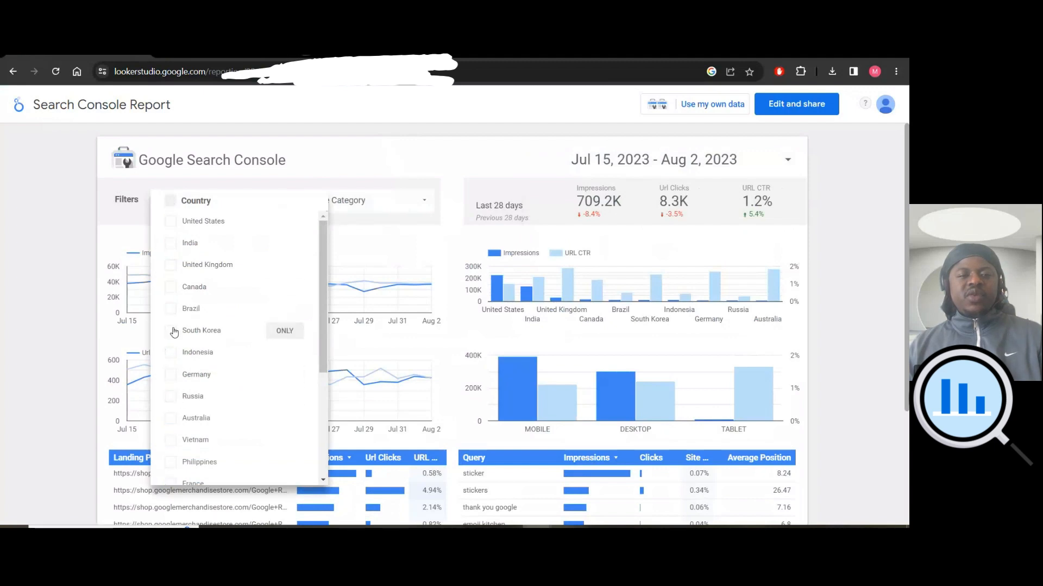
click(281, 332)
click(485, 349)
Examine the filtered report's charts and its landing page and query tables.
scroll(485, 349, down, 3)
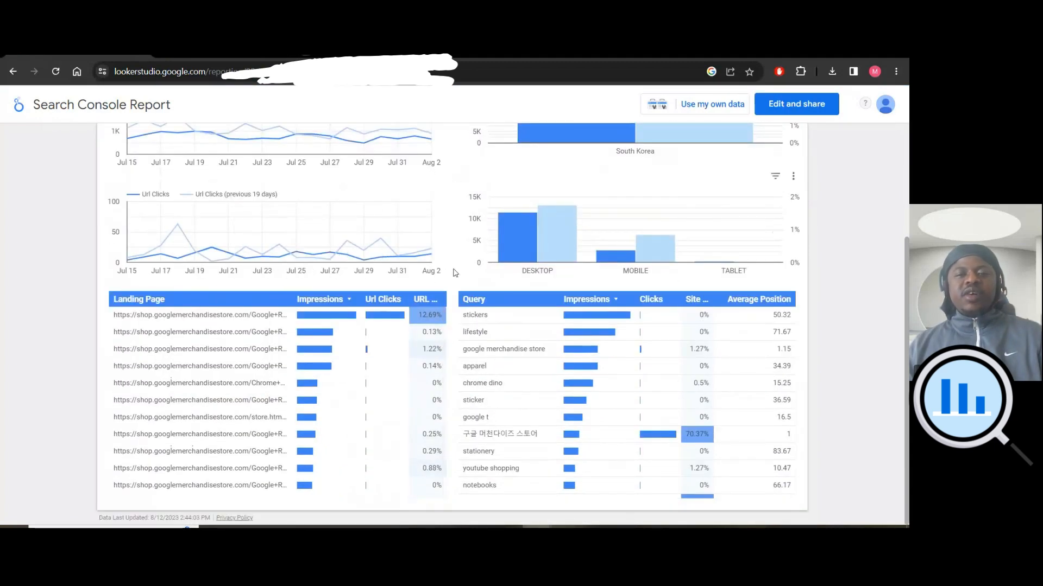
scroll(455, 273, up, 3)
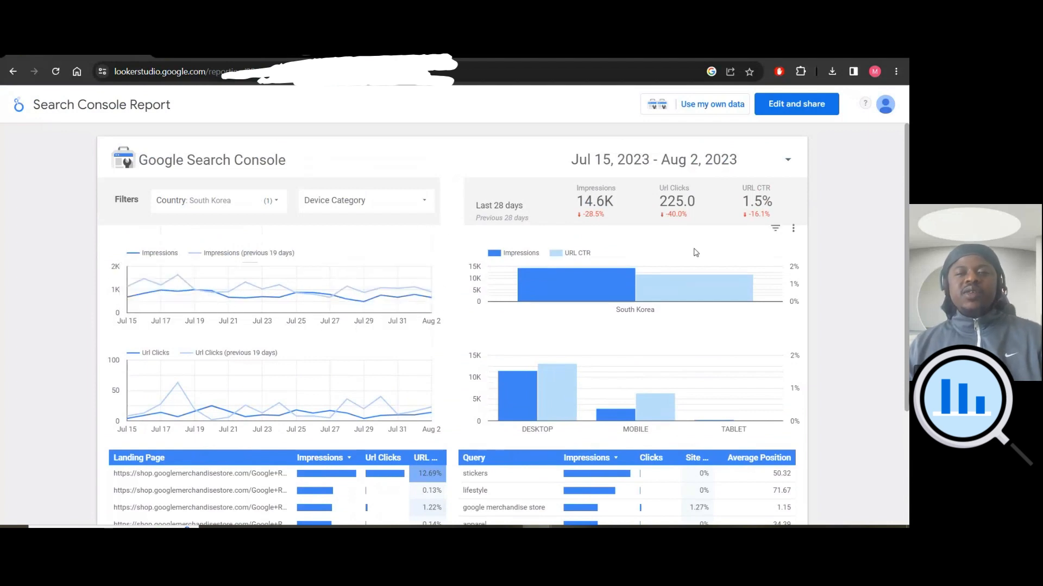
scroll(455, 310, down, 3)
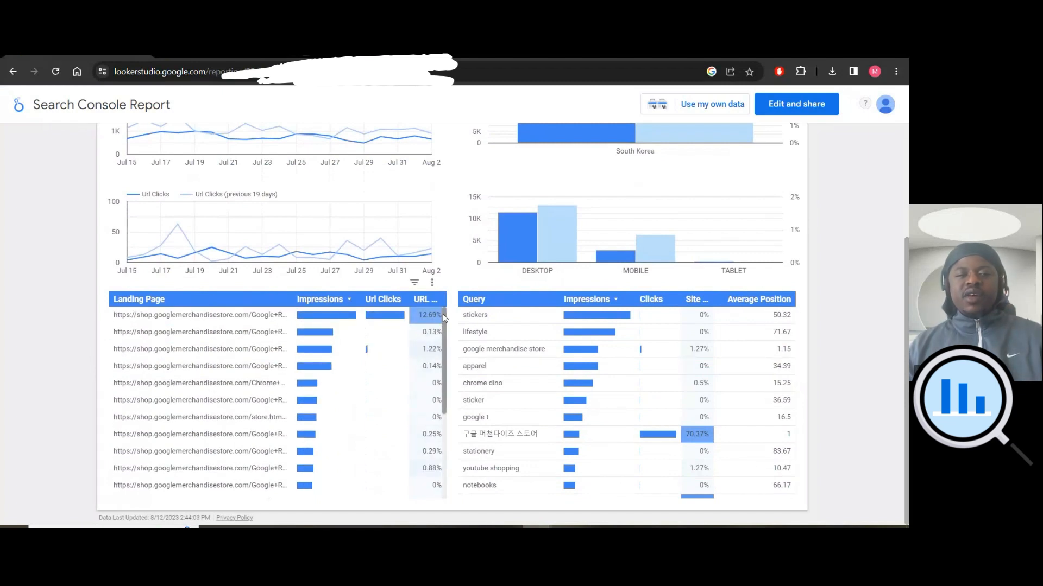
scroll(445, 368, down, 1)
scroll(444, 367, down, 2)
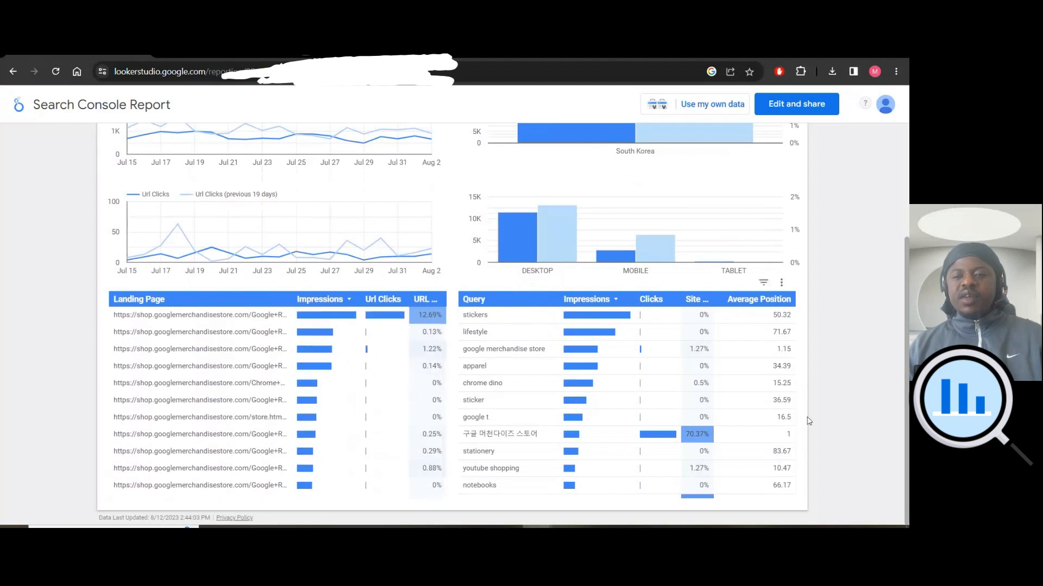
scroll(625, 402, down, 2)
scroll(543, 326, up, 5)
Return to the reports list, open the Acme Marketing template and look through its whole page.
key(alt+Left)
click(576, 249)
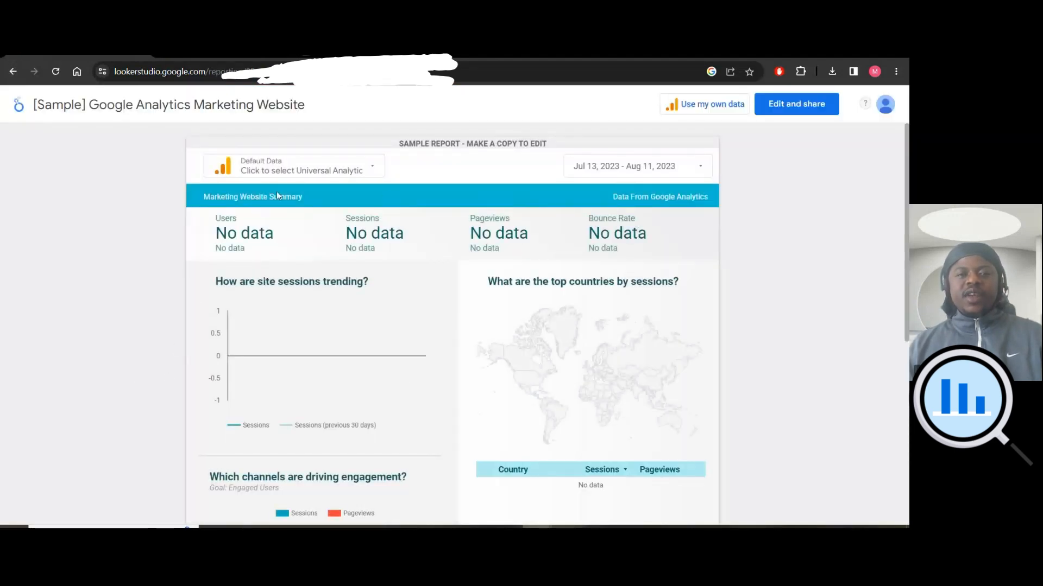
scroll(592, 416, down, 6)
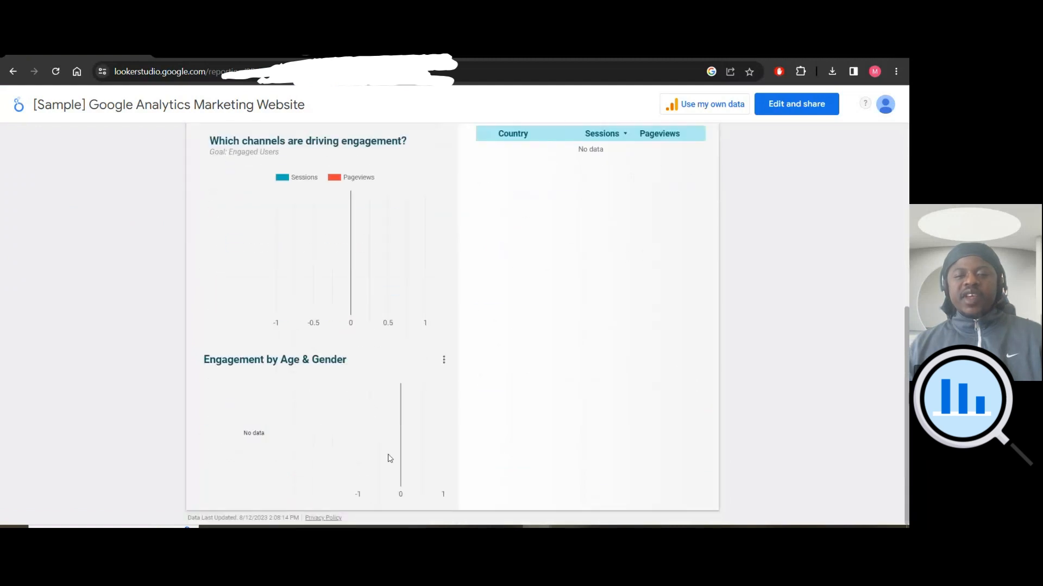
scroll(389, 456, up, 6)
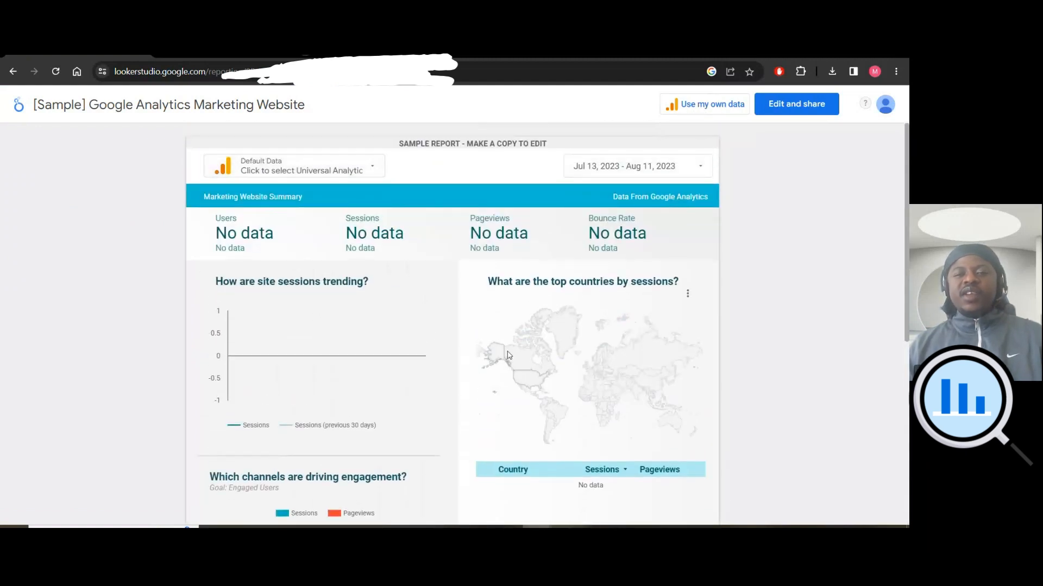
Return to the reports list, open the Tutorial Report template and look at its date range control.
key(alt+Left)
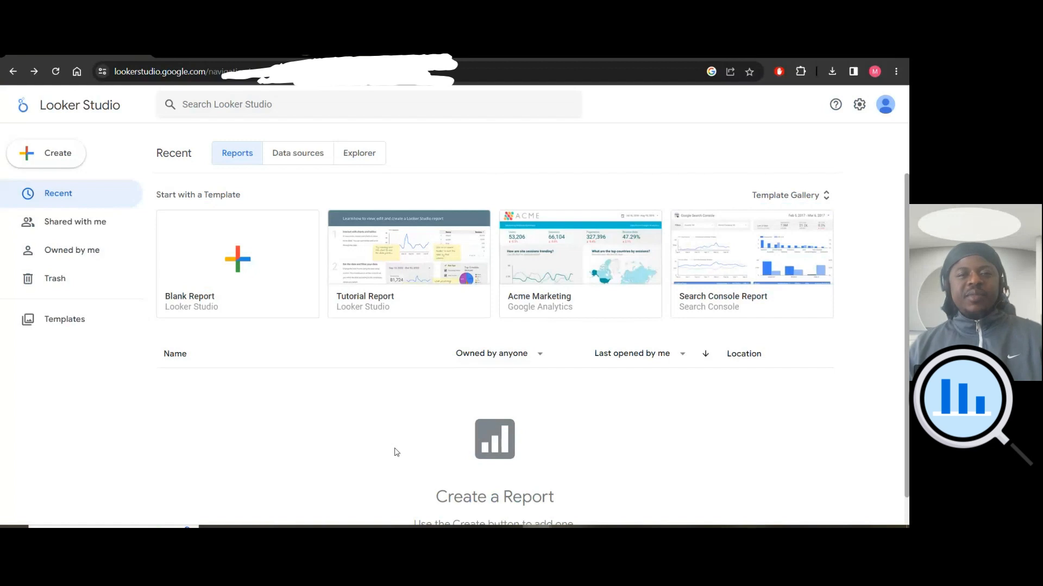
click(361, 298)
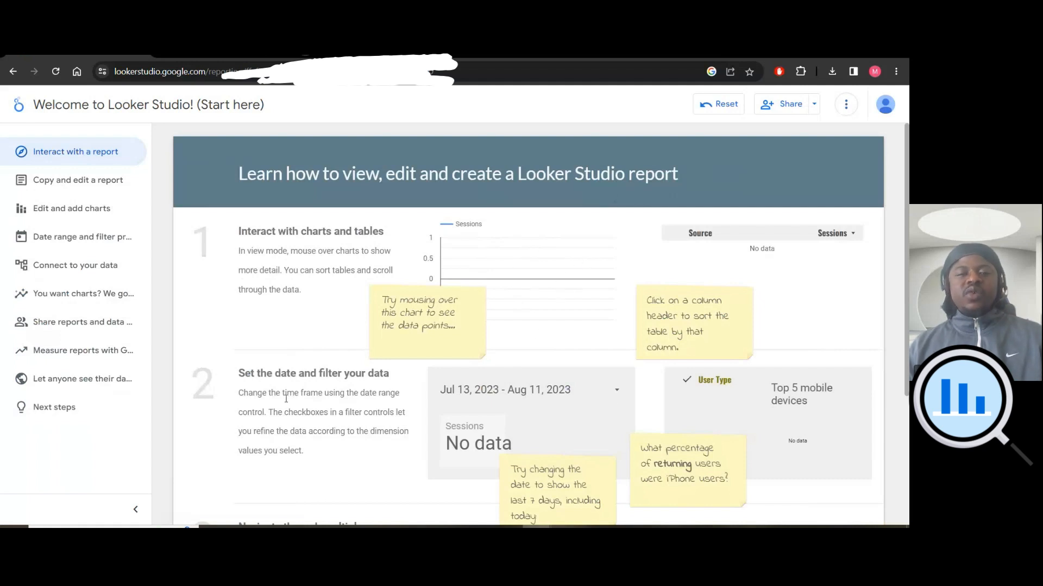
click(513, 390)
key(Escape)
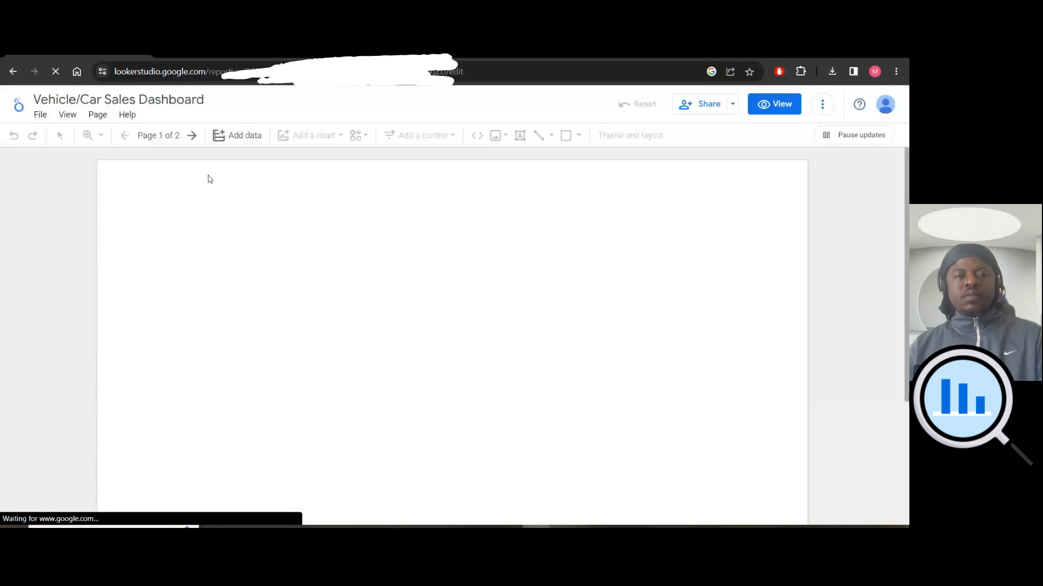
Add the Google Sheets spreadsheet "Car Sales - In a specific country" to the report as data, turning off the repeated confirmation.
click(237, 135)
click(137, 476)
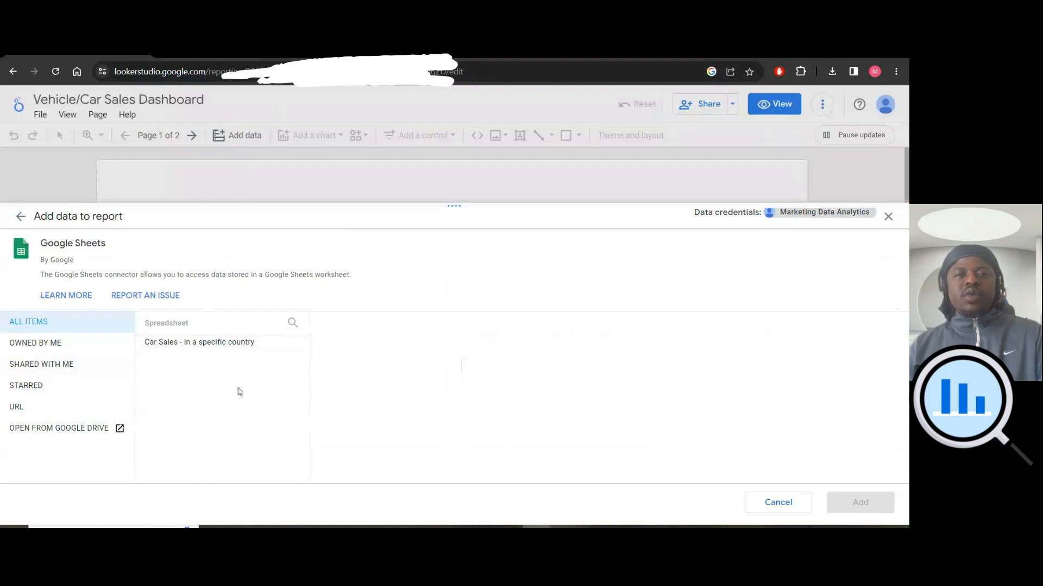
click(219, 346)
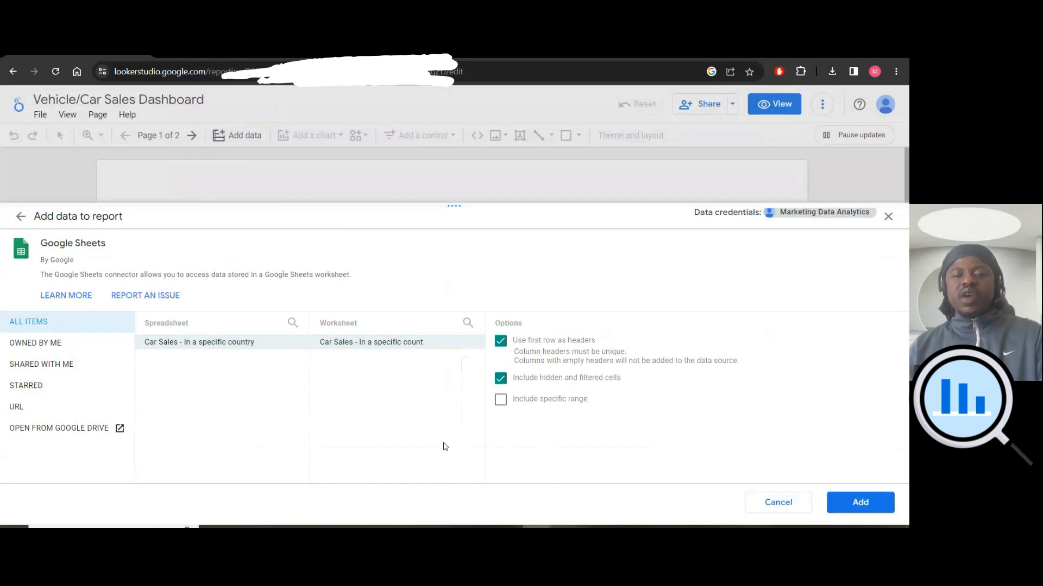
click(861, 503)
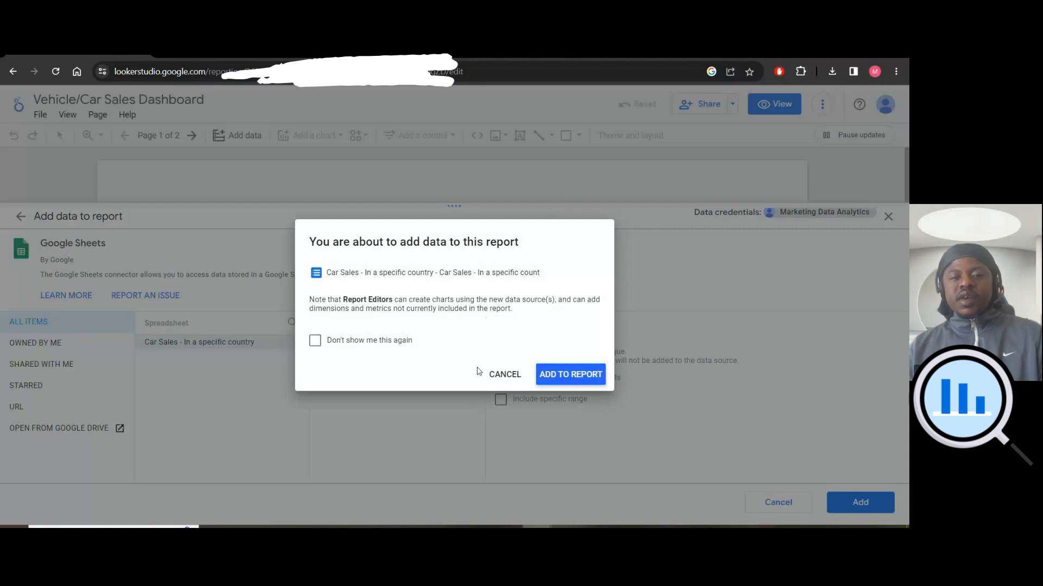
click(317, 342)
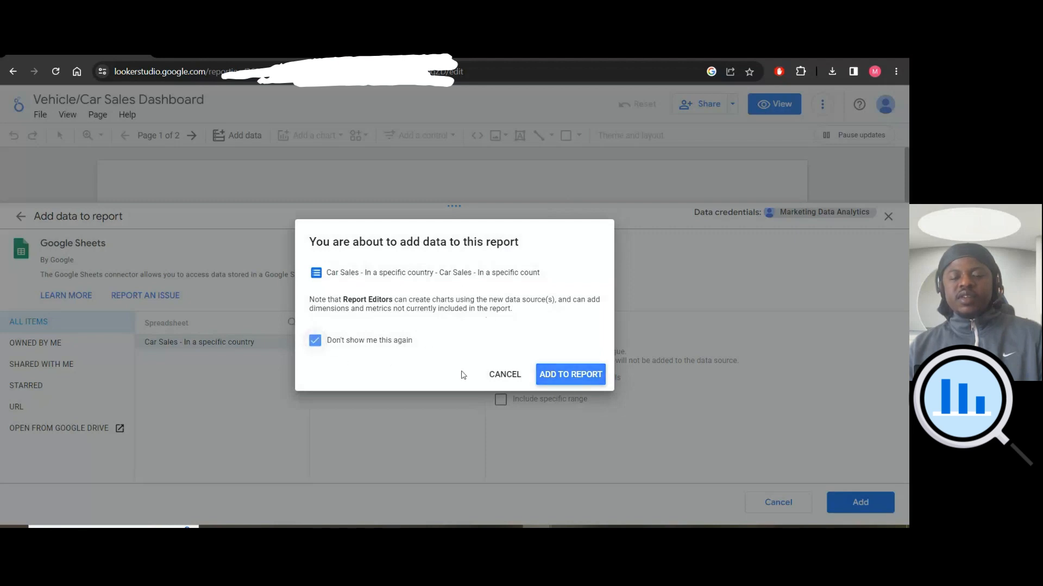
click(570, 374)
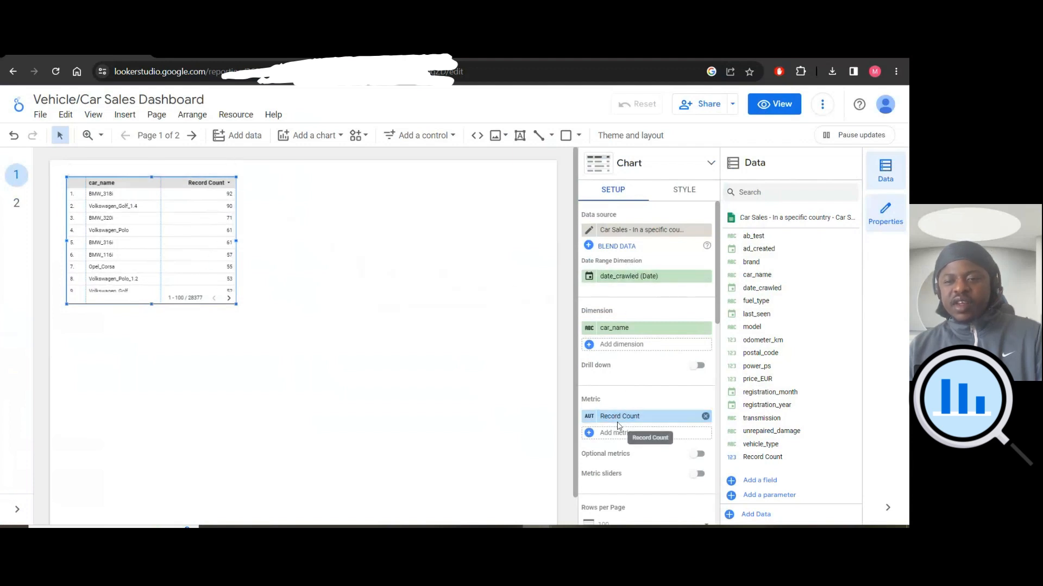
Examine the new table's setup settings, including metric, sort and filter, and its style settings for header, colors and body.
scroll(619, 426, down, 1)
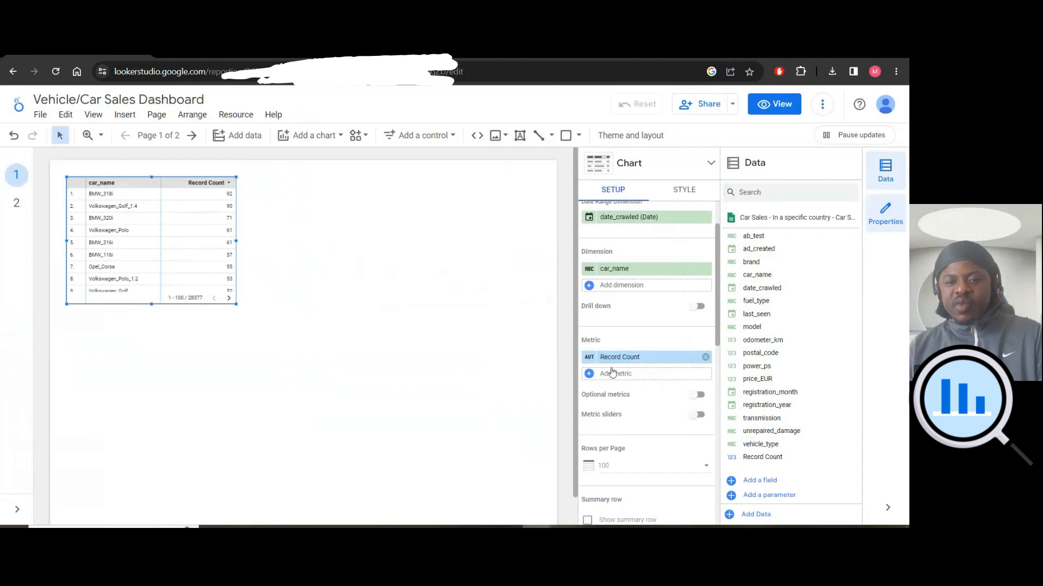
scroll(658, 394, down, 3)
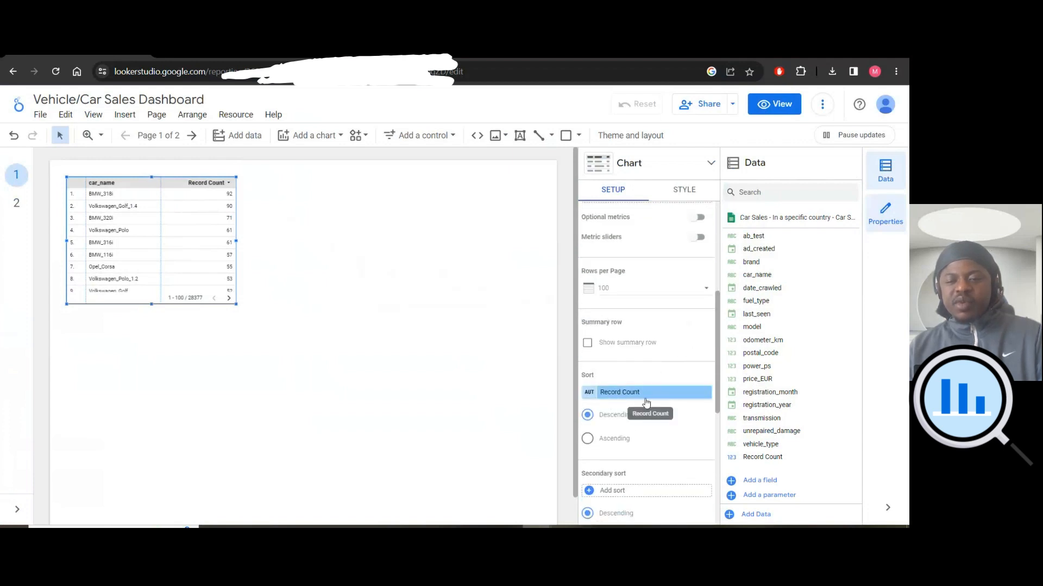
scroll(641, 413, down, 3)
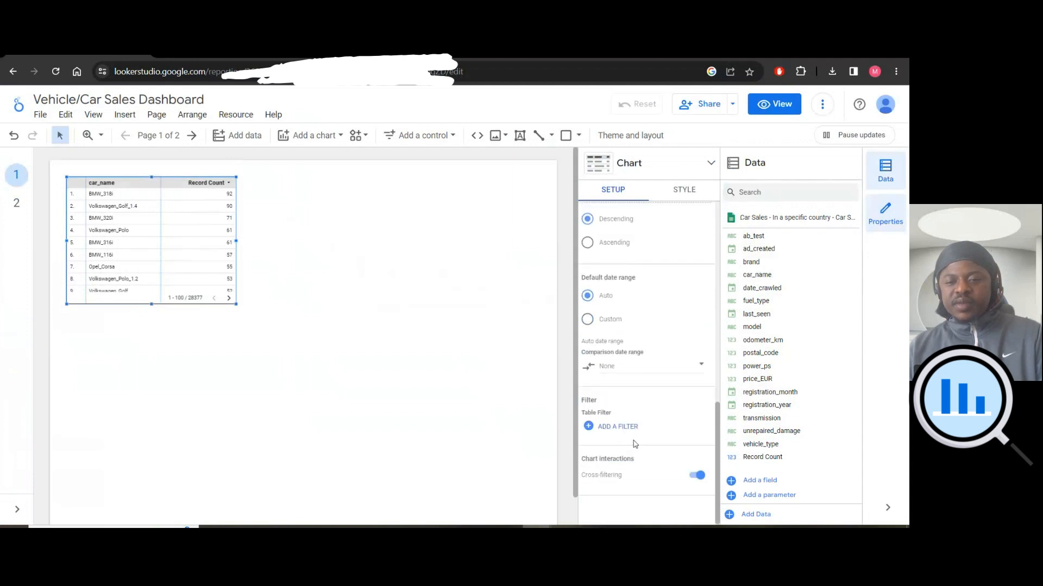
scroll(636, 444, up, 6)
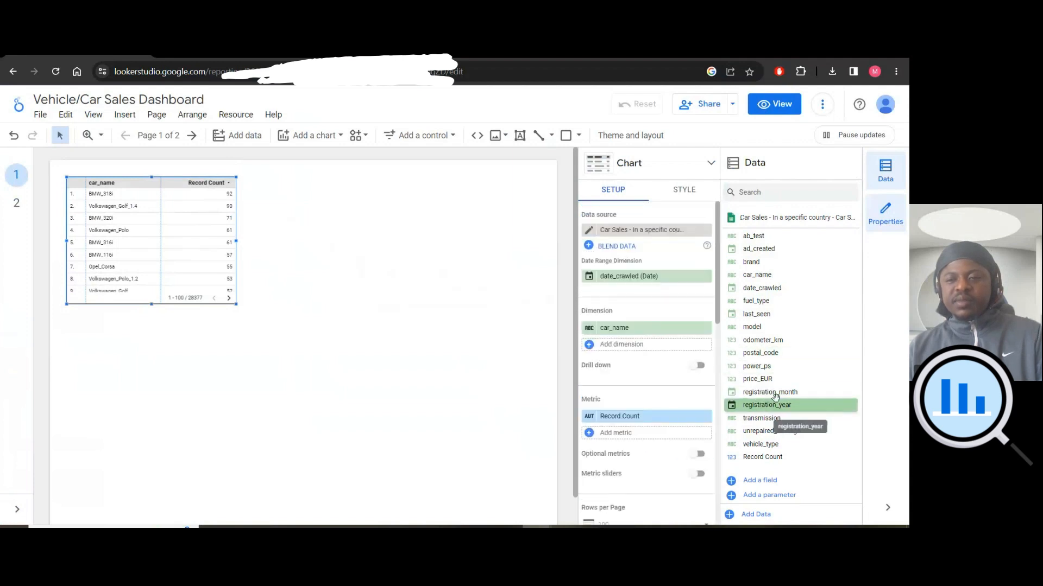
click(685, 191)
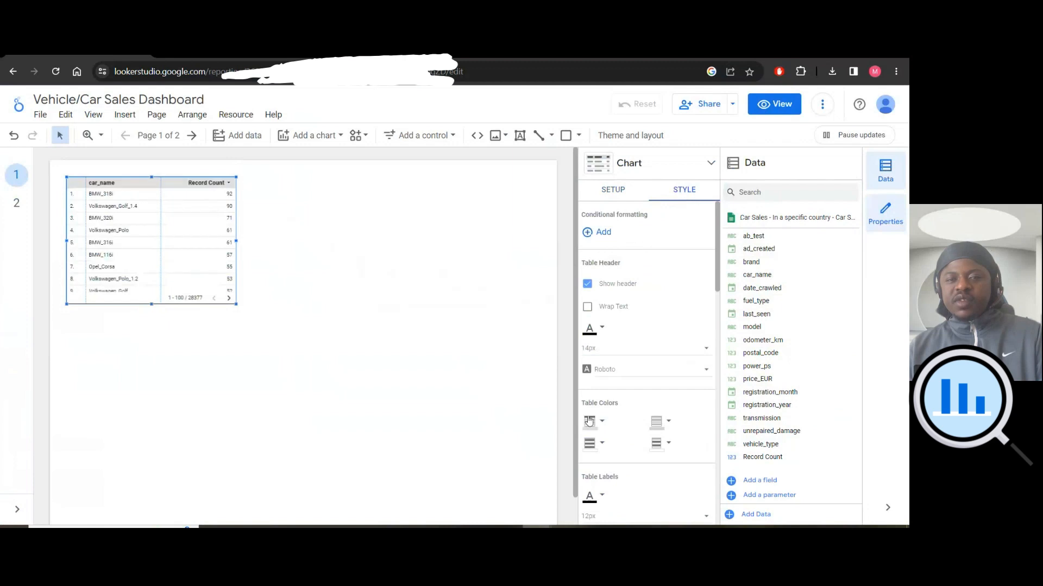
scroll(627, 424, down, 1)
scroll(621, 435, down, 3)
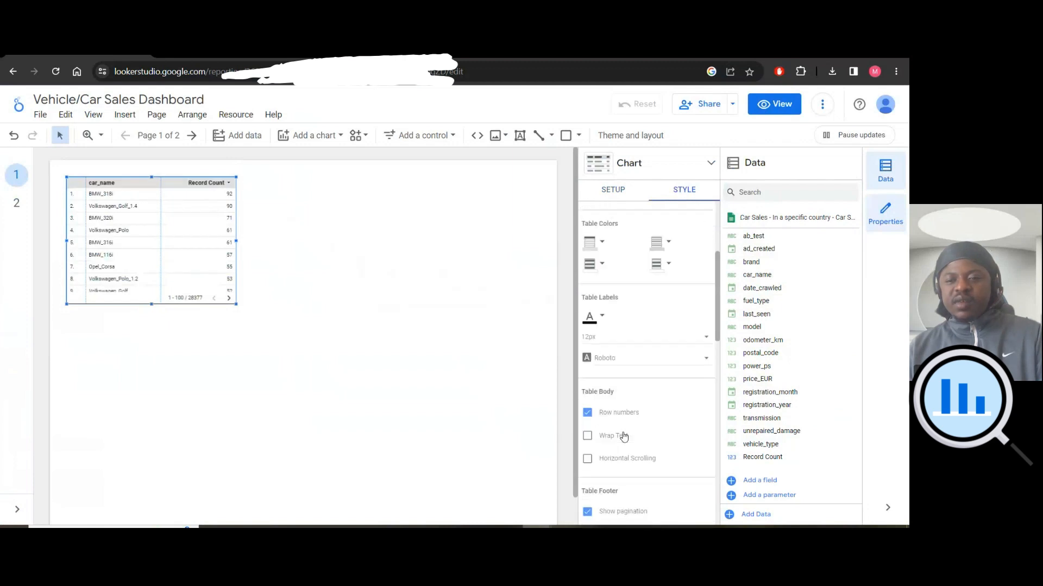
scroll(621, 435, up, 4)
click(618, 193)
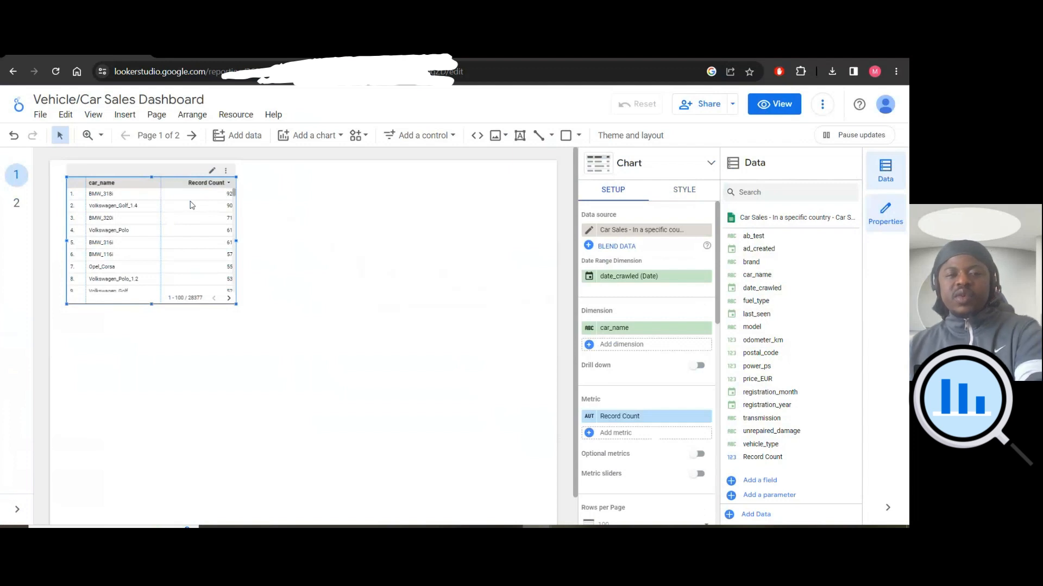
right_click(237, 178)
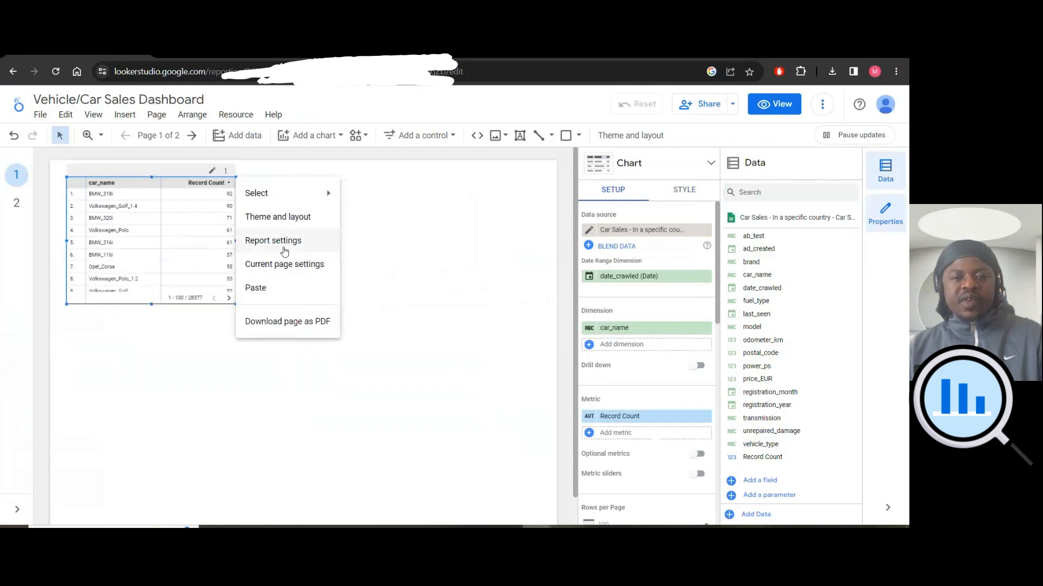
click(430, 312)
click(268, 226)
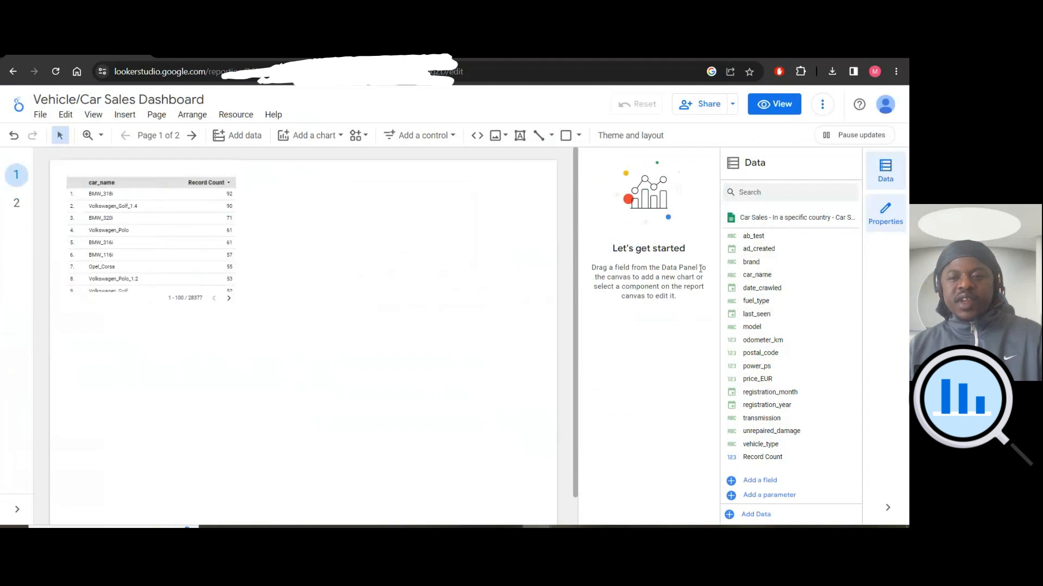
Delete the car_name and Record Count table from page 1 of the report.
click(165, 231)
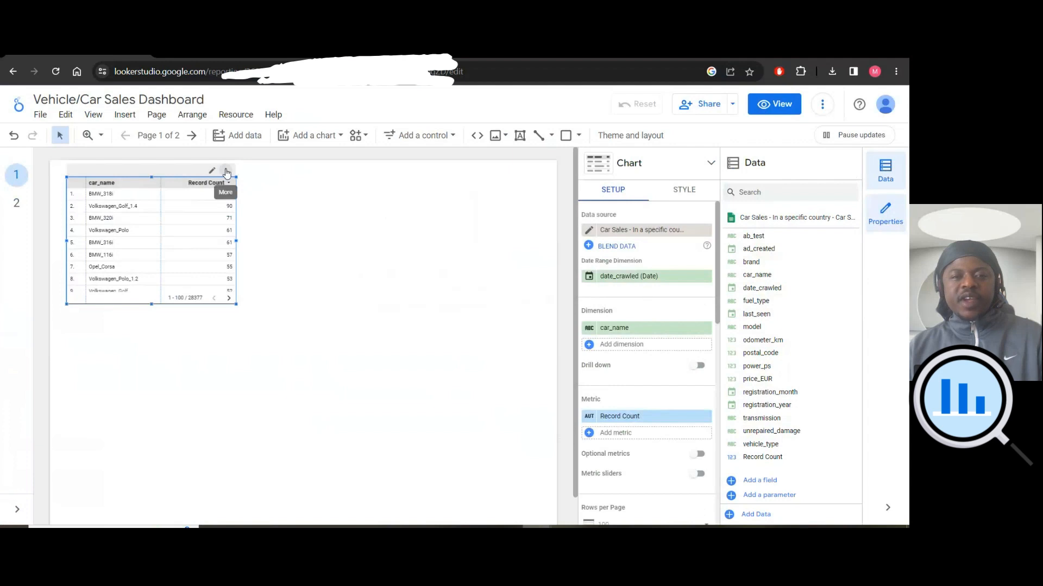
click(226, 173)
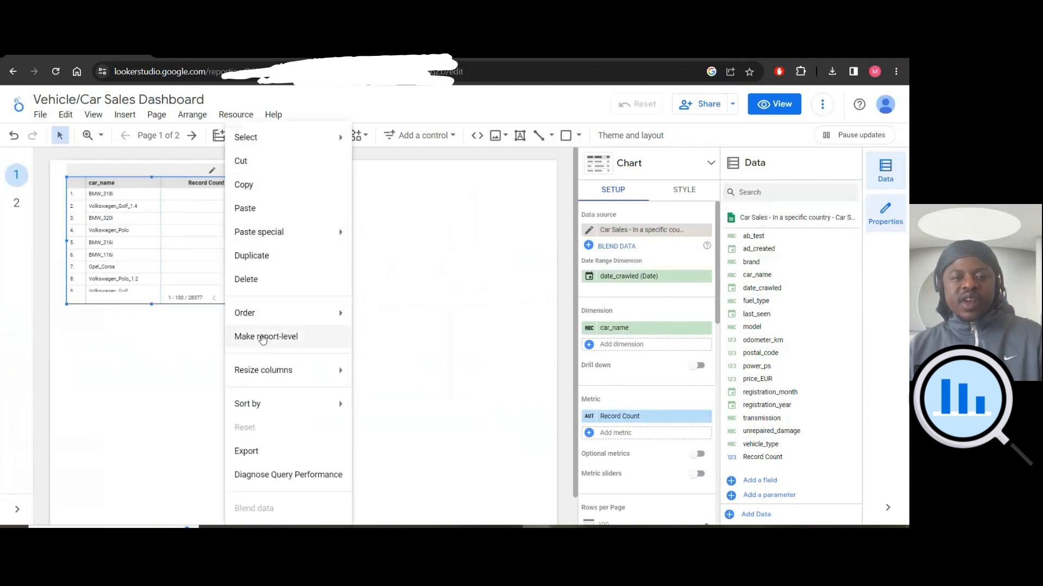
mouse_move(258, 141)
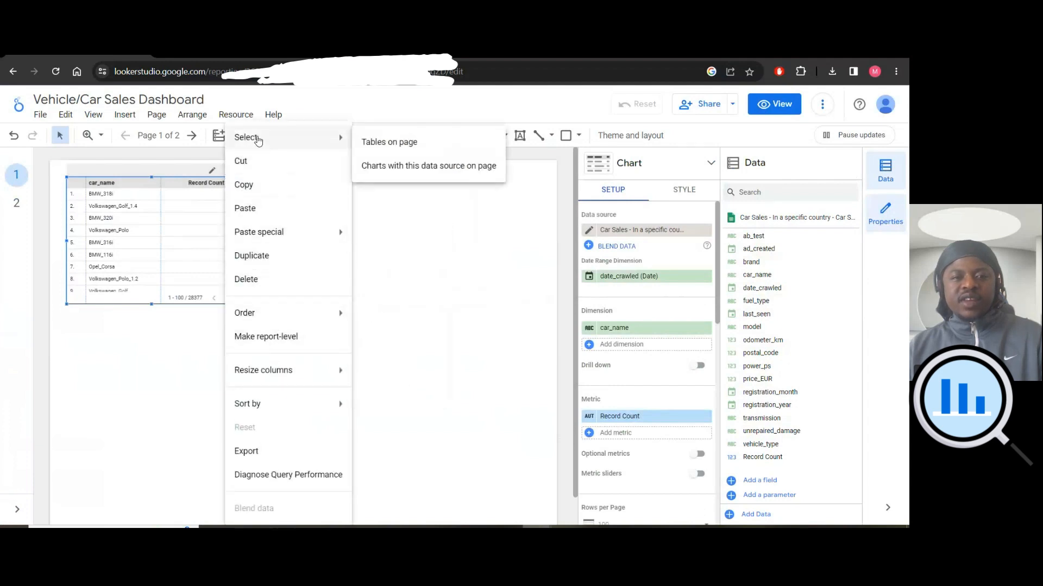
click(255, 279)
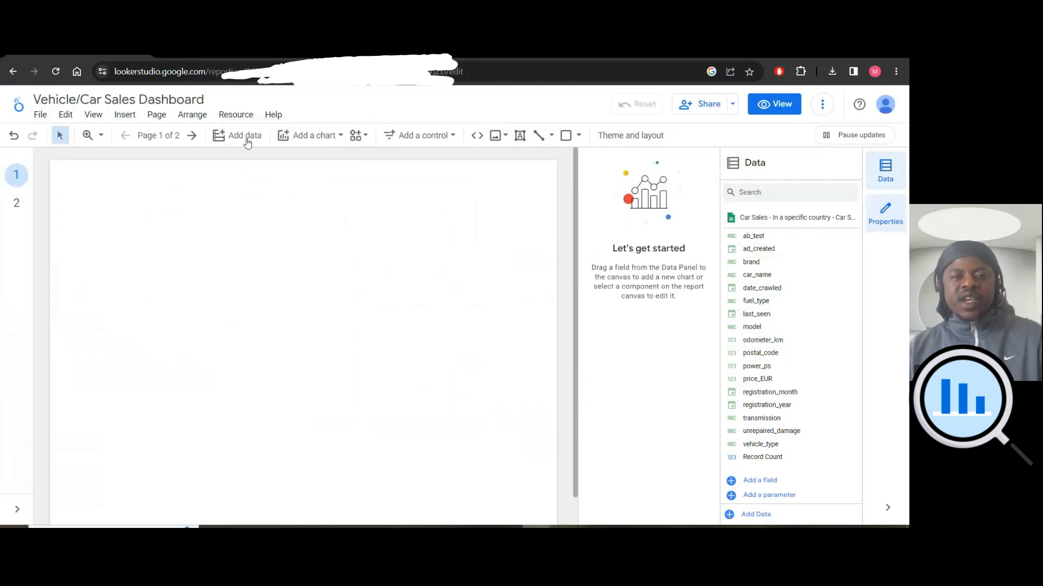
Look through the featured community visualizations and the complete list of available chart types.
click(362, 137)
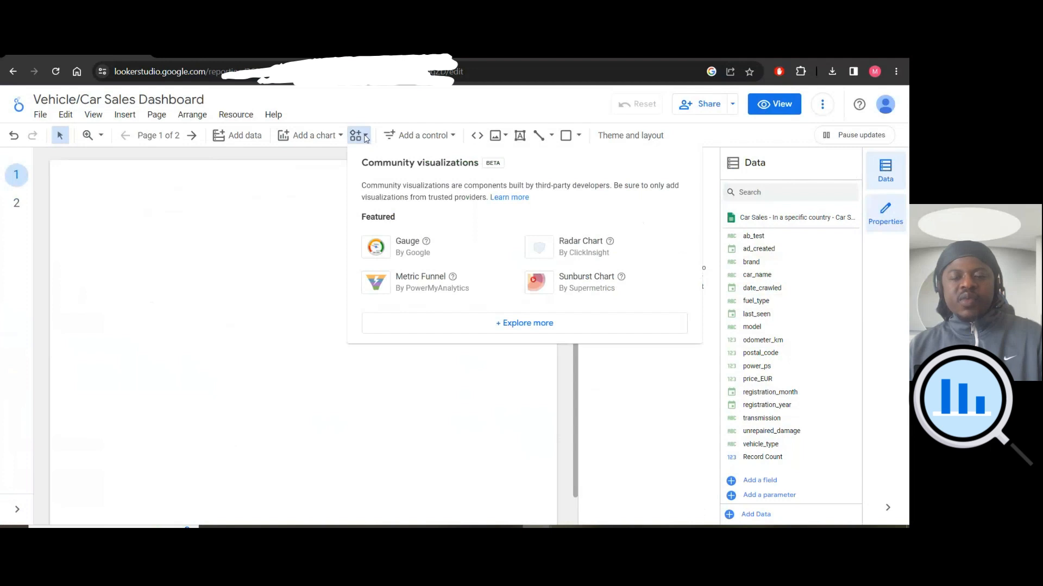
click(363, 137)
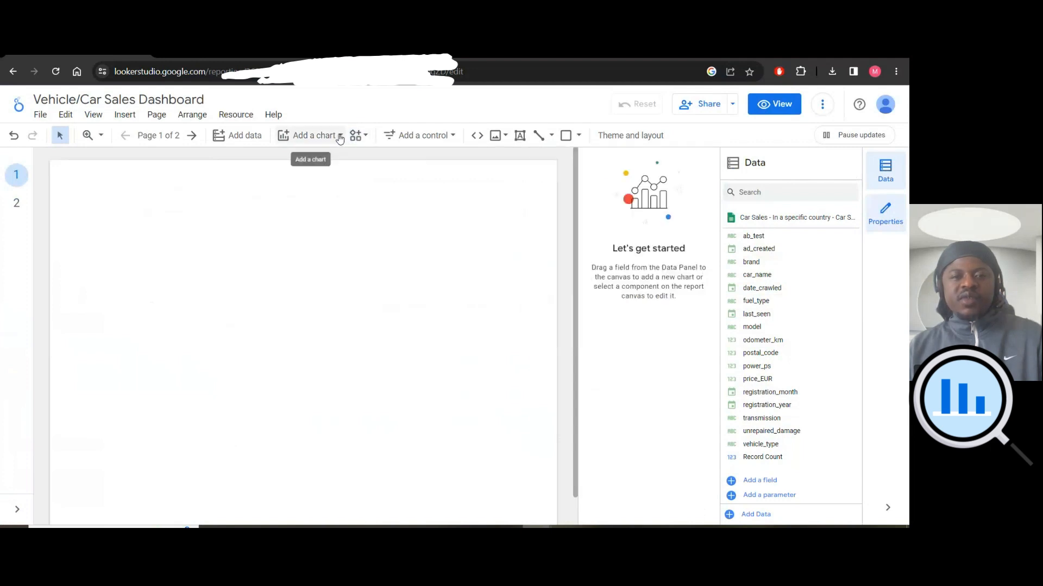
click(339, 136)
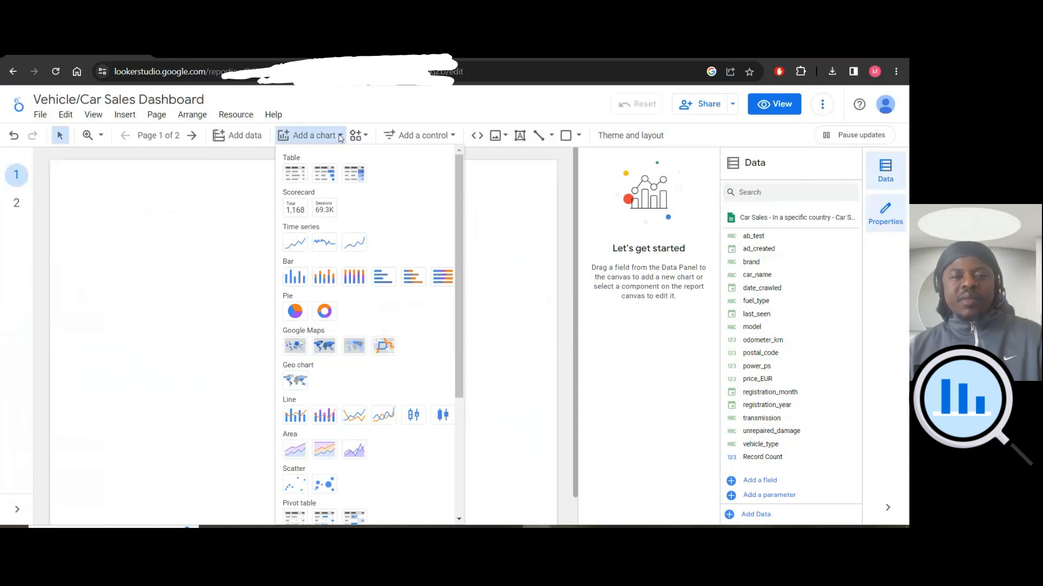
drag(458, 181, 456, 366)
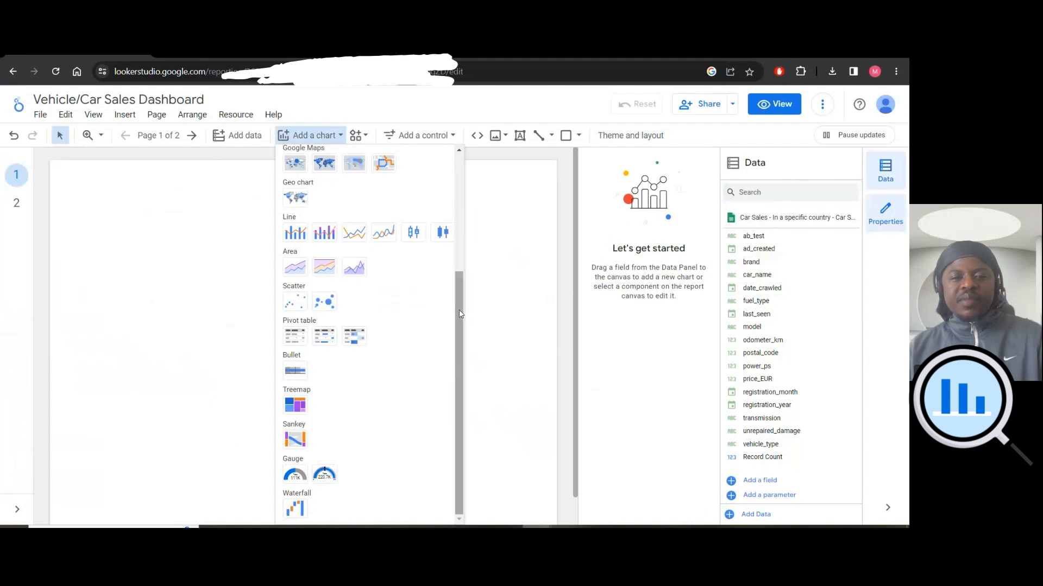
drag(459, 313, 455, 190)
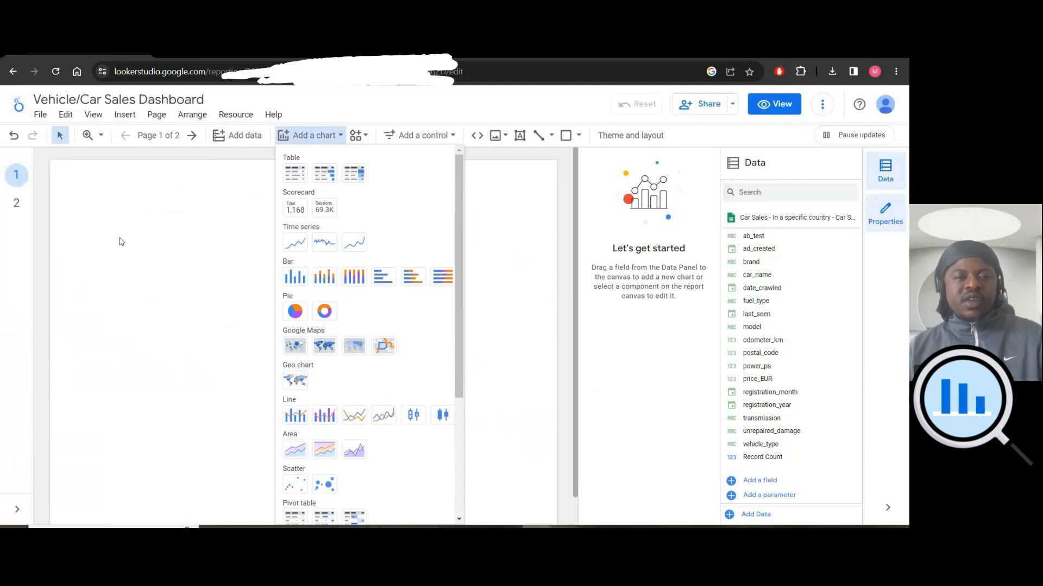
Add a horizontal bar chart at the upper-left corner of the page and enlarge it to span the full page width.
click(382, 277)
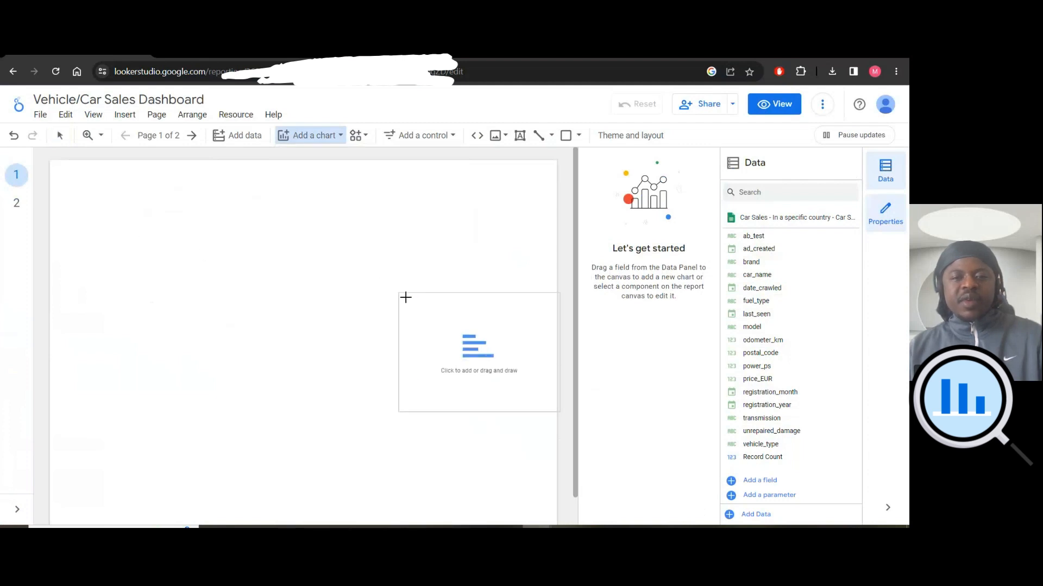
click(53, 166)
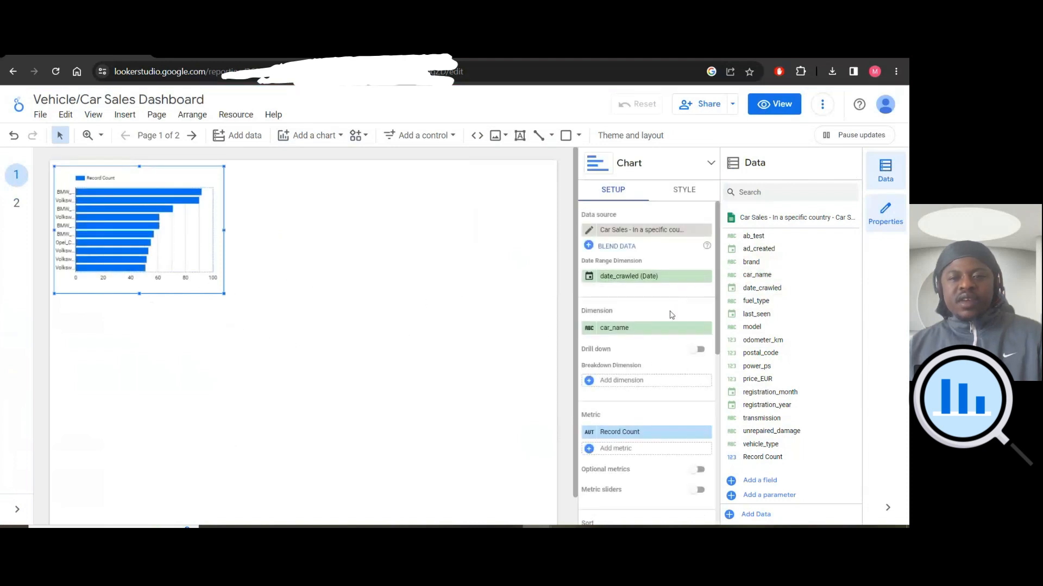
drag(225, 231, 292, 231)
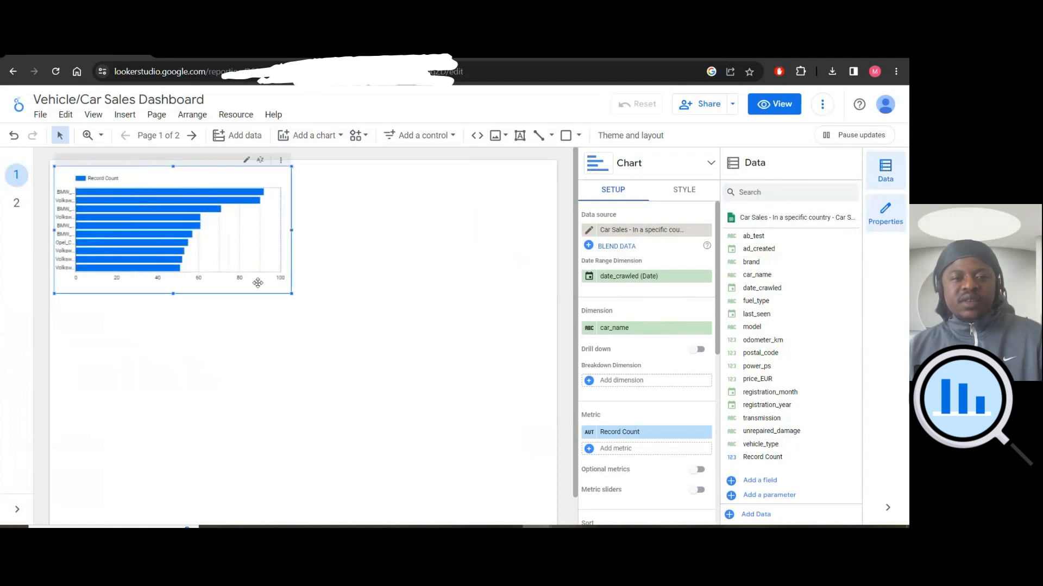
drag(291, 293, 372, 311)
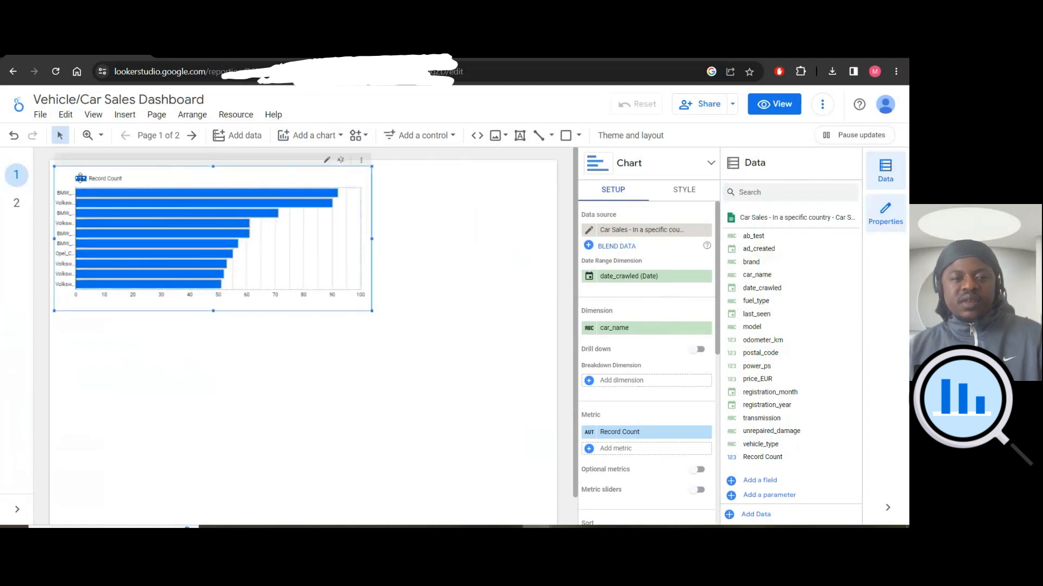
drag(53, 165, 51, 162)
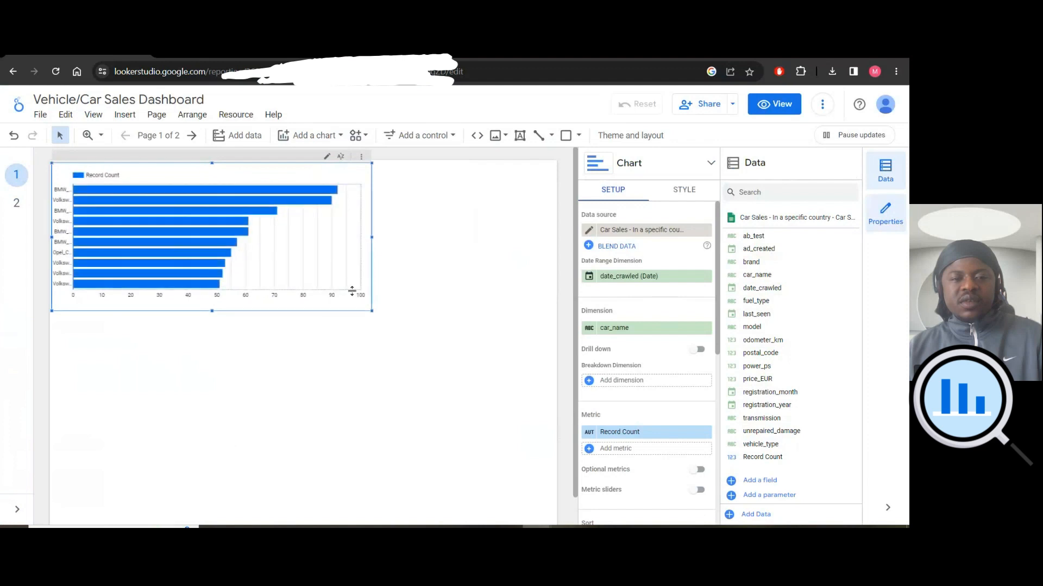
drag(371, 311, 557, 360)
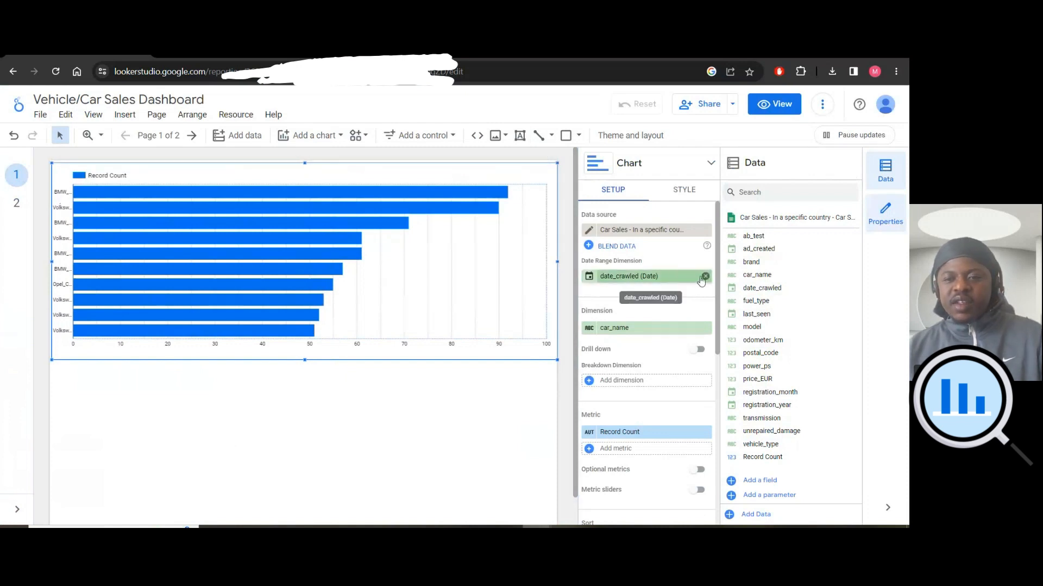
Remove date_crawled from the bar chart's date range dimension.
click(704, 276)
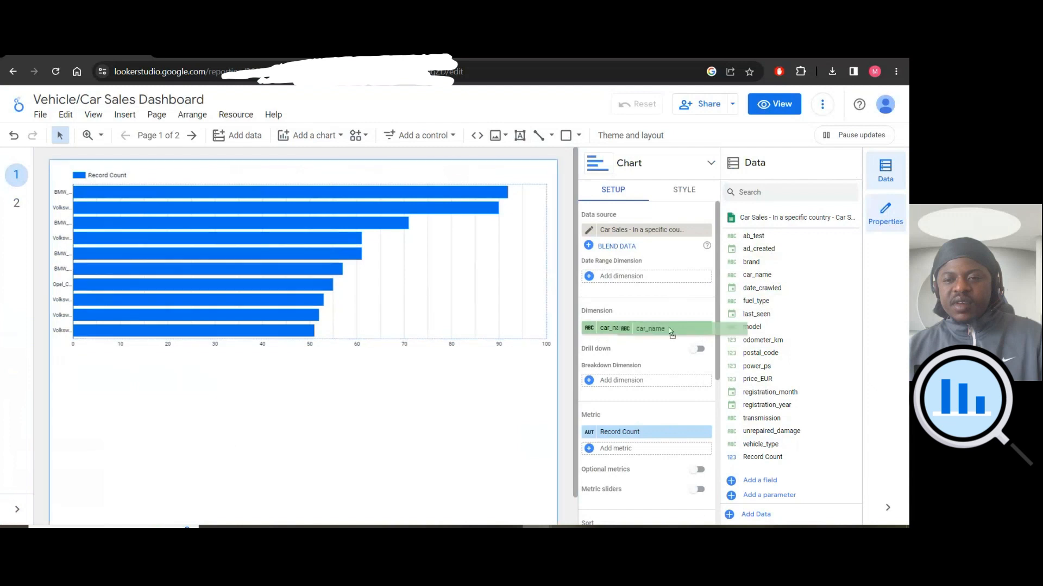
click(624, 329)
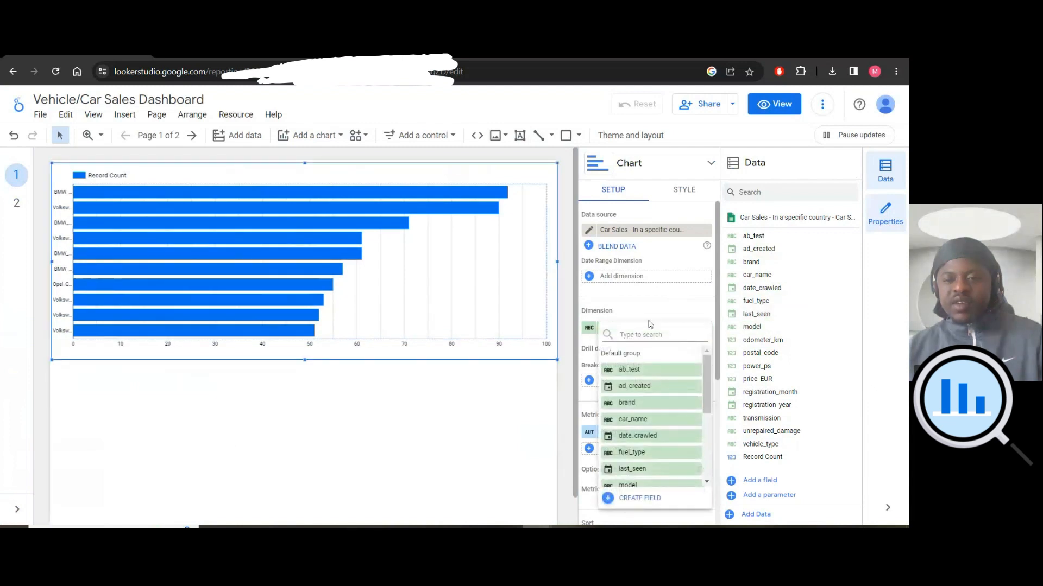
click(686, 312)
click(588, 328)
click(624, 314)
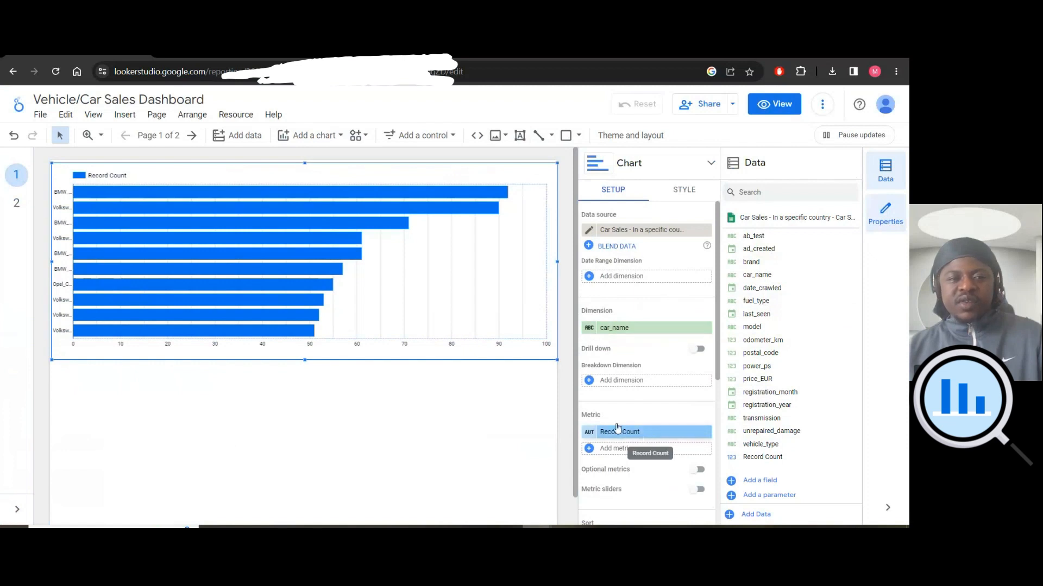
click(674, 329)
click(665, 329)
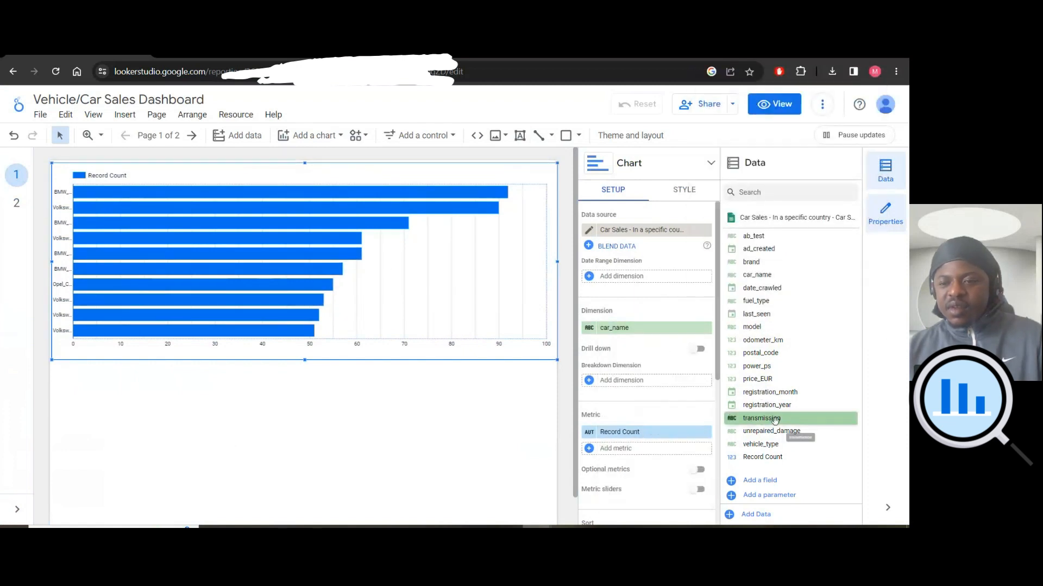
drag(638, 332, 651, 275)
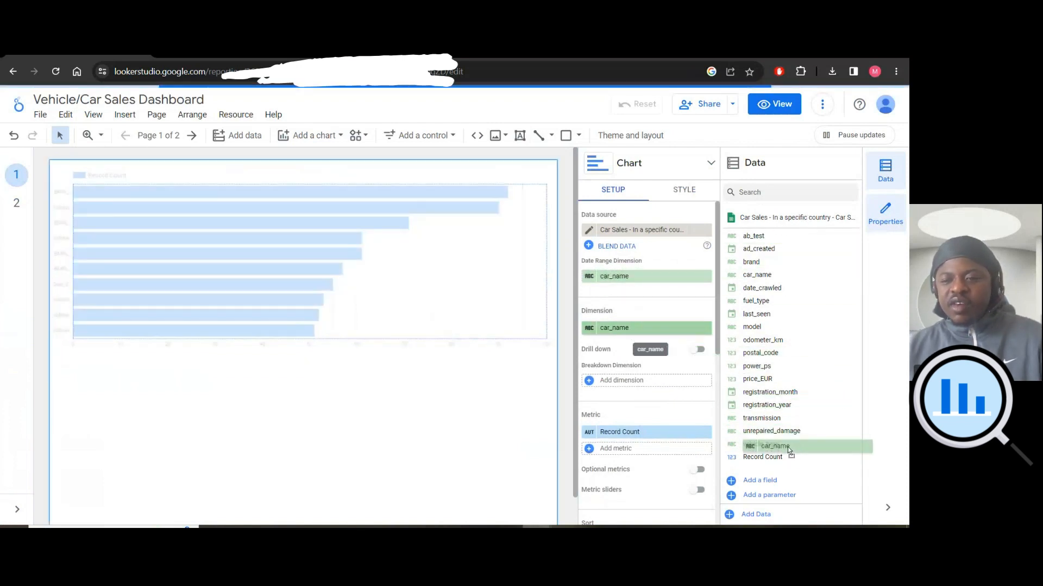
click(705, 277)
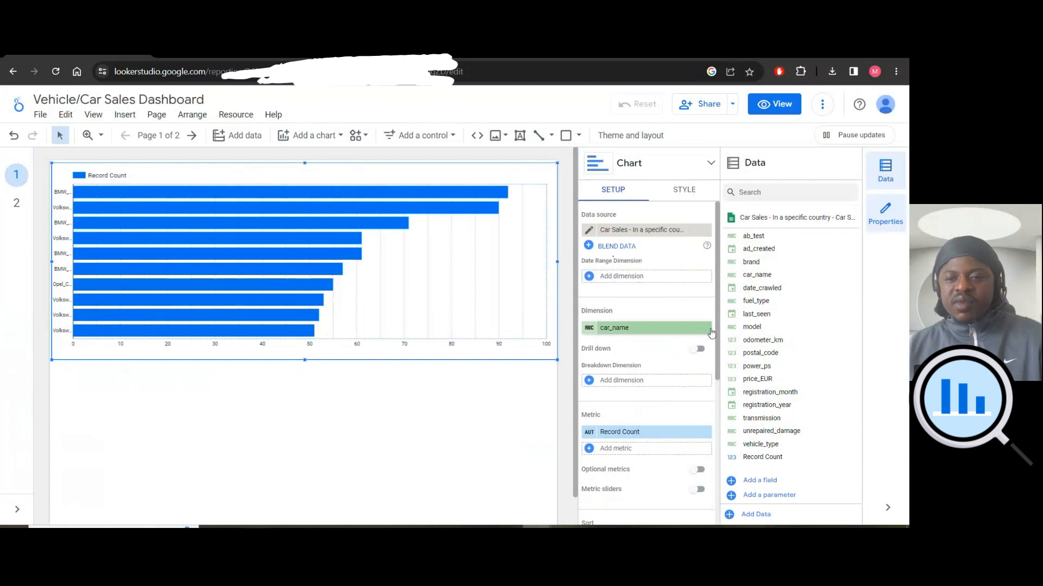
drag(698, 434, 817, 359)
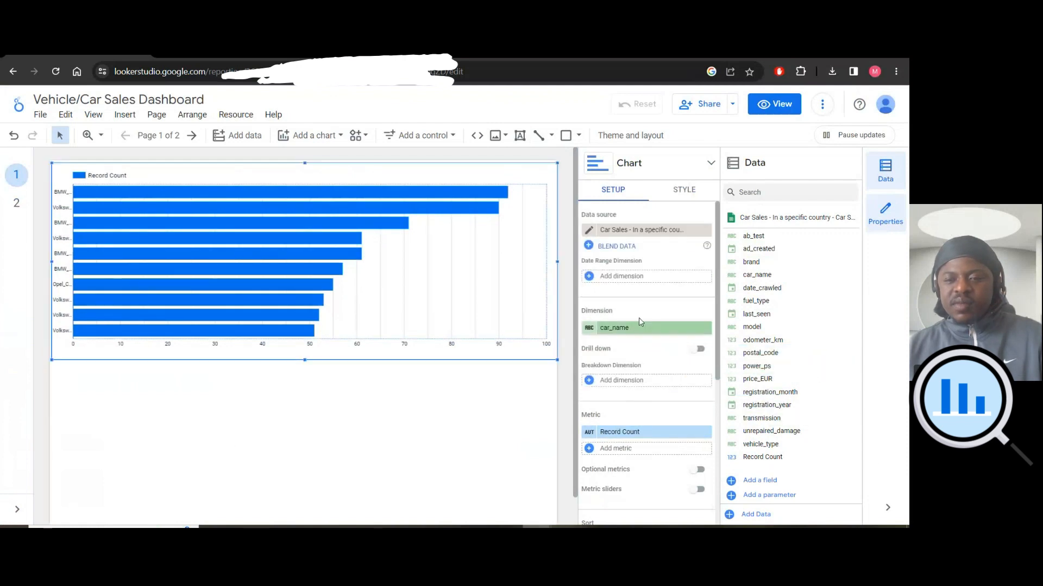
Inspect individual bars of the chart, such as BMW_320i, and clear the bar selection.
click(402, 193)
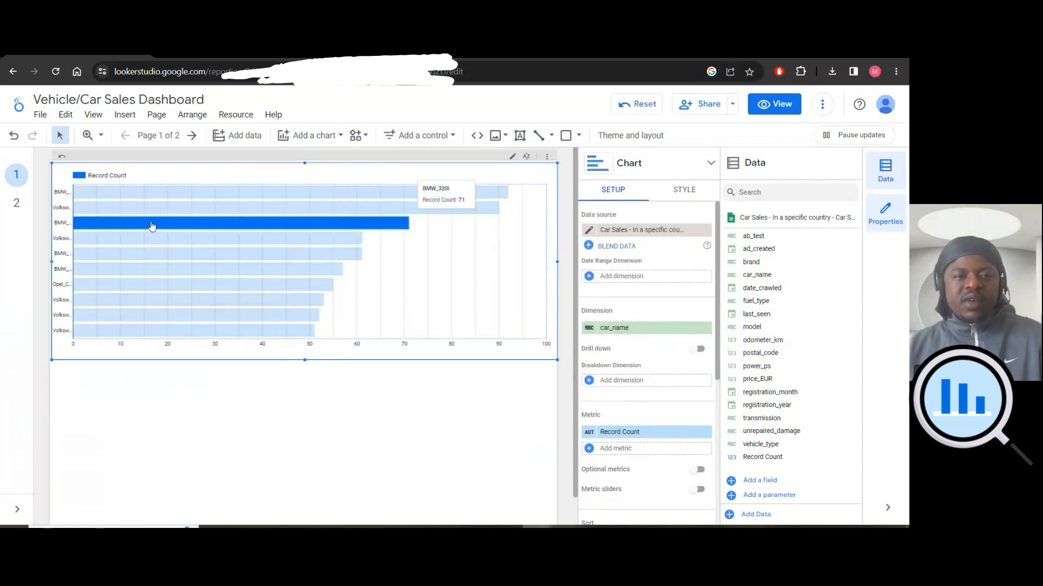
click(303, 300)
click(484, 171)
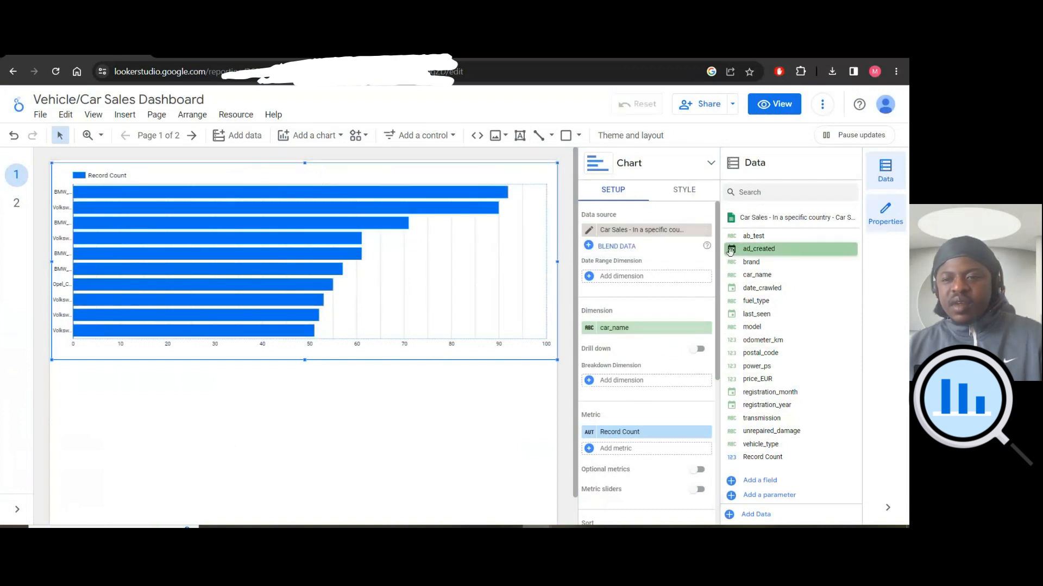
Replace the bar chart's car_name dimension with vehicle_type.
drag(758, 275, 627, 335)
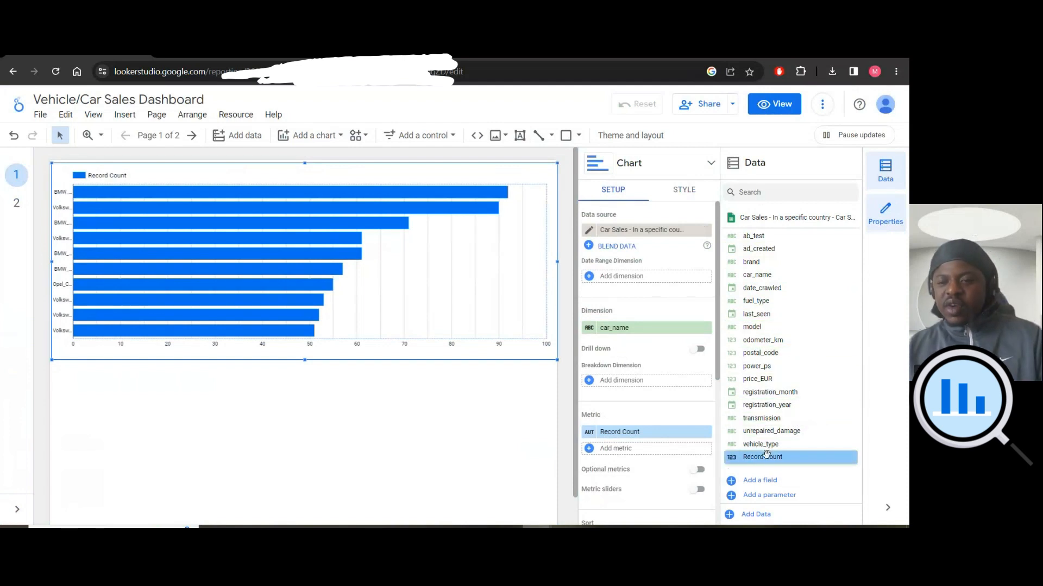
drag(790, 444, 636, 336)
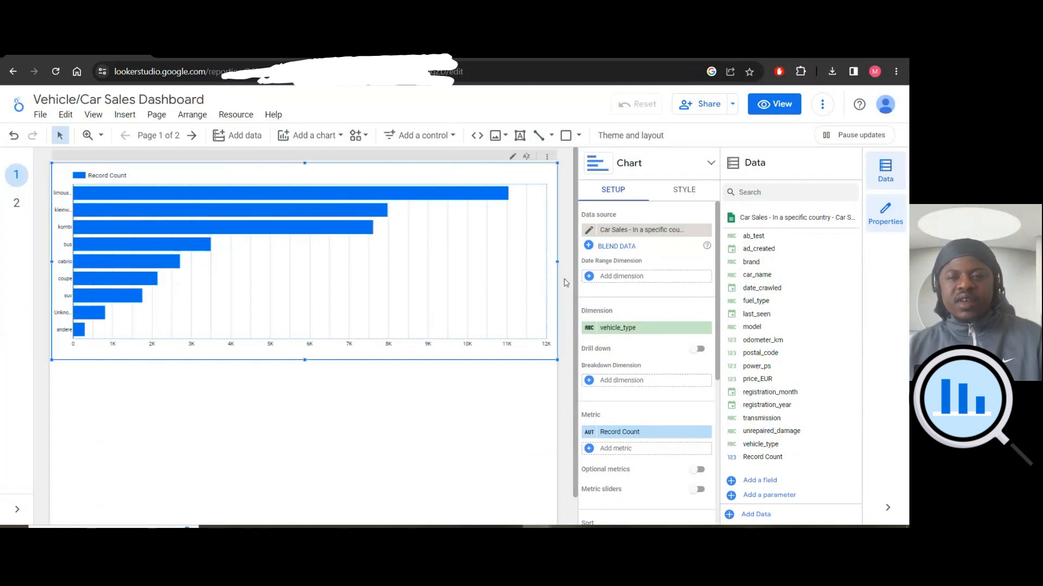
Set the chart's number of bars to 12 and show data labels with compact numbers.
click(685, 190)
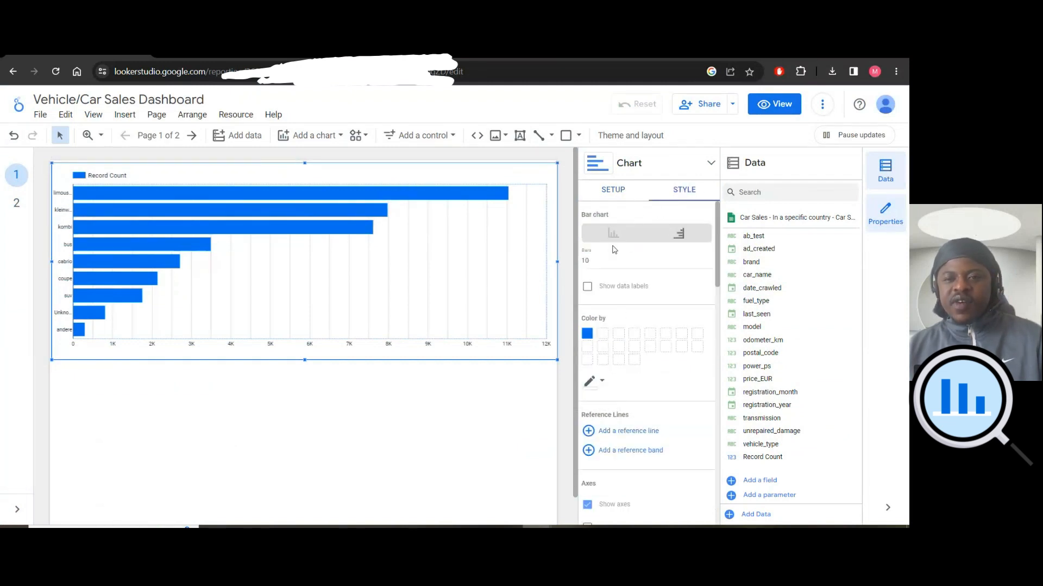
click(706, 259)
click(705, 259)
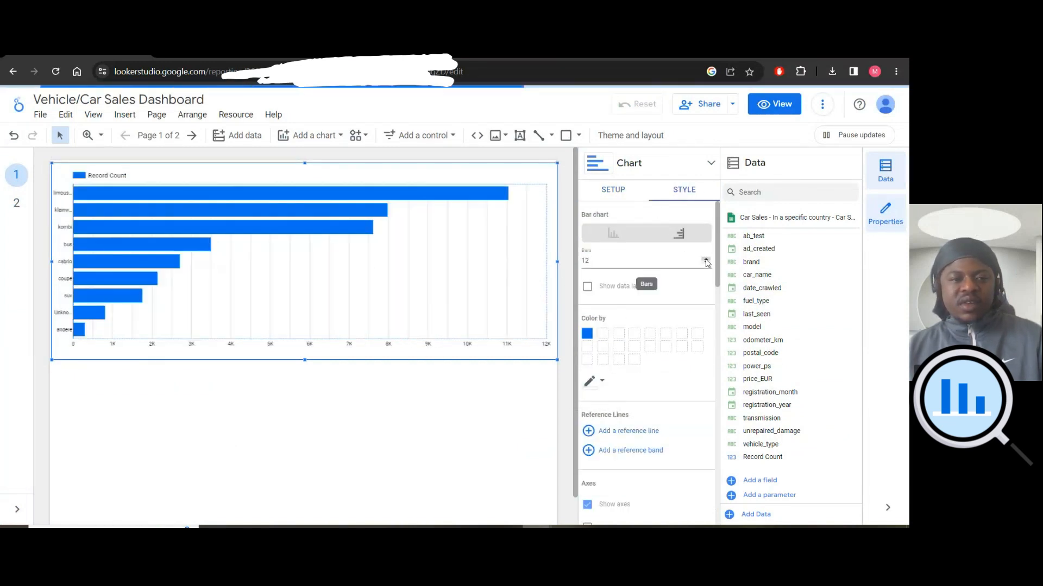
click(706, 259)
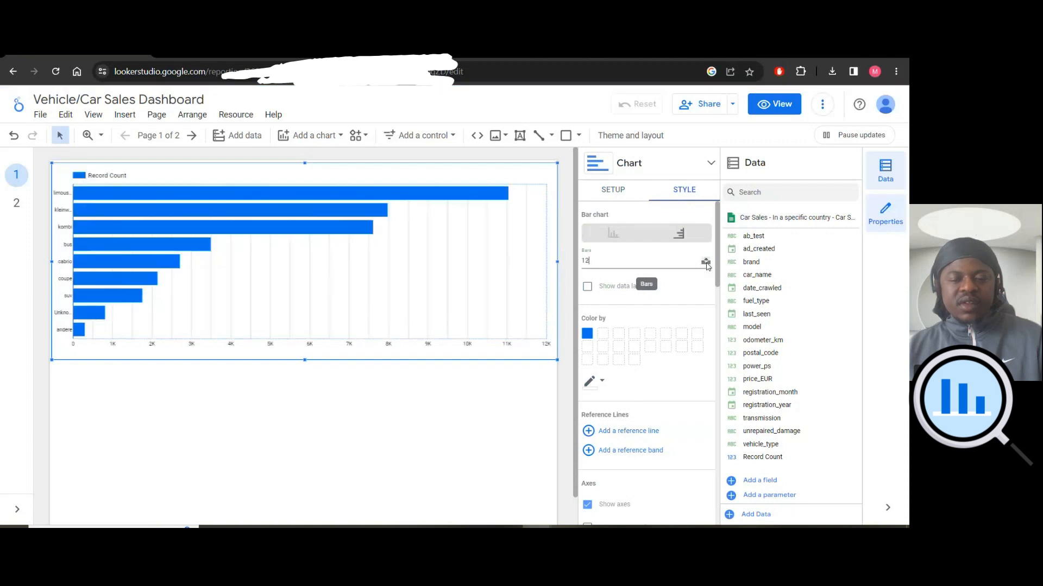
click(641, 286)
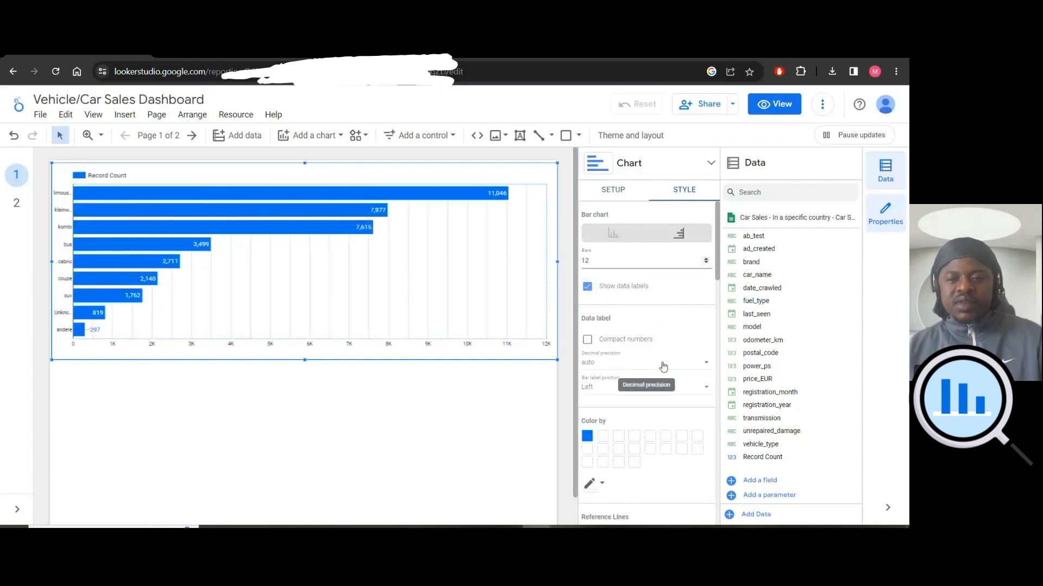
Show the chart's Y-axis title and set the grid's axis font size to 14px.
scroll(657, 367, down, 8)
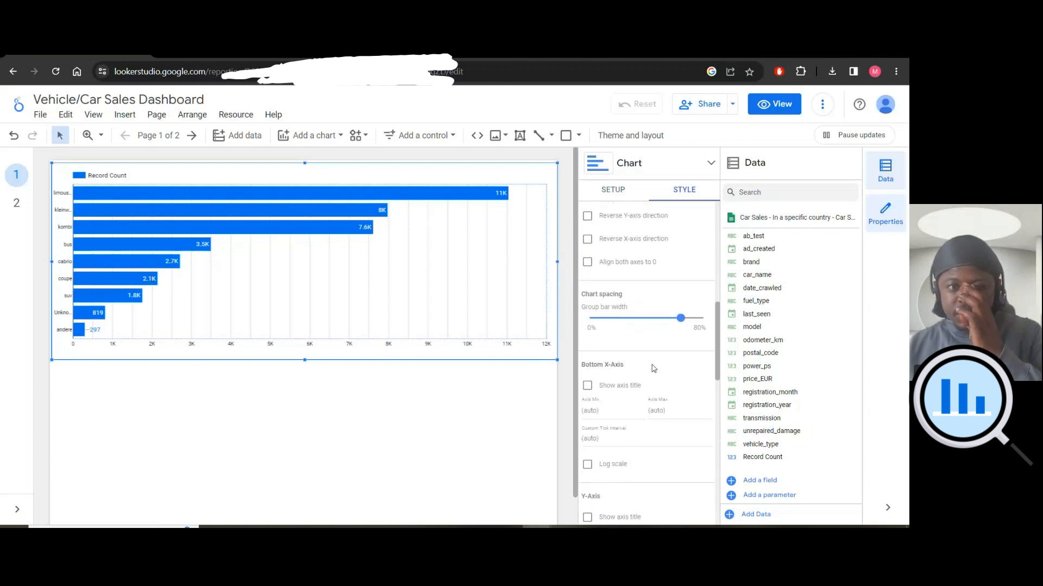
scroll(652, 365, down, 4)
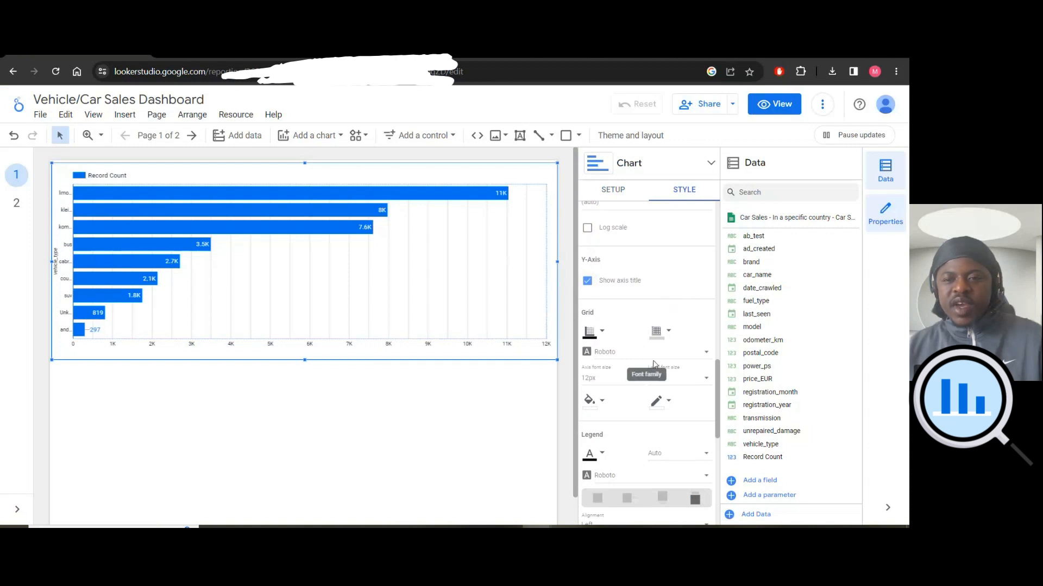
scroll(652, 375, down, 1)
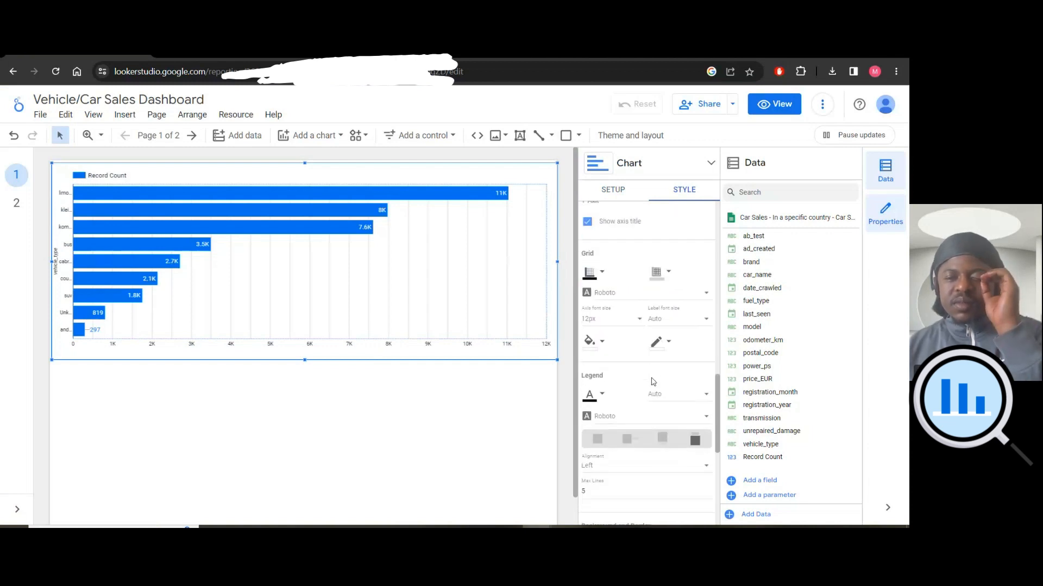
click(638, 321)
click(594, 344)
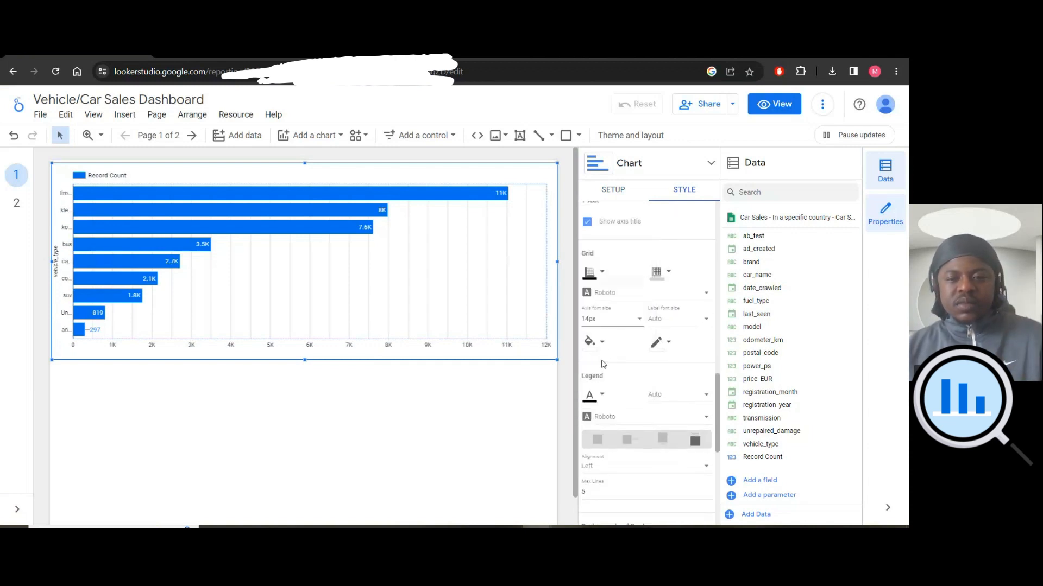
click(606, 276)
click(607, 276)
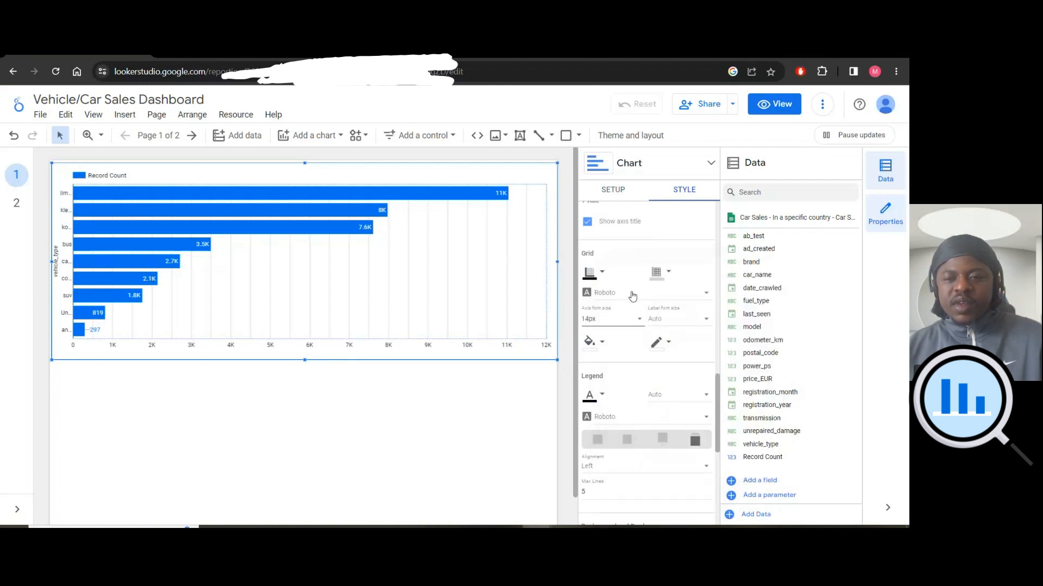
Widen the label area beside the bar chart's Y-axis so the vehicle type names fit in full.
scroll(634, 378, down, 2)
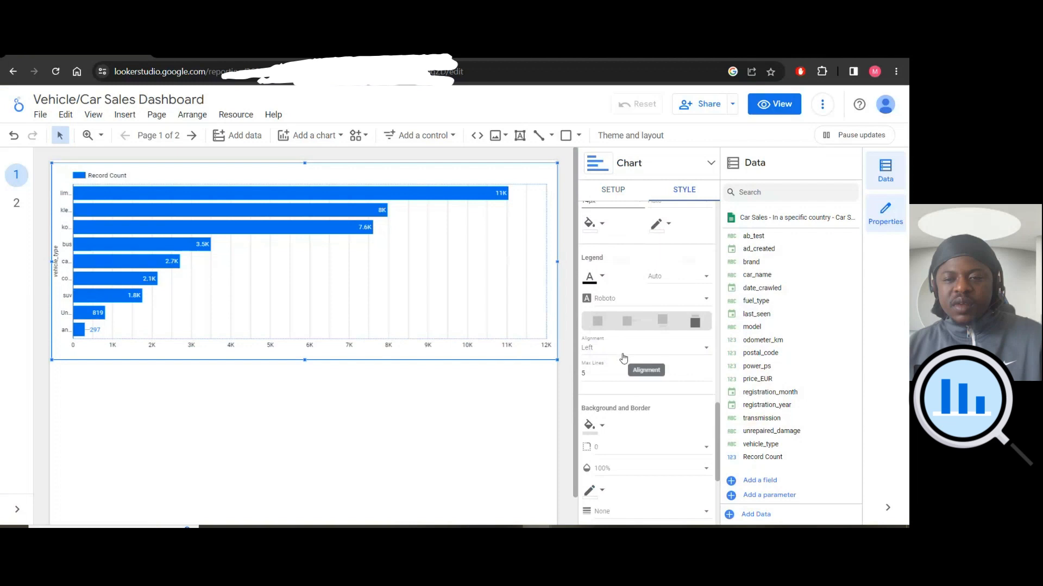
scroll(623, 358, down, 3)
scroll(627, 361, up, 7)
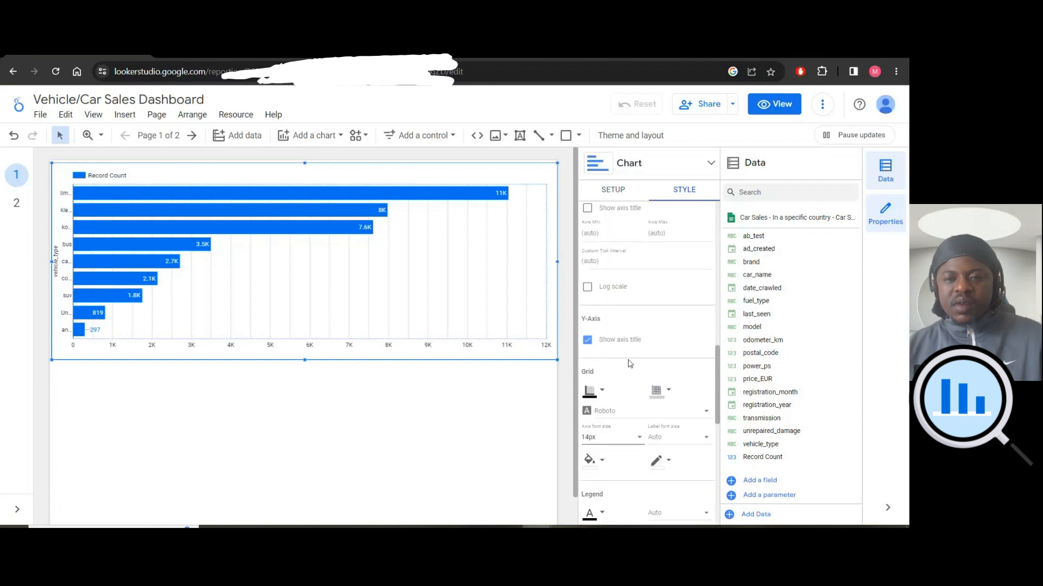
scroll(629, 364, up, 2)
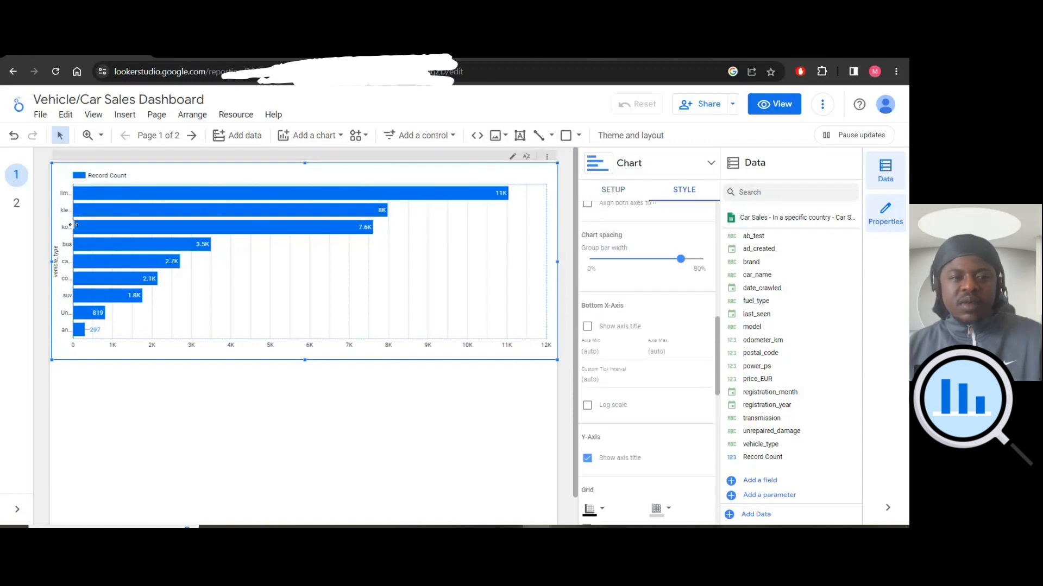
drag(74, 225, 131, 234)
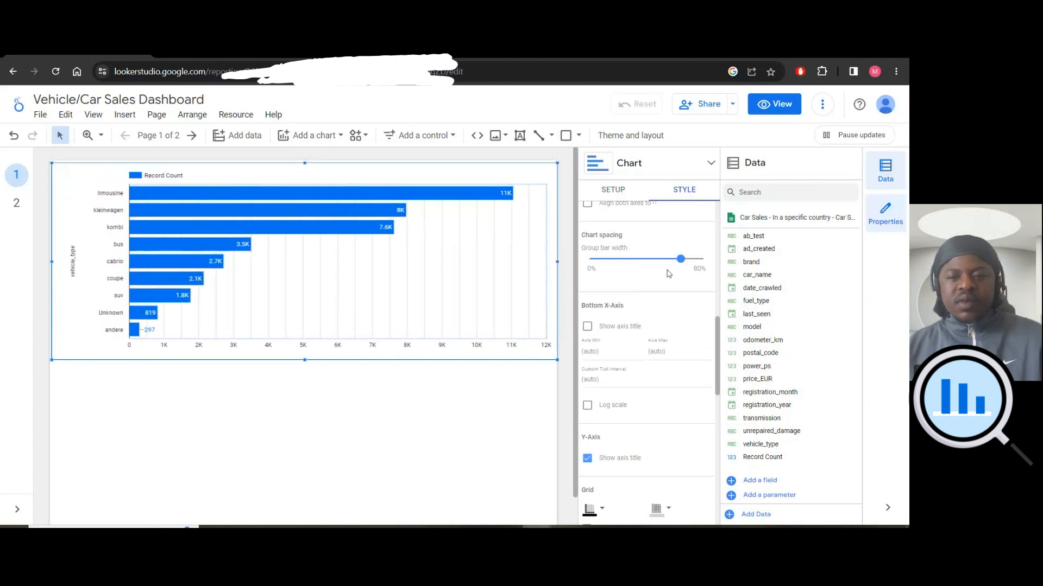
Set the grid's axis font size to 20px for the bar chart.
scroll(631, 369, up, 1)
scroll(632, 369, up, 5)
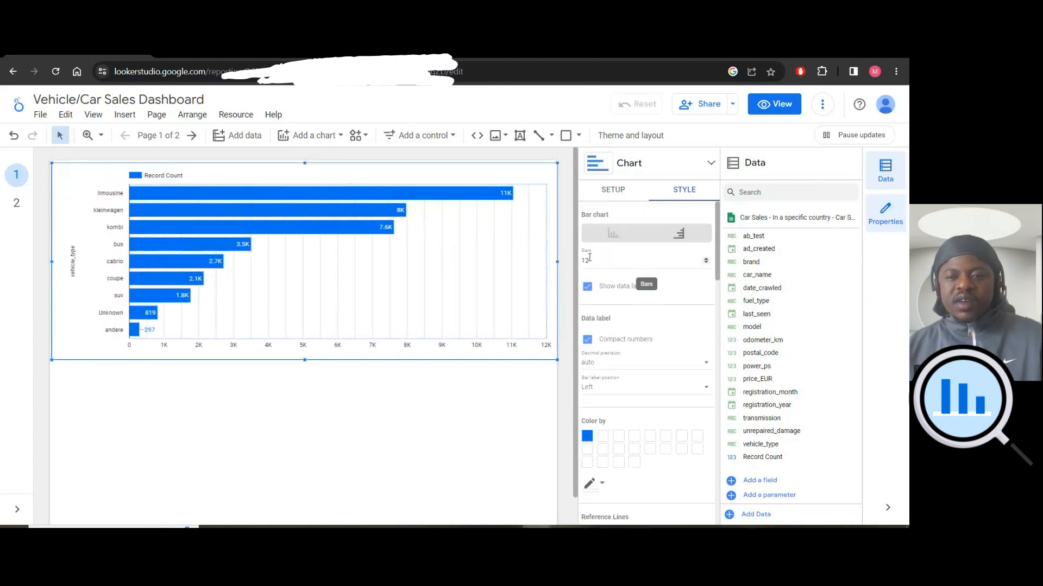
scroll(610, 391, down, 10)
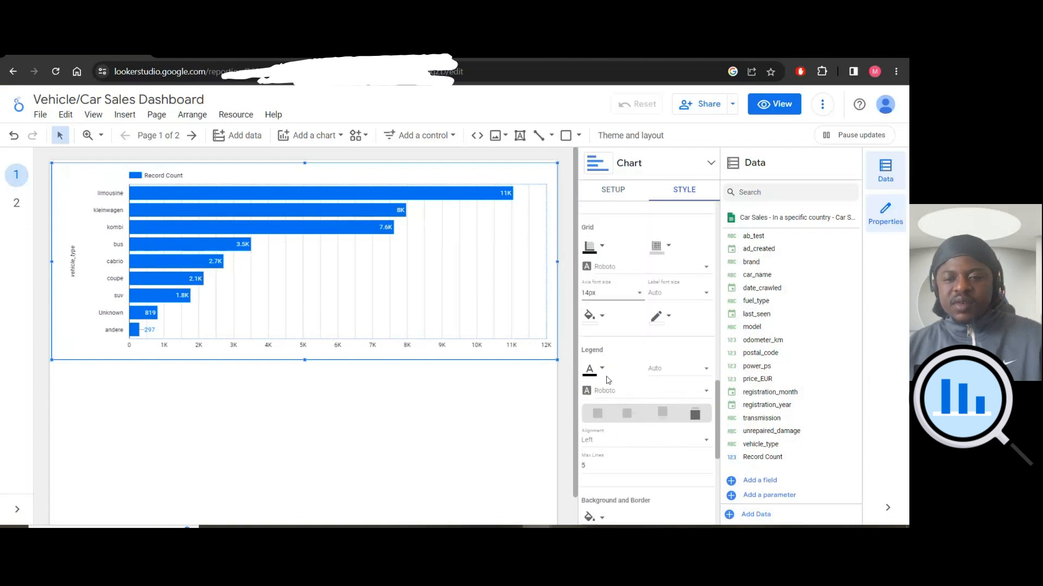
scroll(608, 380, down, 5)
scroll(610, 396, up, 9)
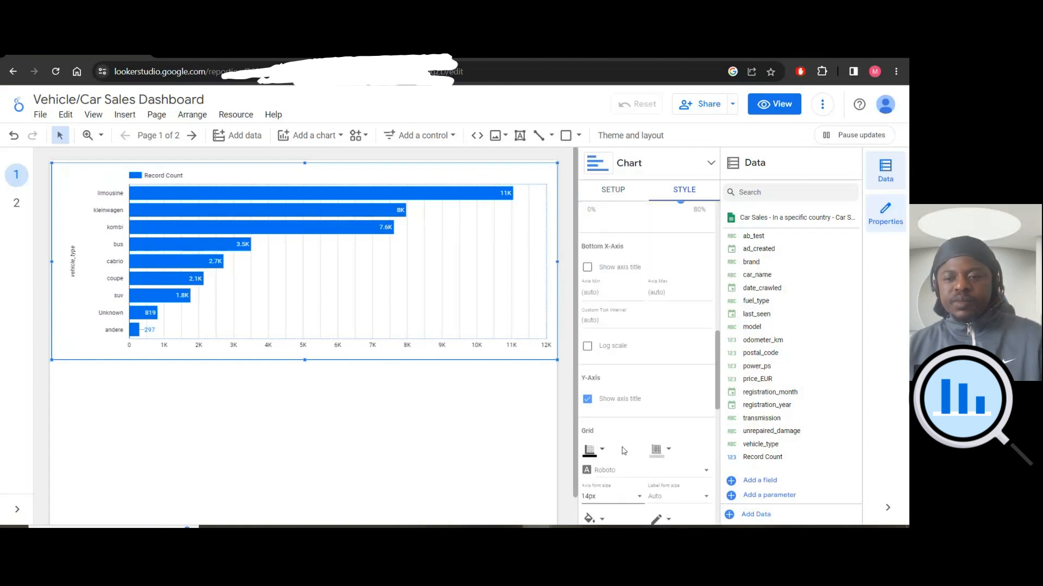
scroll(624, 450, down, 1)
click(625, 438)
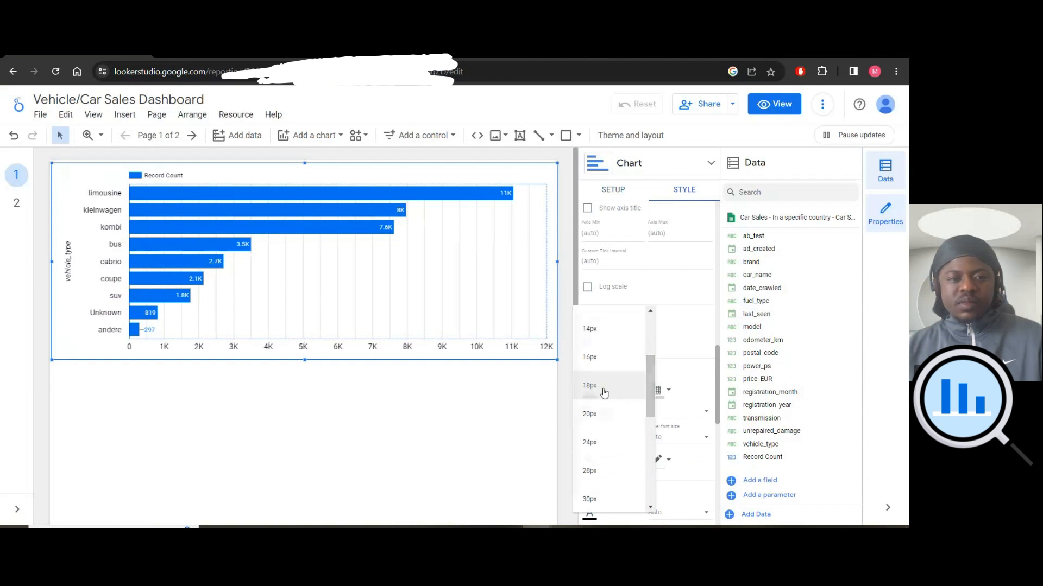
click(604, 392)
click(626, 440)
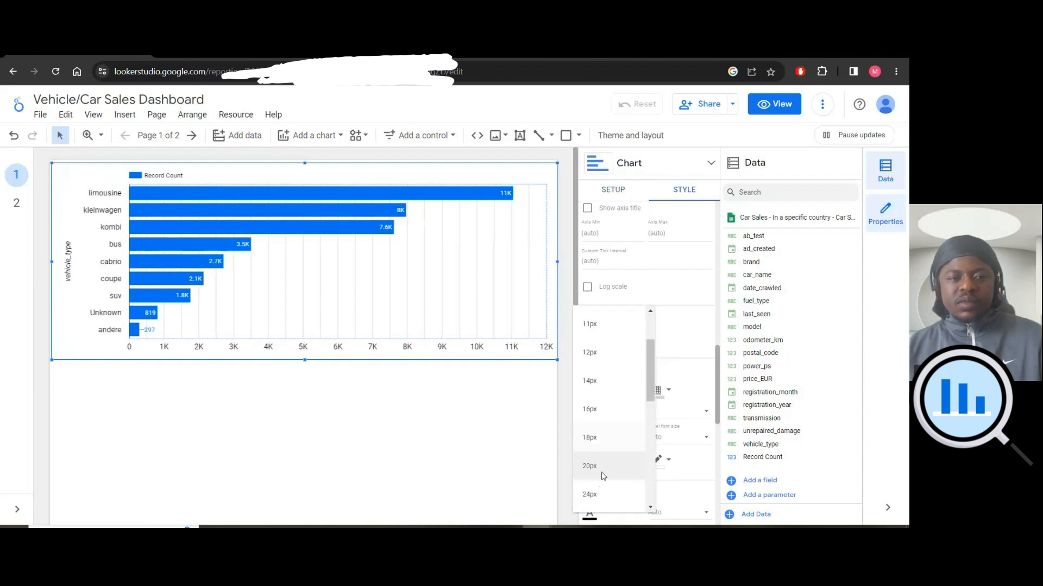
click(625, 420)
Replace the chart's Record Count metric with price_EUR and its vehicle_type dimension with brand.
click(613, 190)
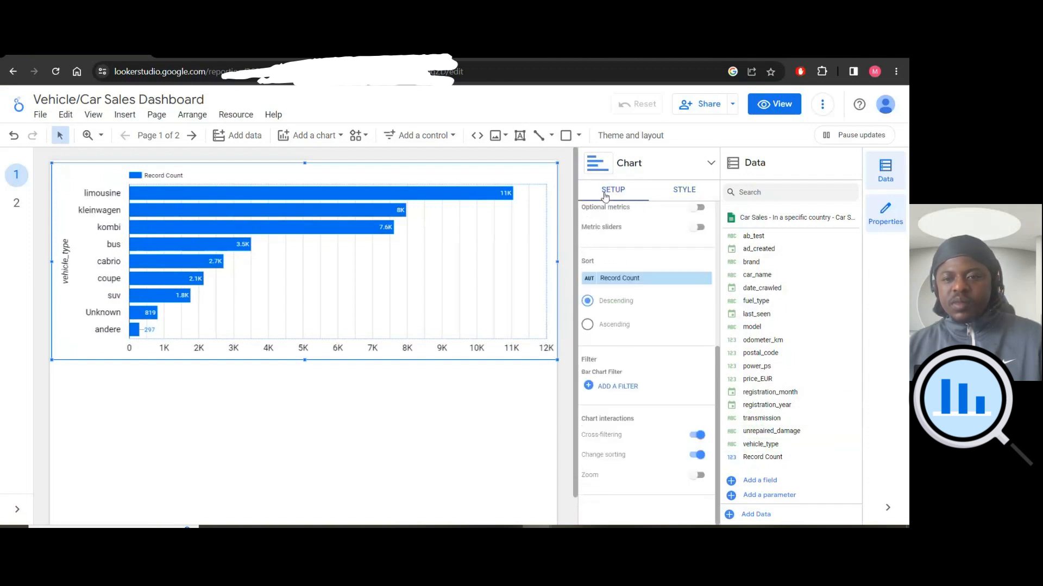
scroll(628, 321, up, 2)
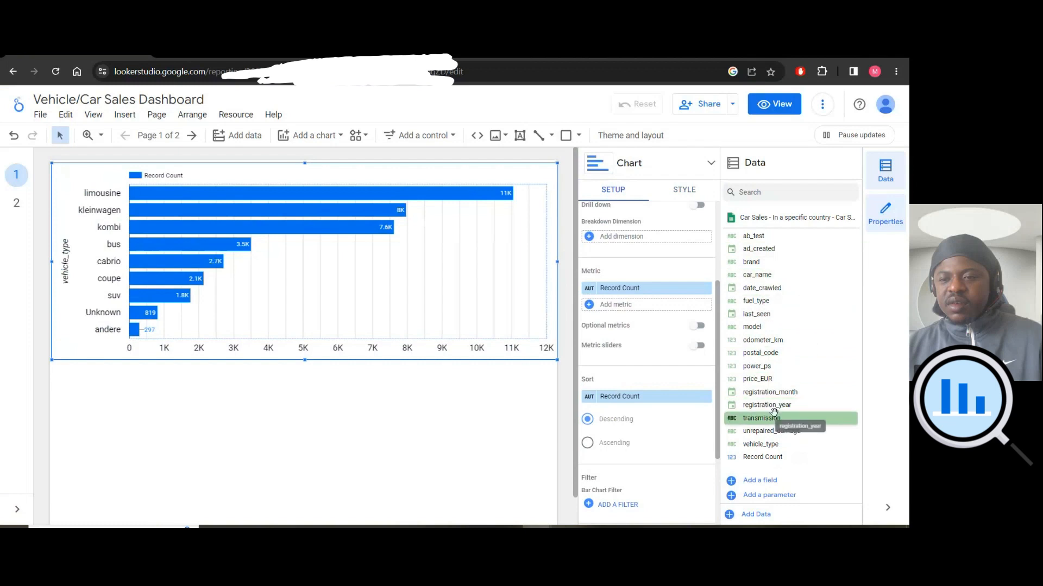
drag(767, 379, 600, 403)
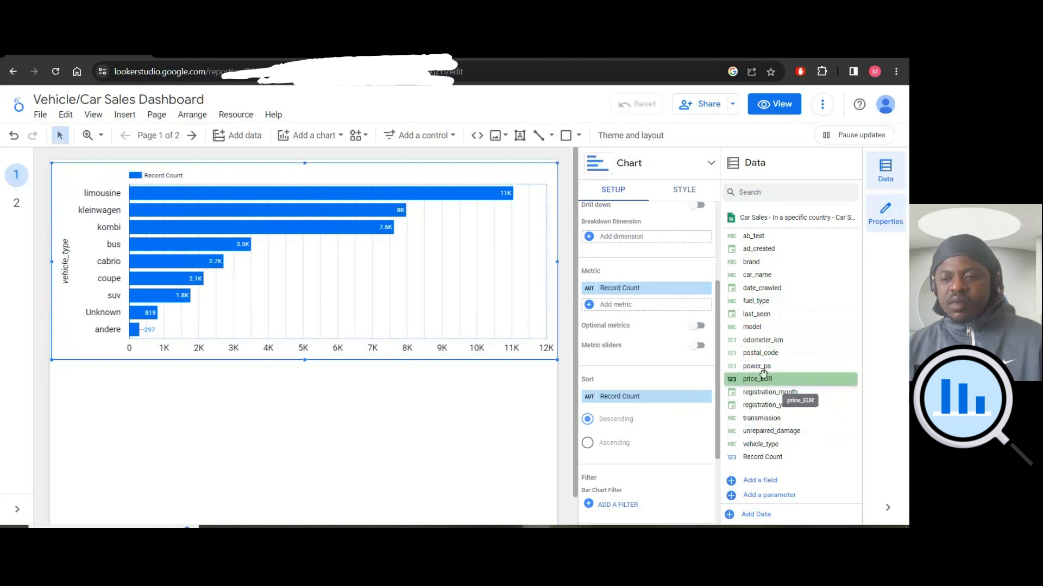
drag(765, 379, 630, 301)
drag(758, 382, 620, 303)
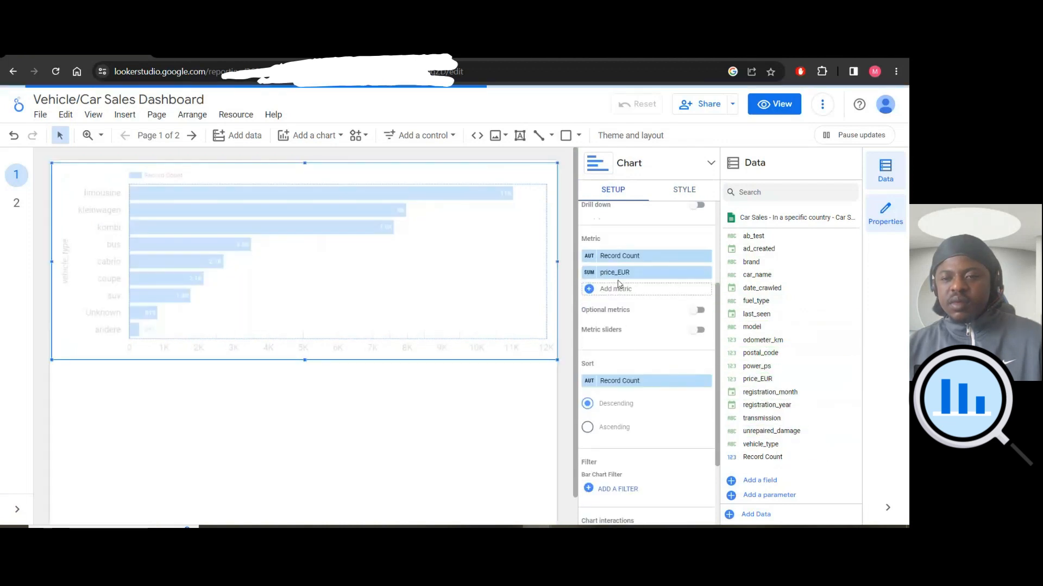
click(703, 256)
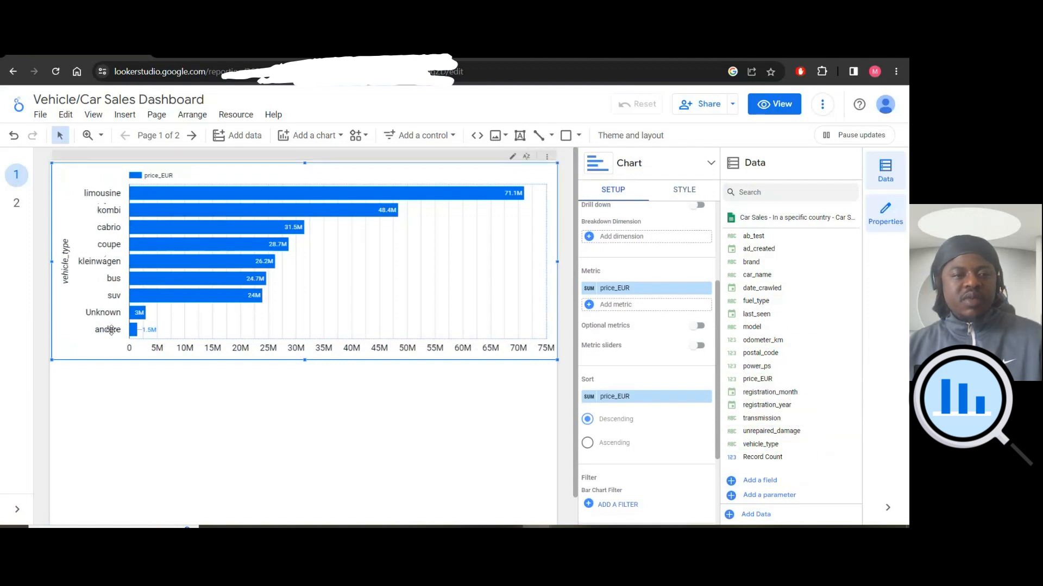
scroll(632, 338, up, 3)
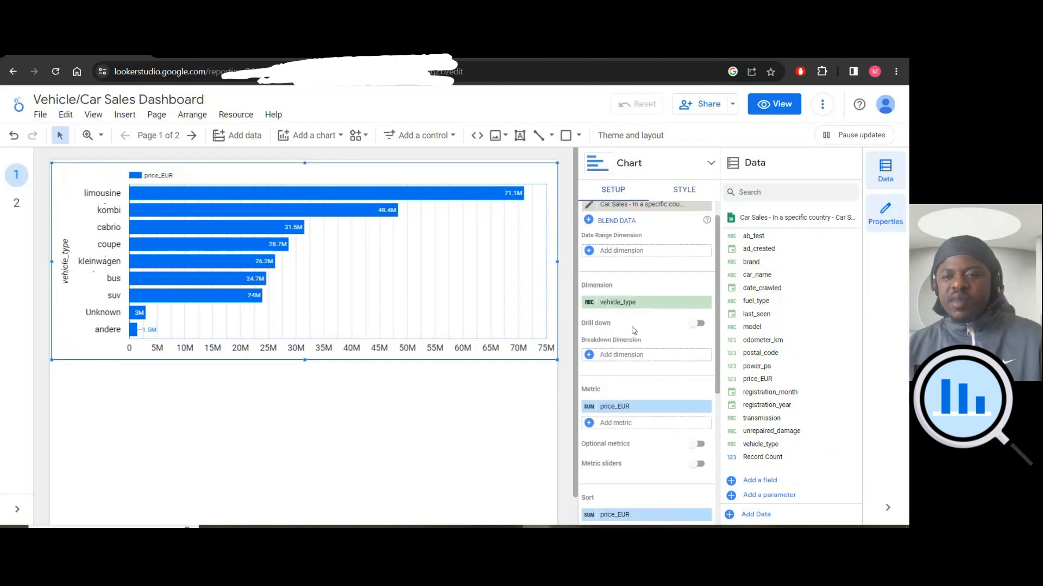
drag(751, 261, 621, 337)
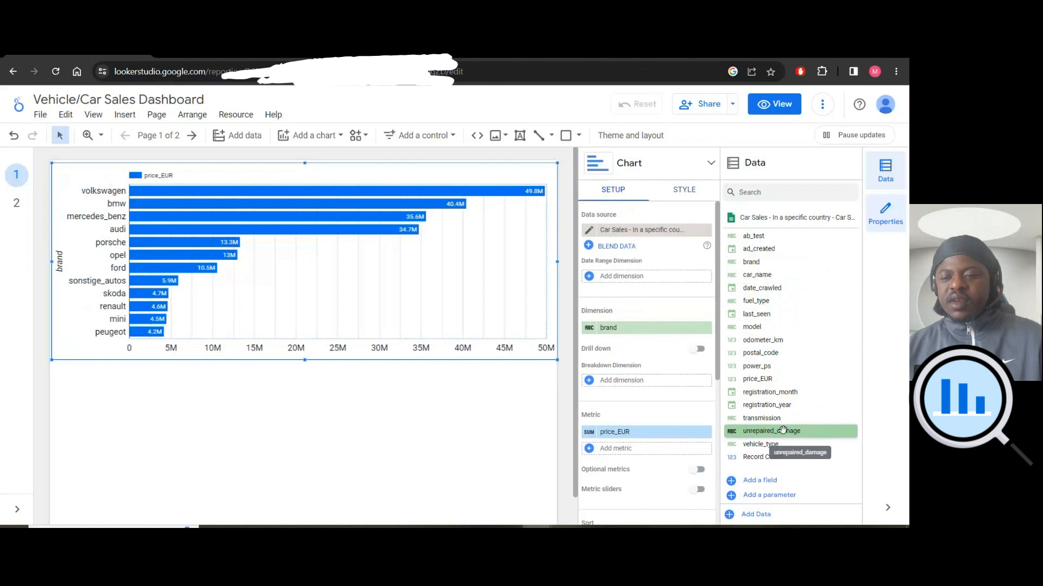
Try unrepaired_damage as the chart's metric, and put price_EUR back in its place.
drag(782, 431, 670, 415)
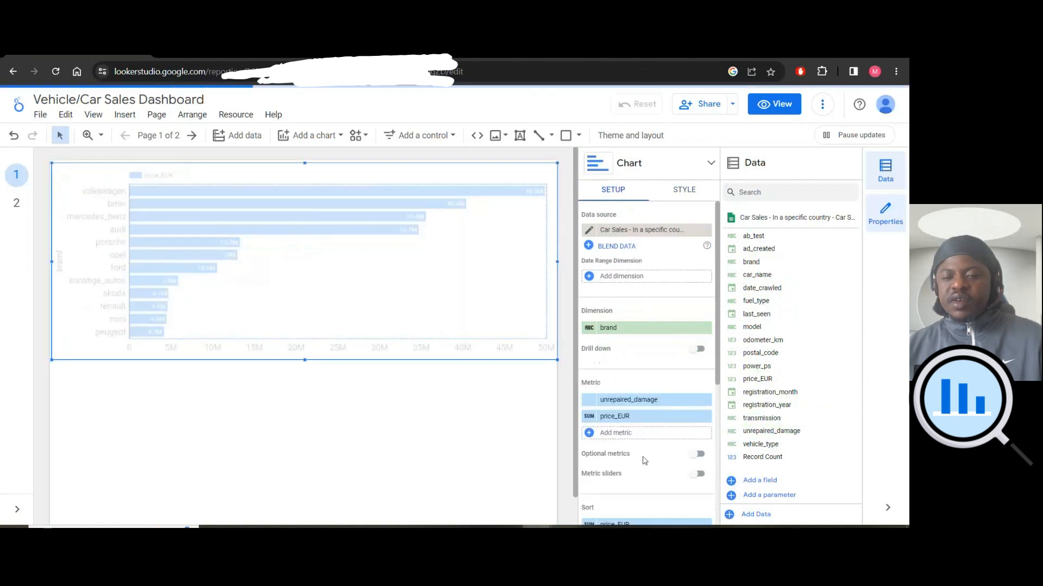
click(705, 416)
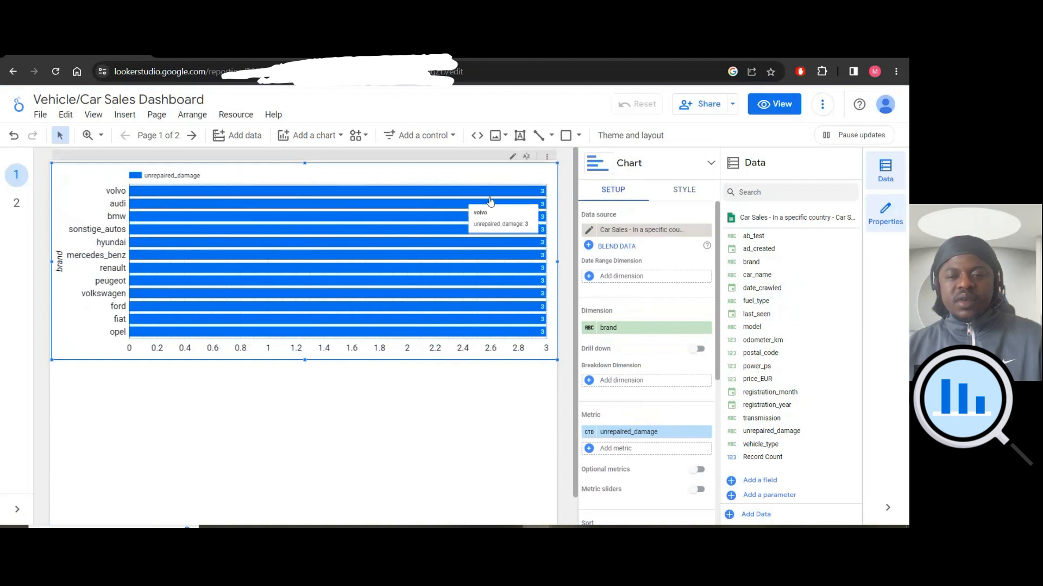
mouse_move(782, 404)
mouse_down()
mouse_move(793, 453)
mouse_move(793, 413)
mouse_up()
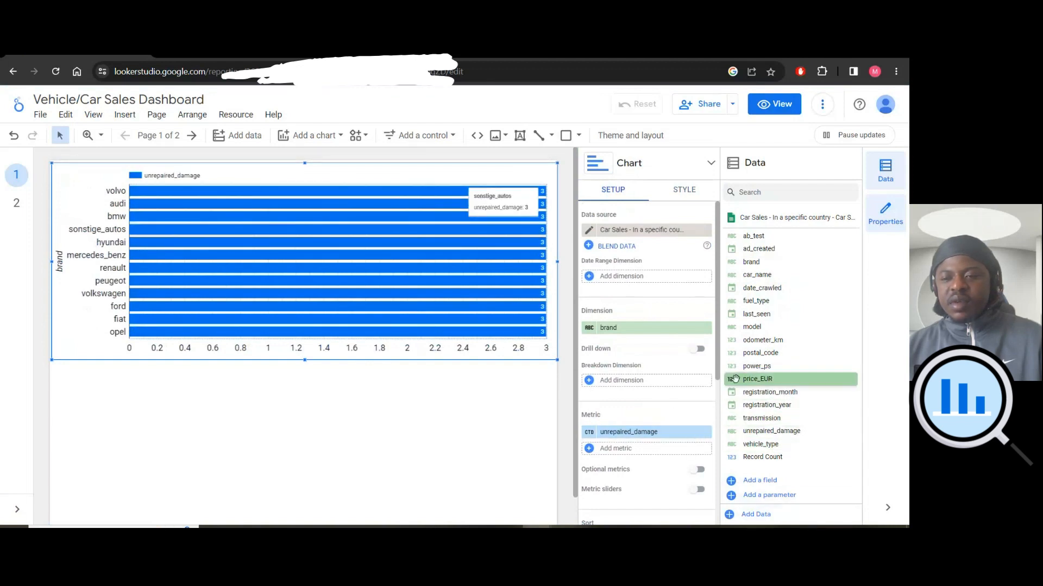
drag(772, 379, 629, 434)
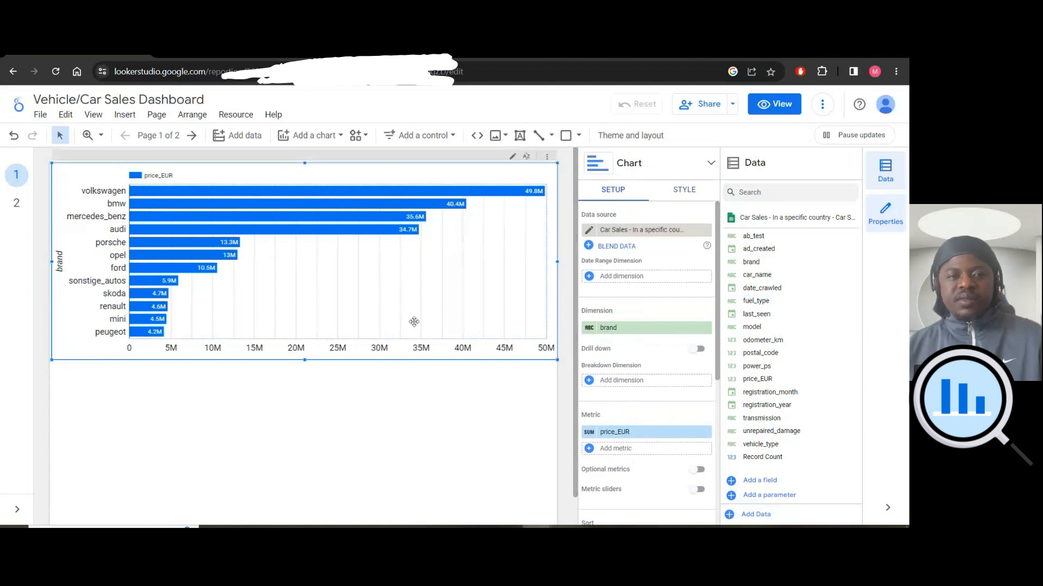
Move the bar chart down the page to leave empty space above it, keeping the chart selected.
drag(309, 165, 310, 284)
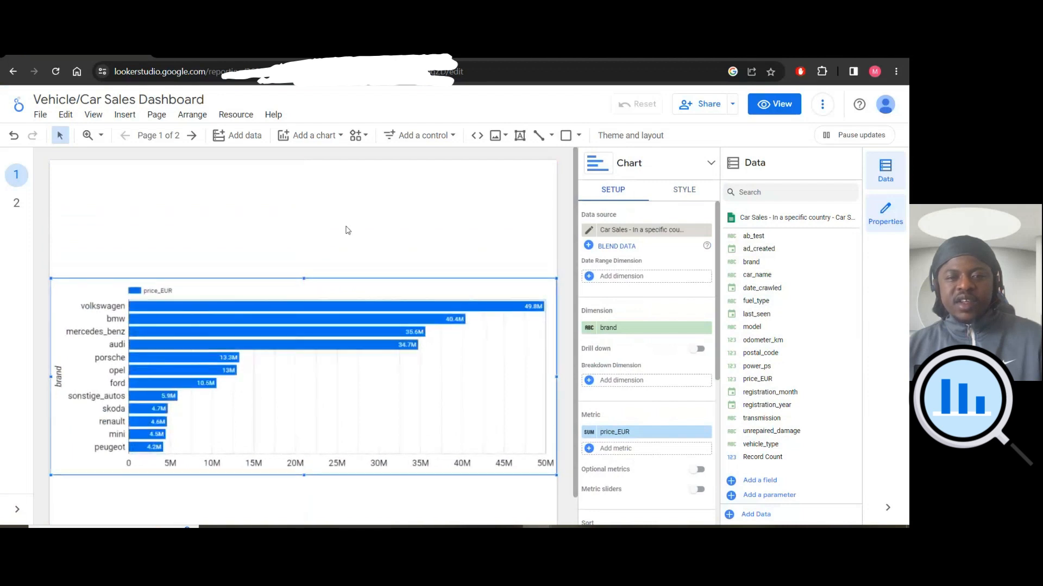
click(344, 229)
click(369, 292)
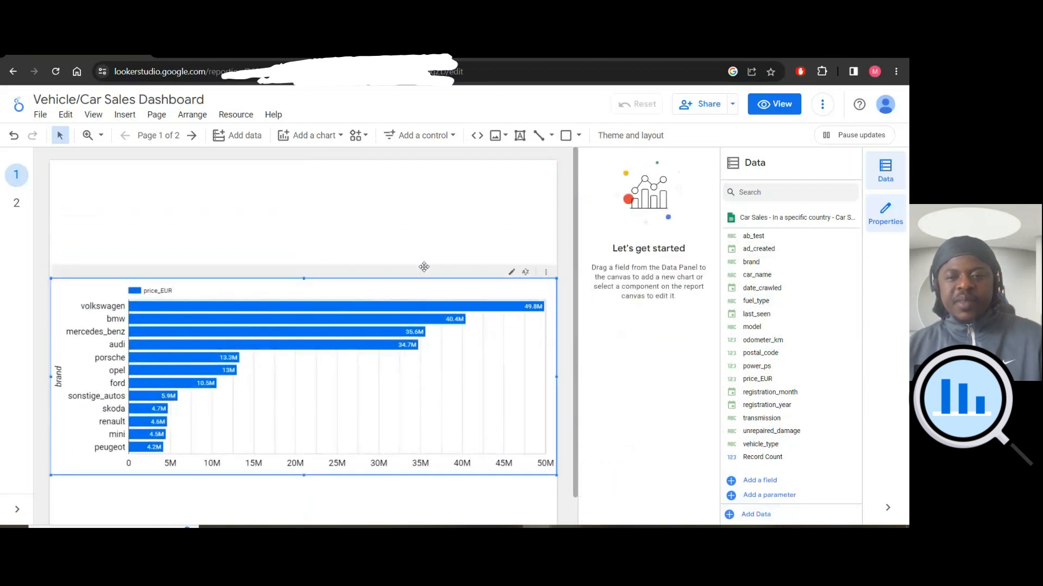
Recolor the chart's bars, trying light cyan and settling on a darker blue.
scroll(640, 402, down, 2)
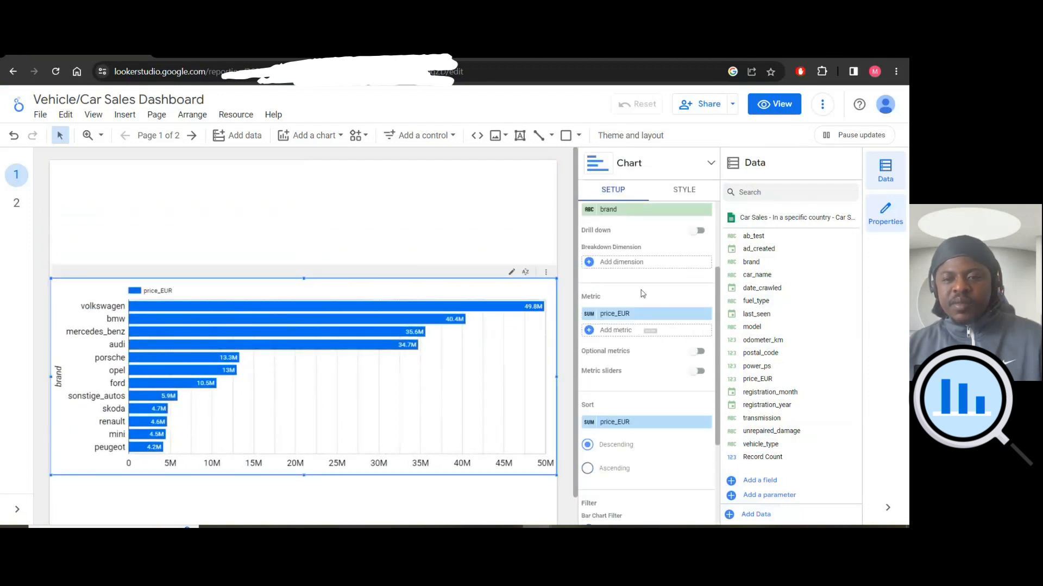
scroll(643, 294, up, 2)
click(684, 190)
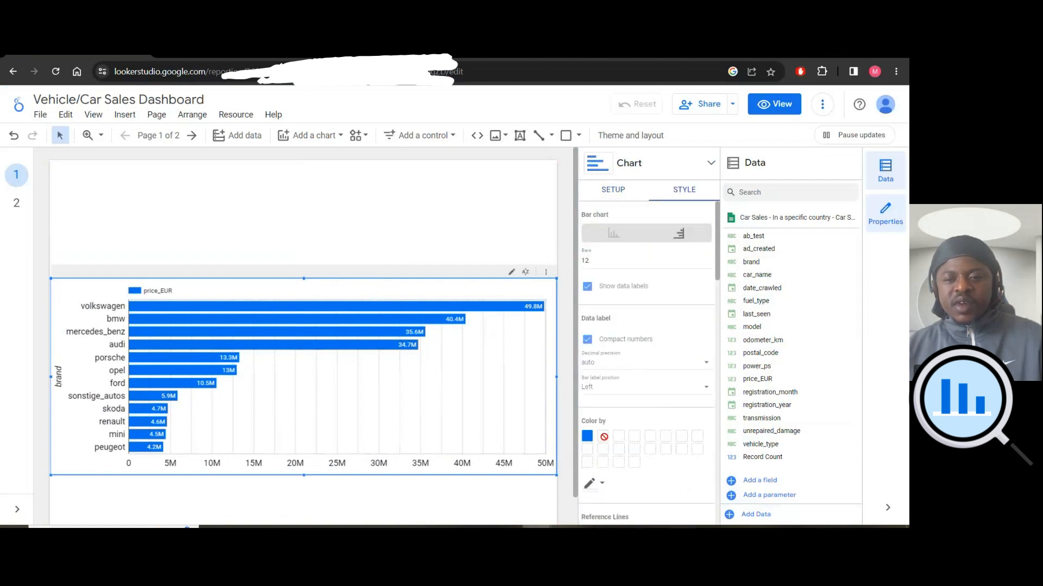
scroll(589, 326, down, 2)
click(588, 317)
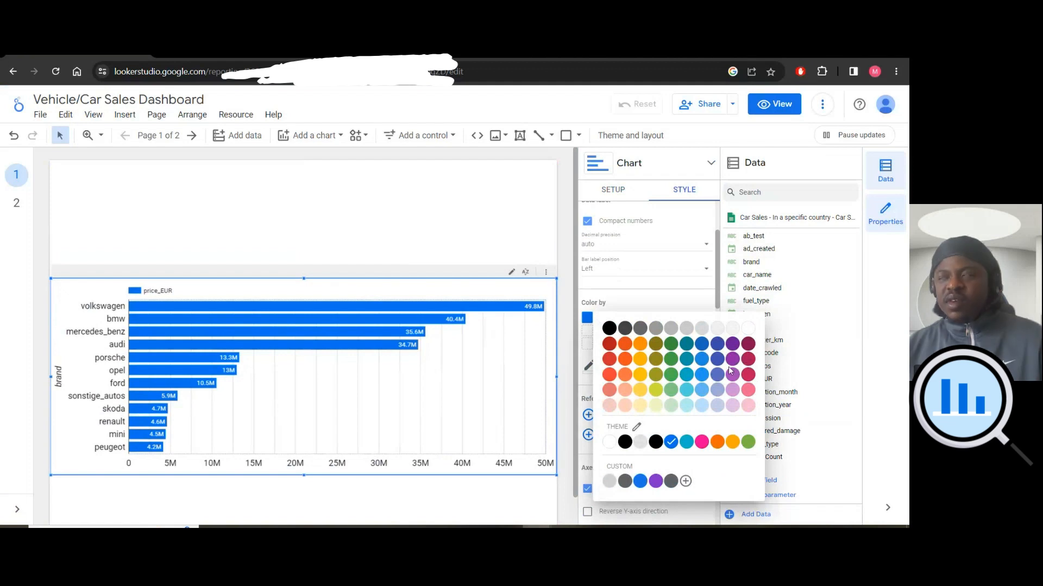
click(686, 395)
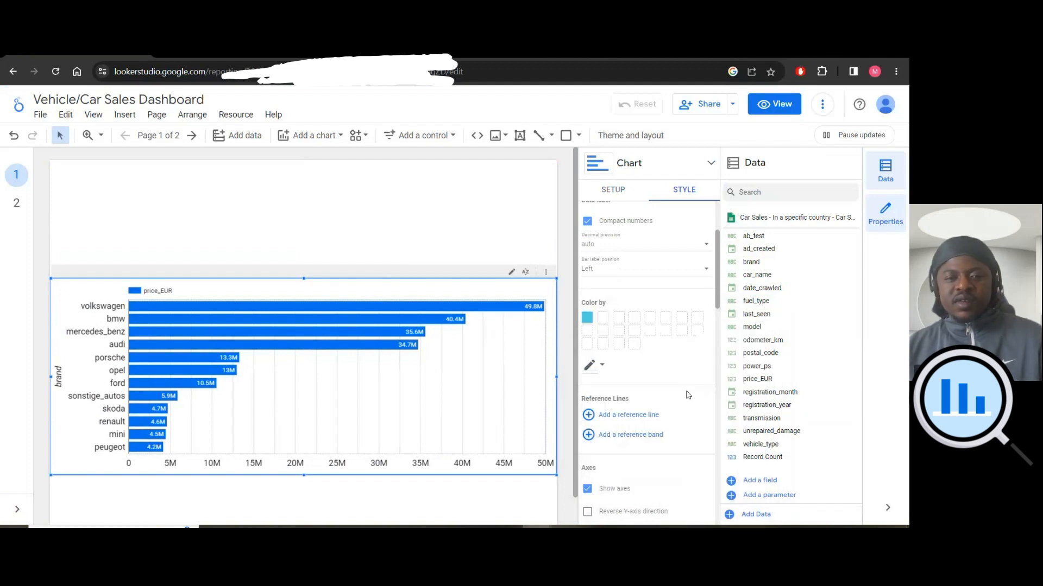
scroll(603, 381, down, 4)
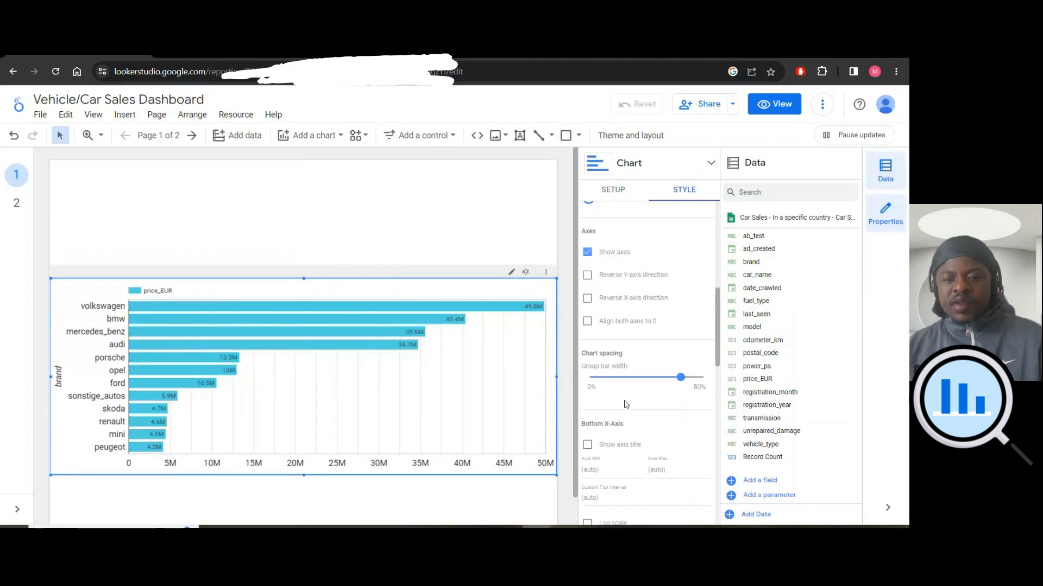
scroll(603, 382, up, 2)
scroll(602, 382, up, 4)
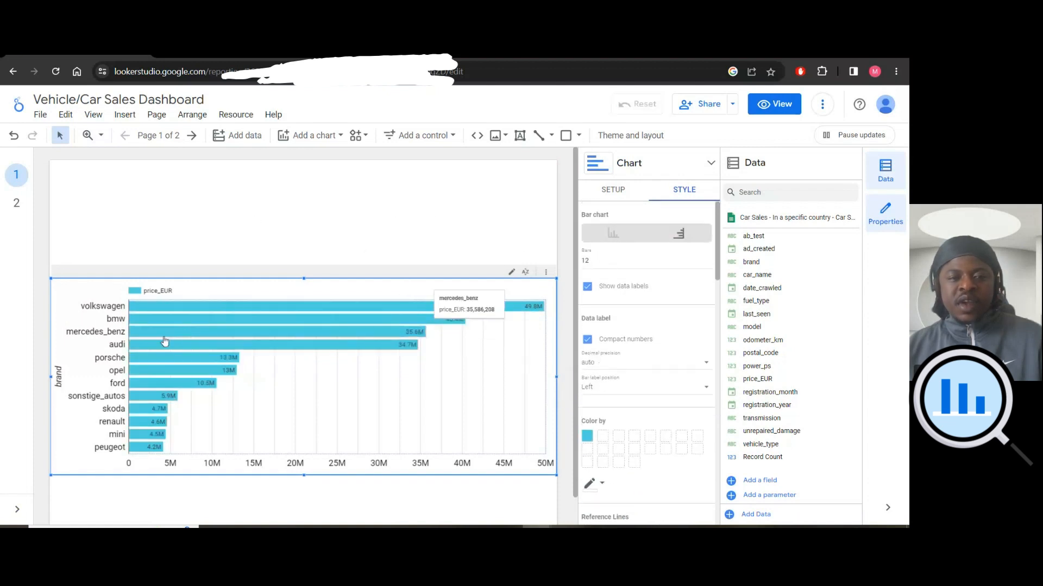
click(586, 435)
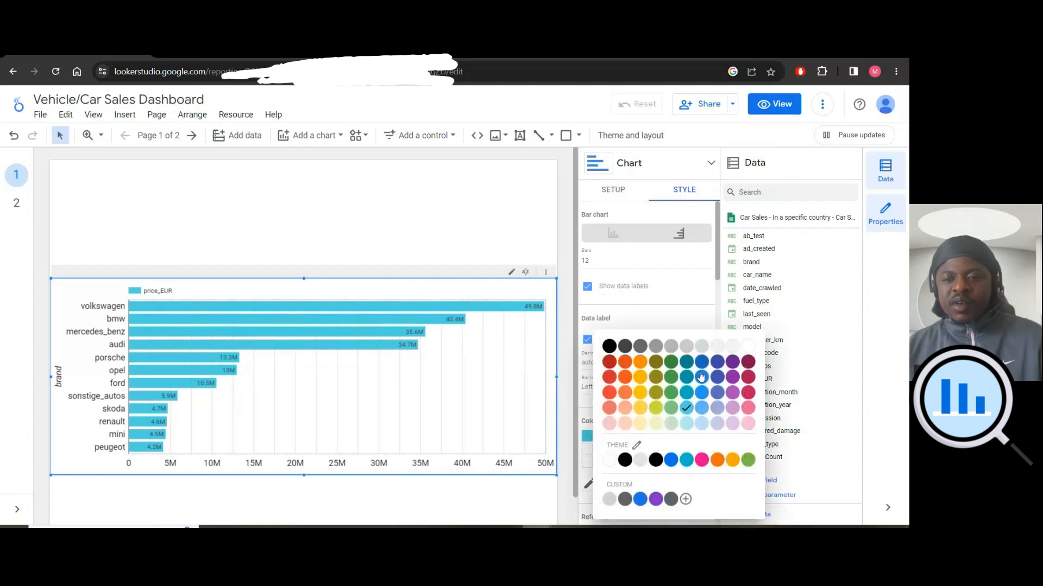
click(701, 374)
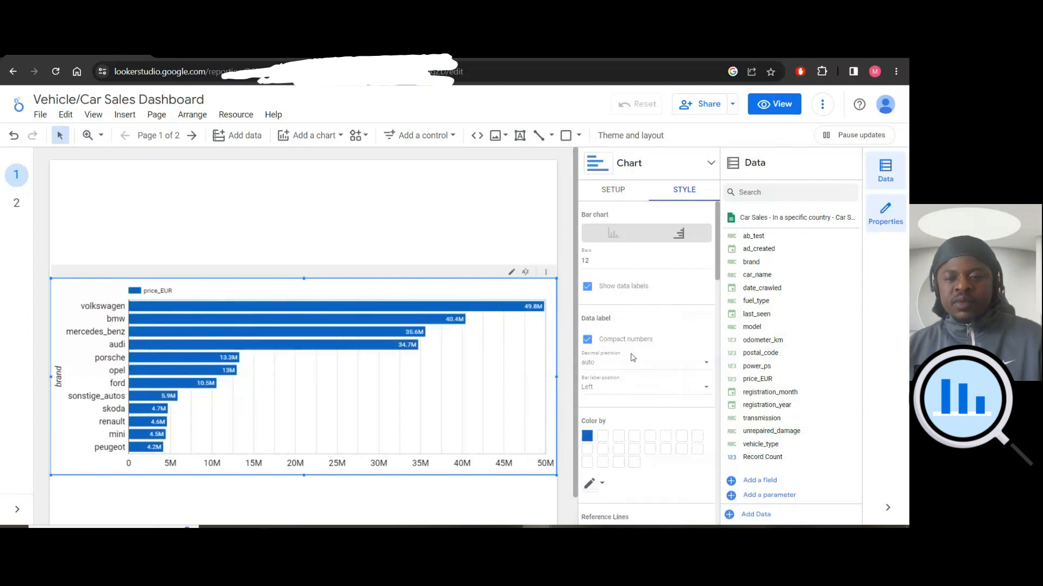
Hide the bar chart's vertical gridlines by changing the grid color.
scroll(633, 353, down, 5)
scroll(614, 340, down, 5)
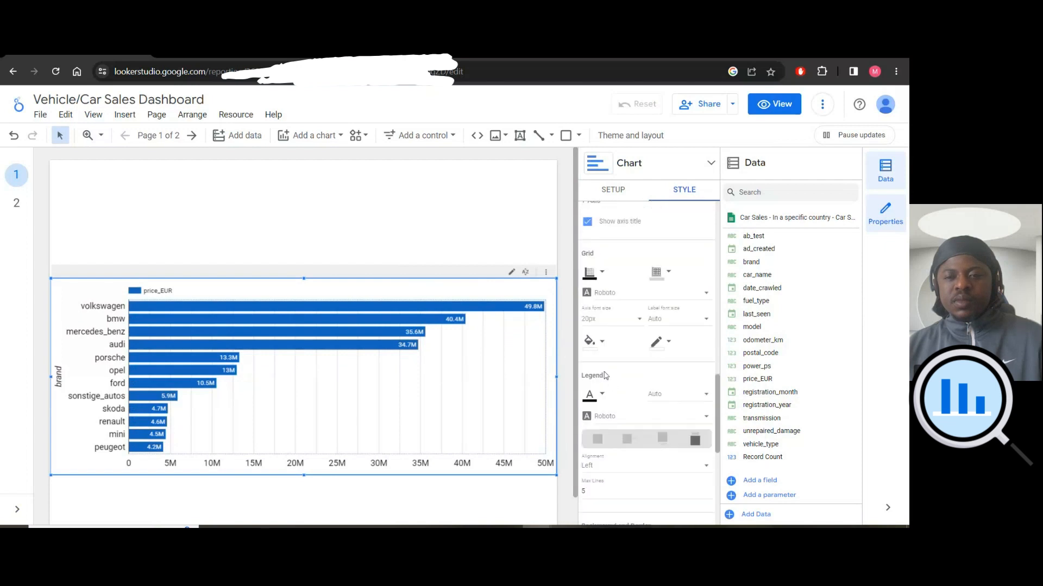
click(670, 274)
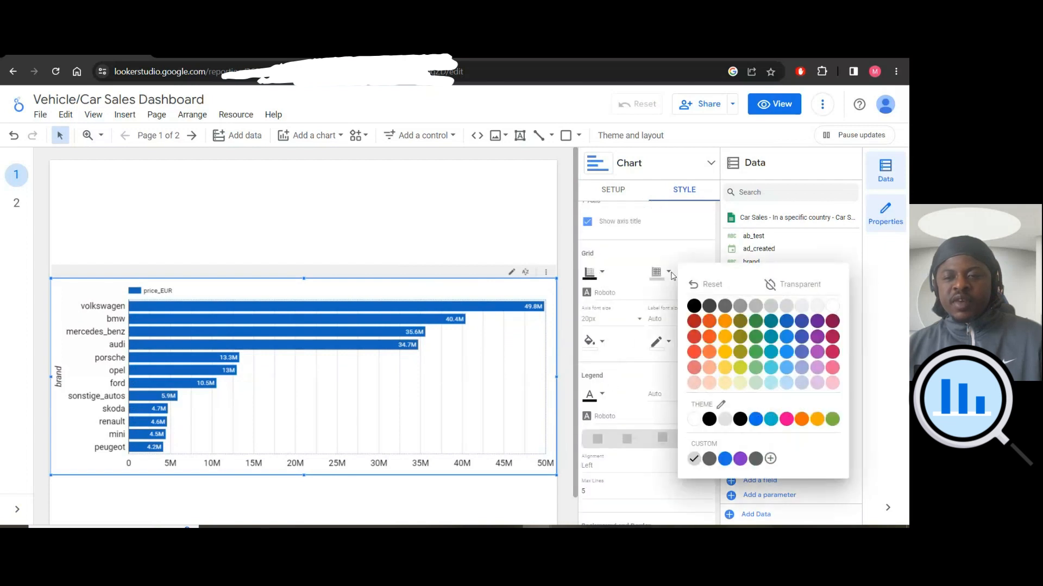
click(486, 324)
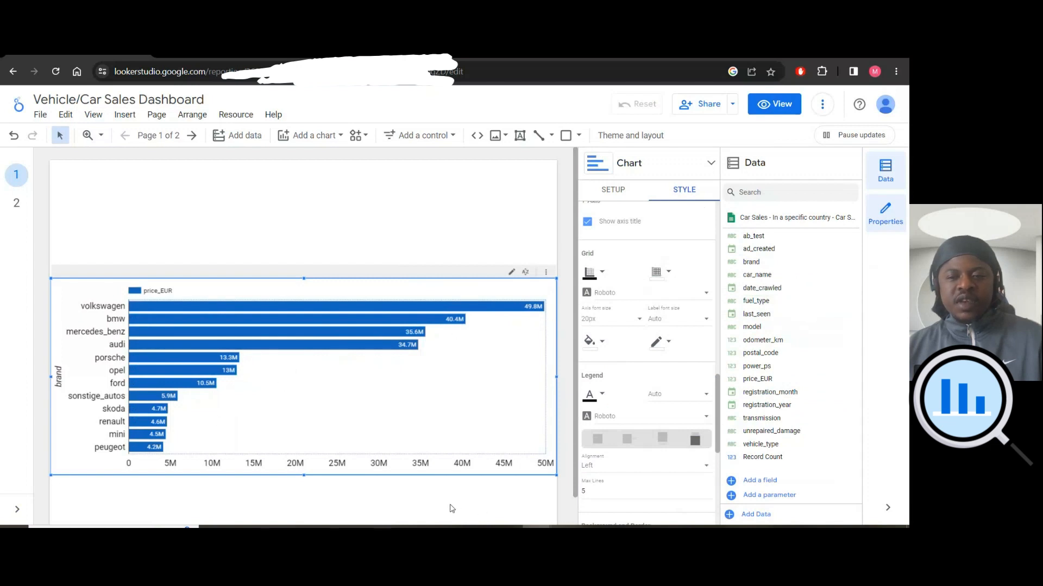
scroll(654, 391, down, 2)
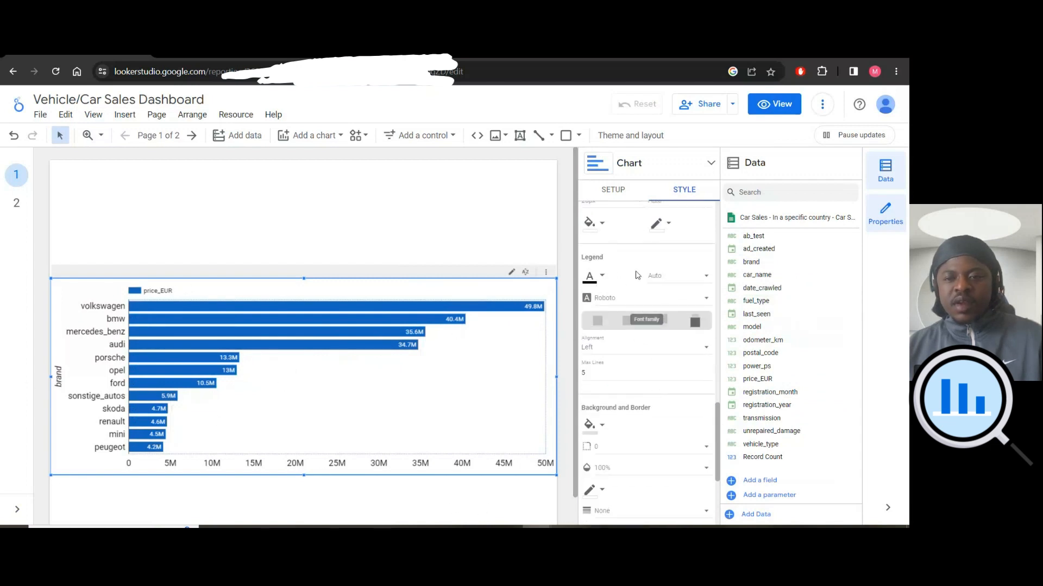
click(697, 280)
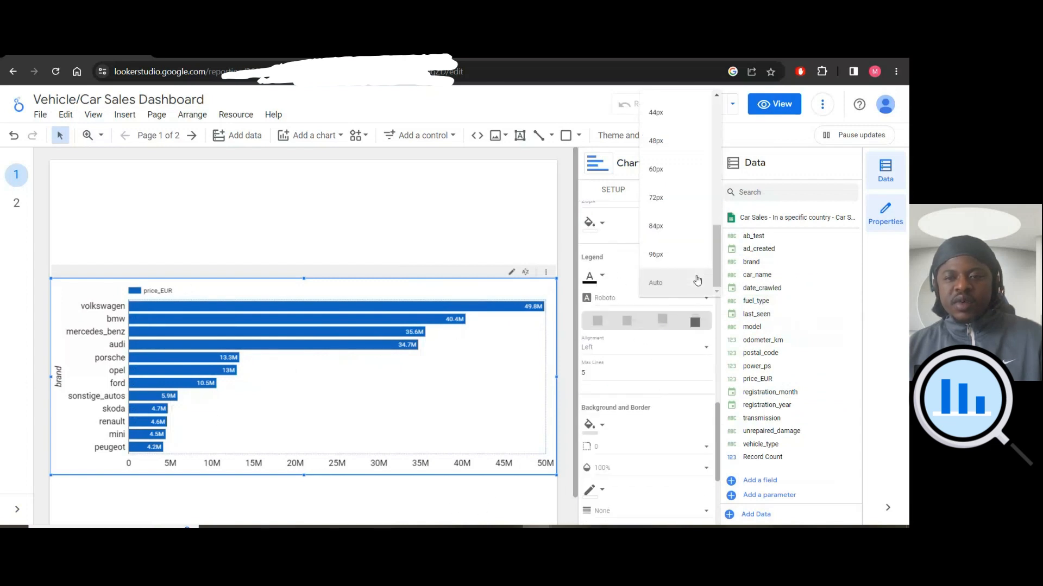
click(666, 412)
scroll(601, 344, up, 1)
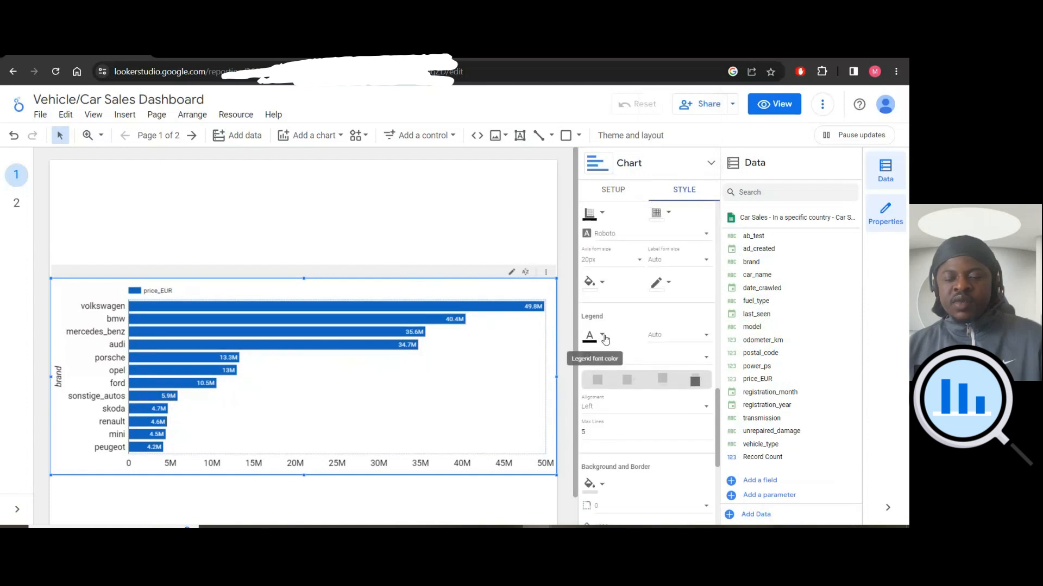
click(603, 336)
click(629, 358)
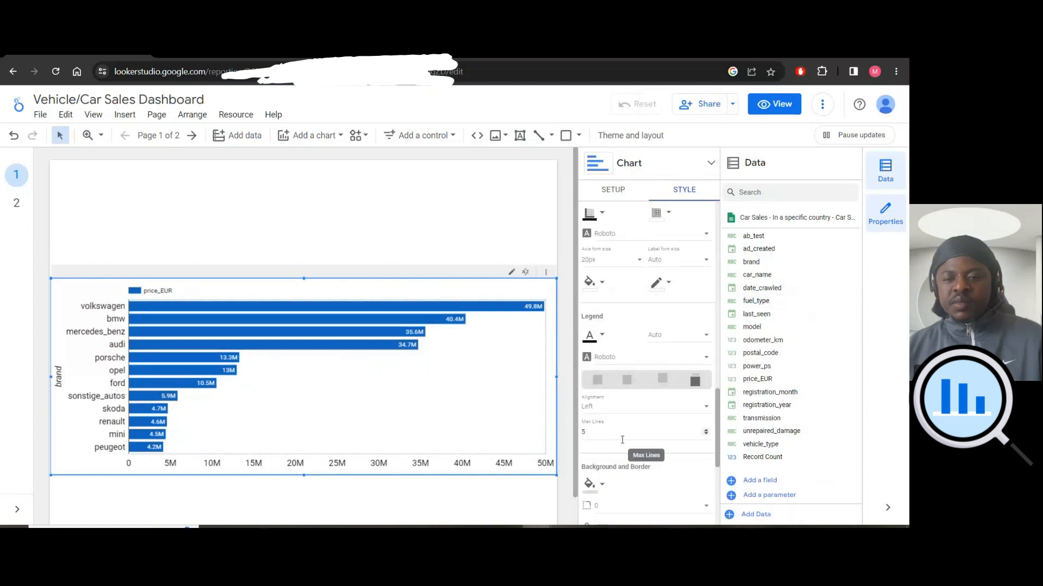
Try center and right alignment for the bar chart's legend, and set it back to left.
click(704, 411)
click(611, 434)
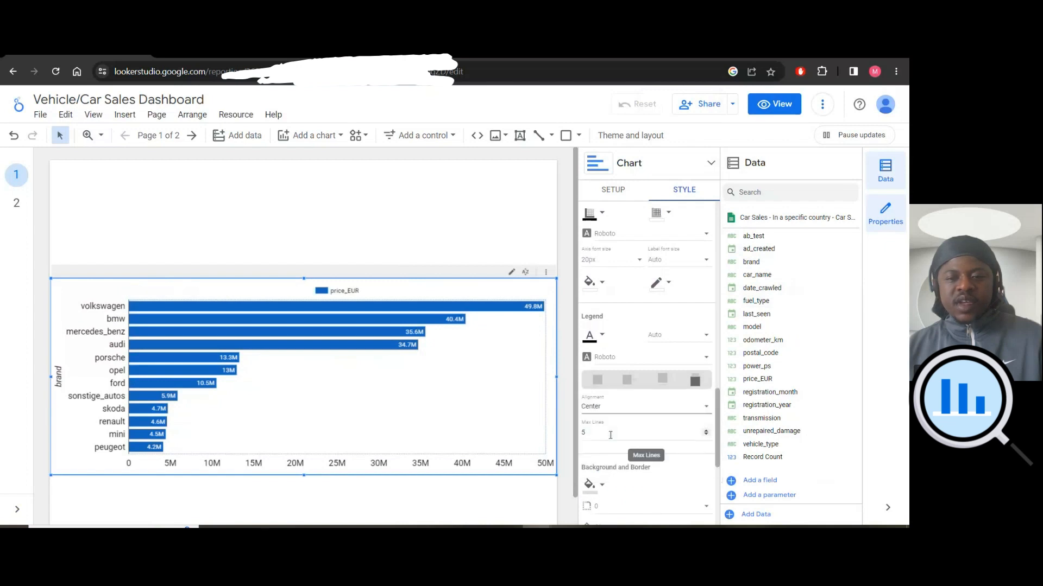
click(683, 411)
click(683, 394)
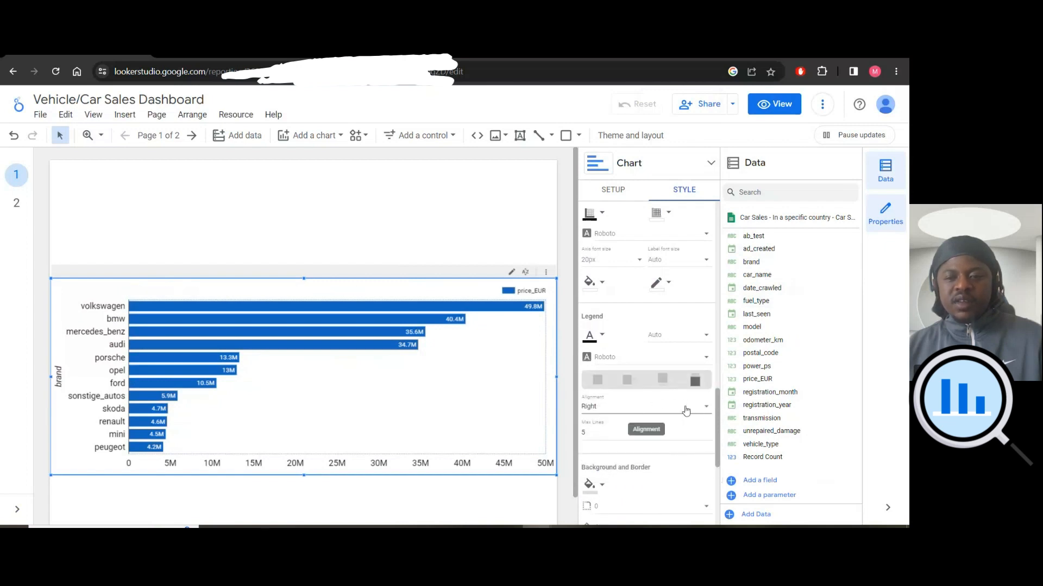
click(686, 411)
click(608, 376)
scroll(634, 410, down, 1)
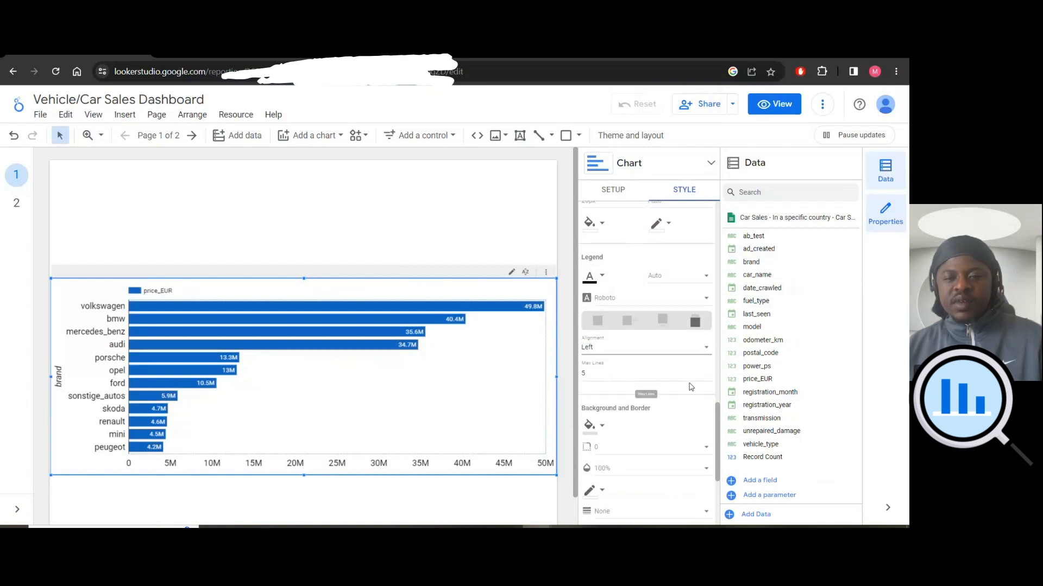
scroll(668, 386, down, 2)
scroll(662, 324, down, 1)
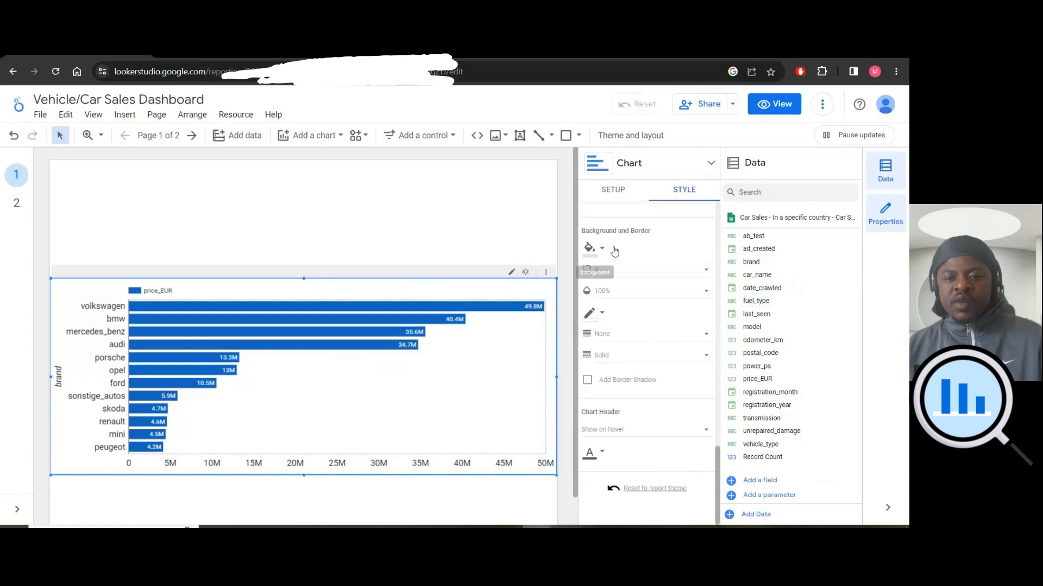
scroll(642, 319, up, 10)
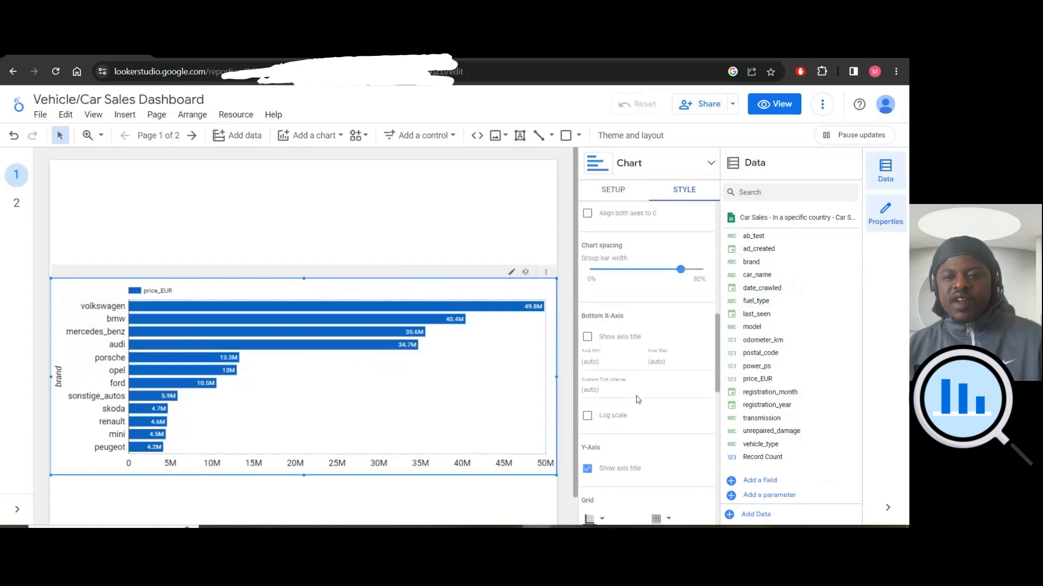
click(305, 220)
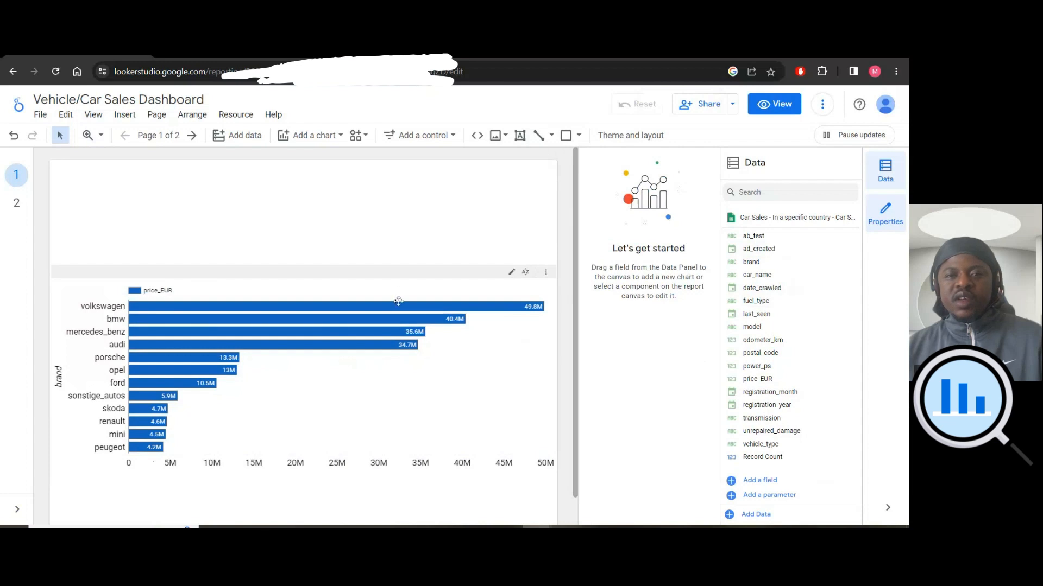
Move the bar chart further down the page to leave more empty space above it.
click(463, 286)
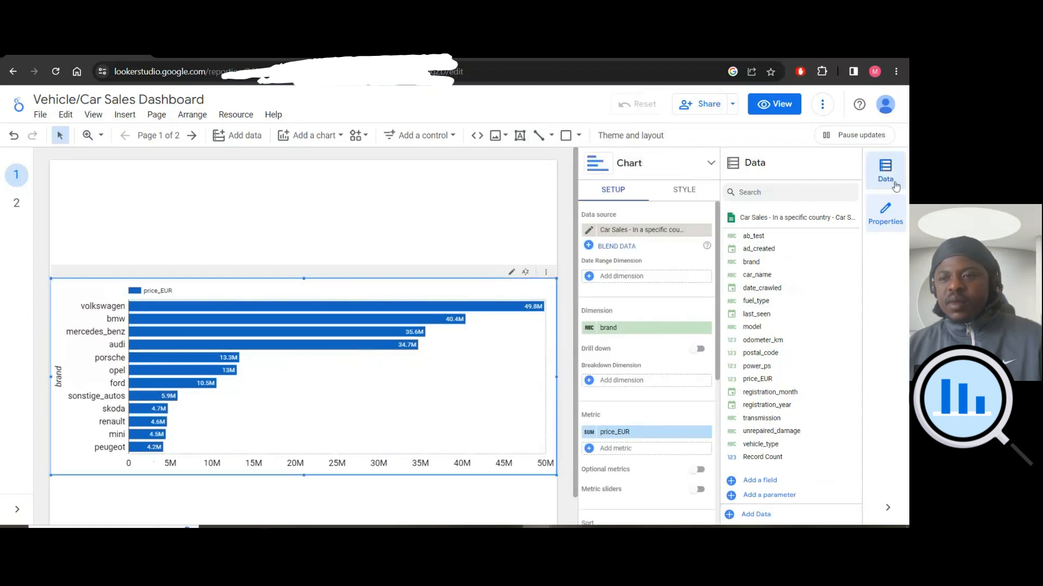
click(711, 163)
click(711, 163)
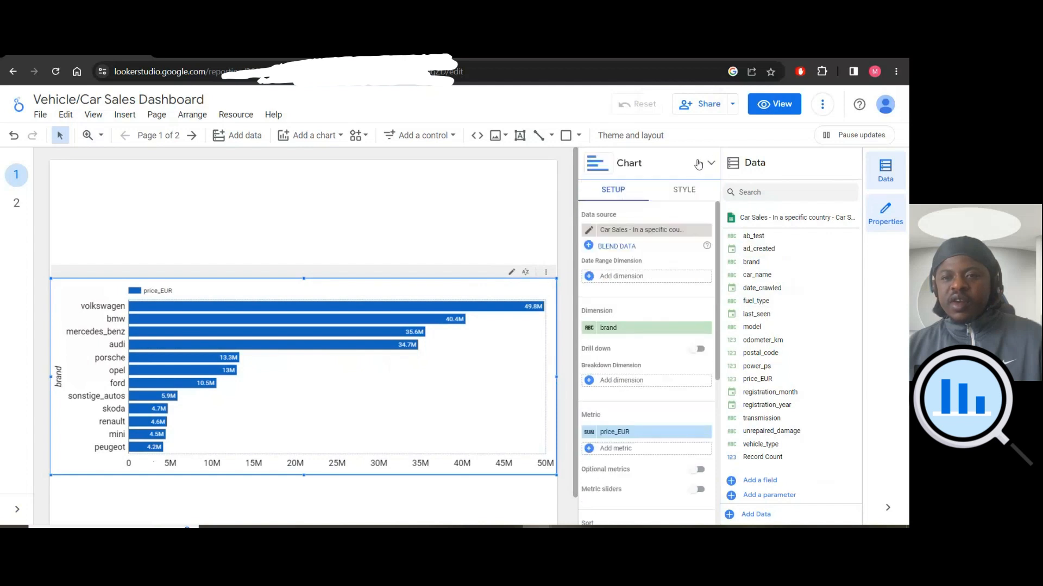
click(709, 165)
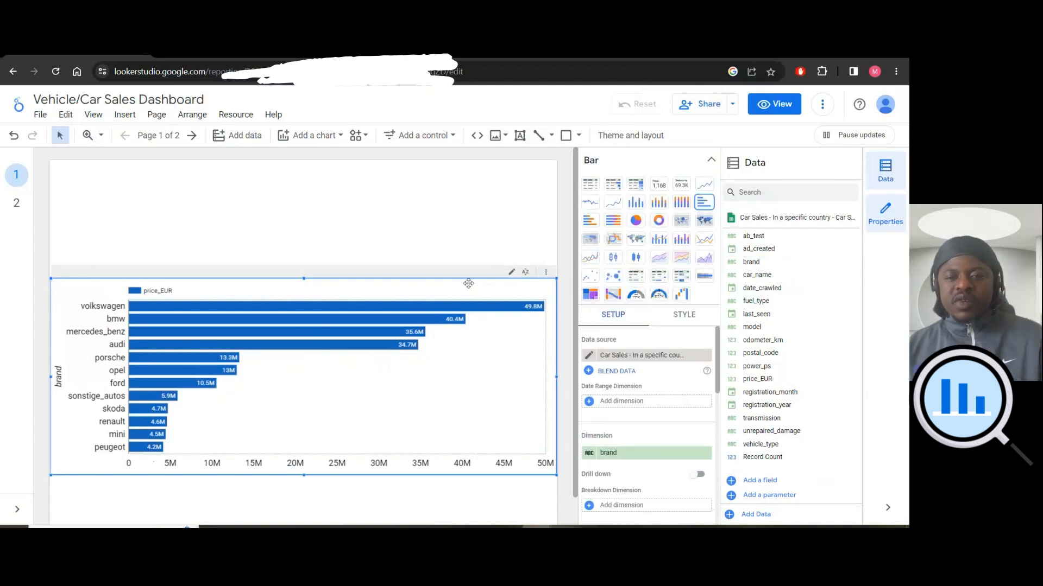
drag(468, 283, 466, 330)
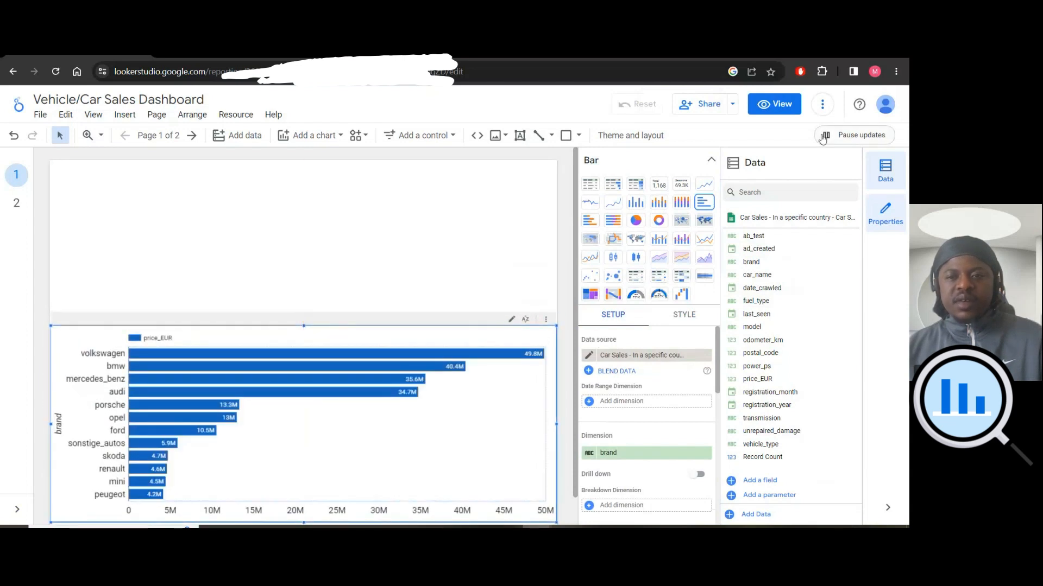
Try converting the bar chart to a scorecard, undo the conversion and deselect the chart.
click(661, 186)
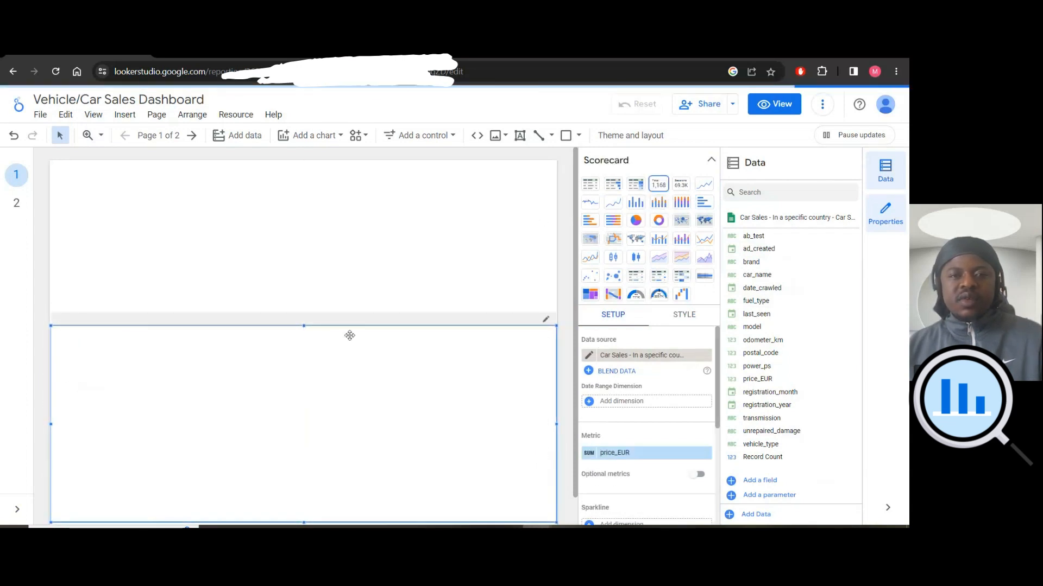
click(16, 140)
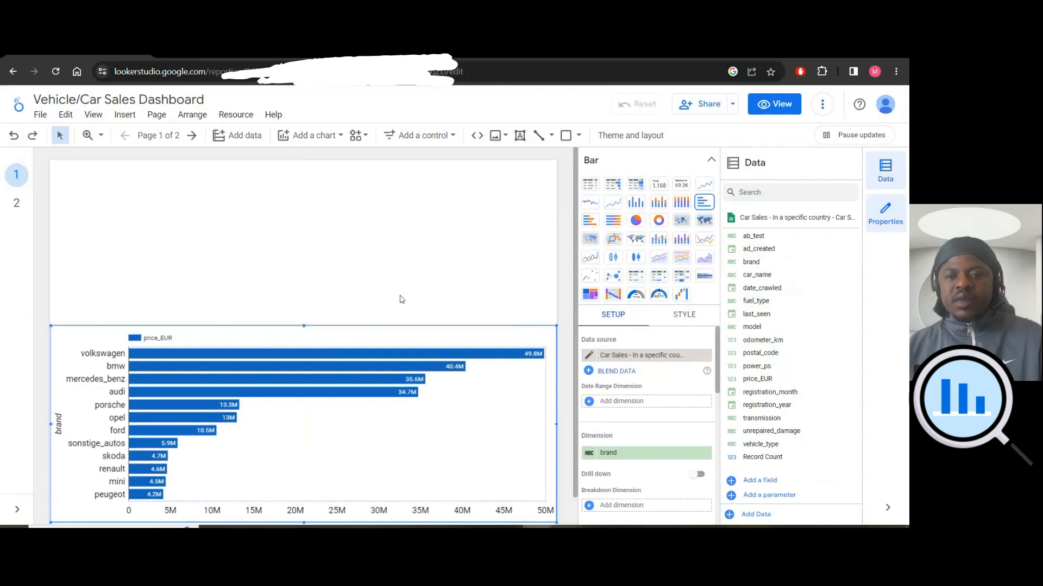
click(383, 287)
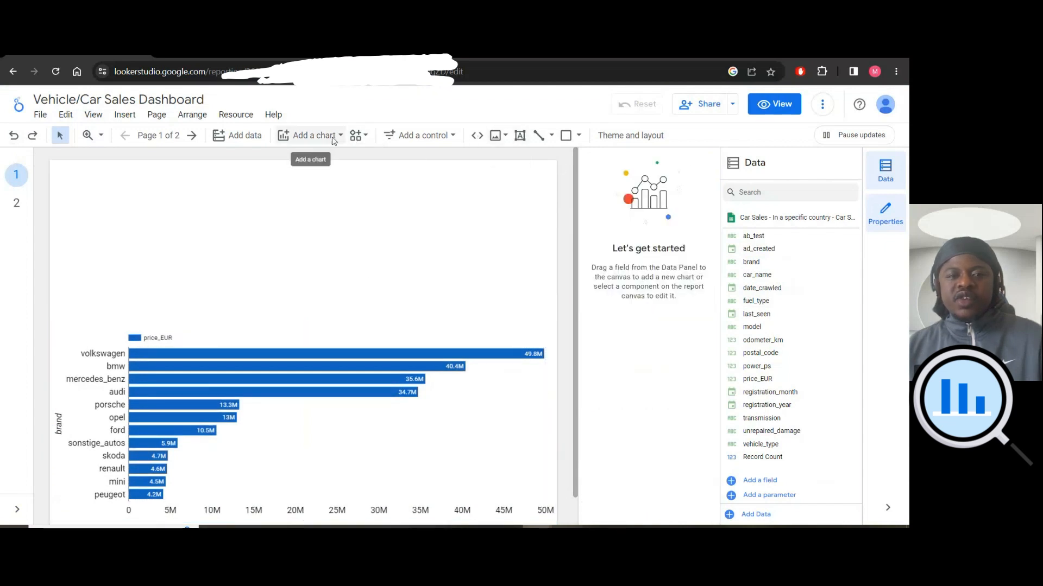
Place a widened price_EUR scorecard above the left part of the bar chart, and remove its date_crawled date range dimension.
click(314, 136)
click(295, 212)
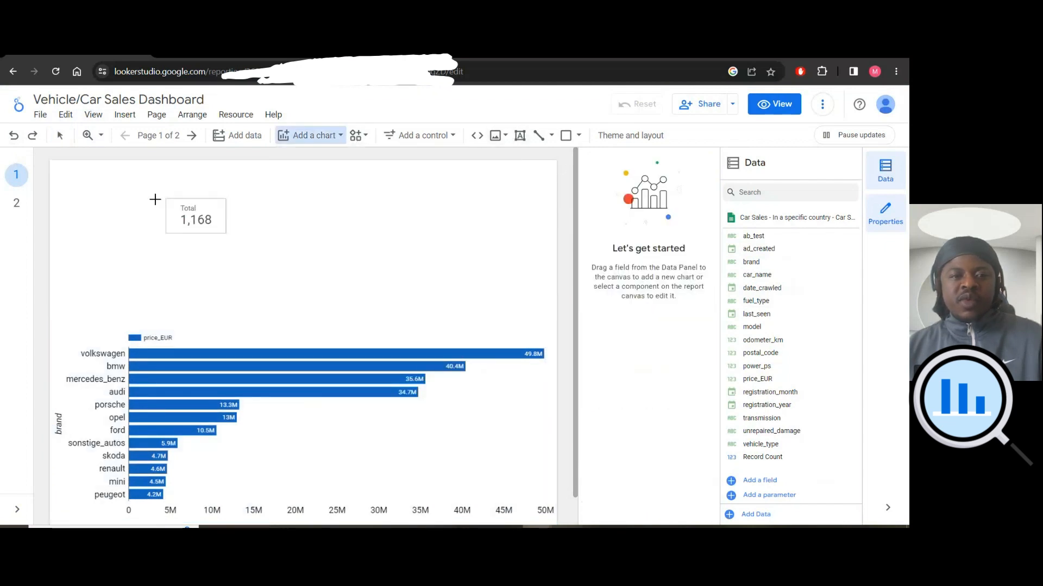
click(112, 262)
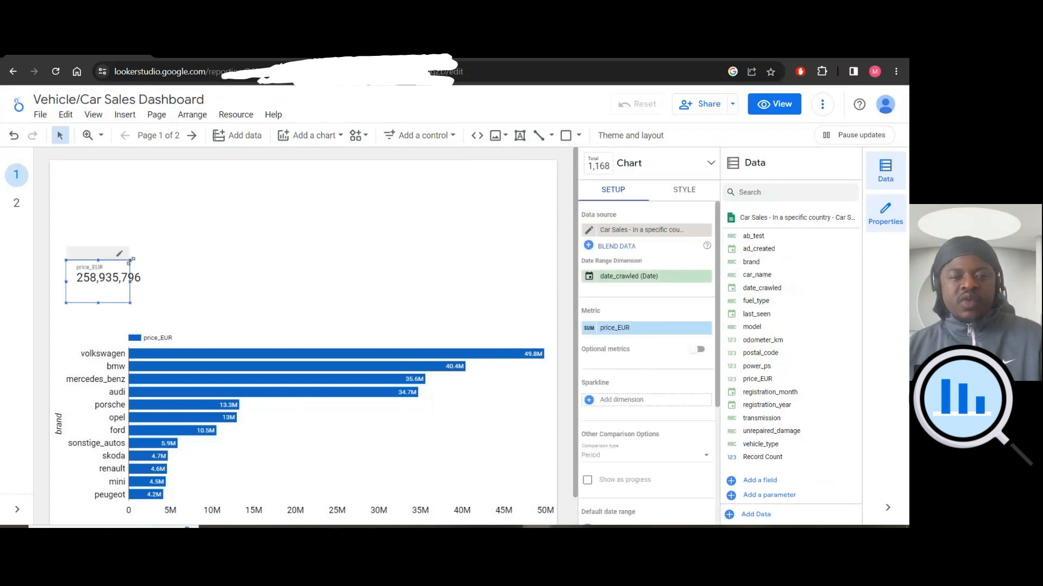
drag(130, 260, 158, 256)
drag(144, 306, 140, 318)
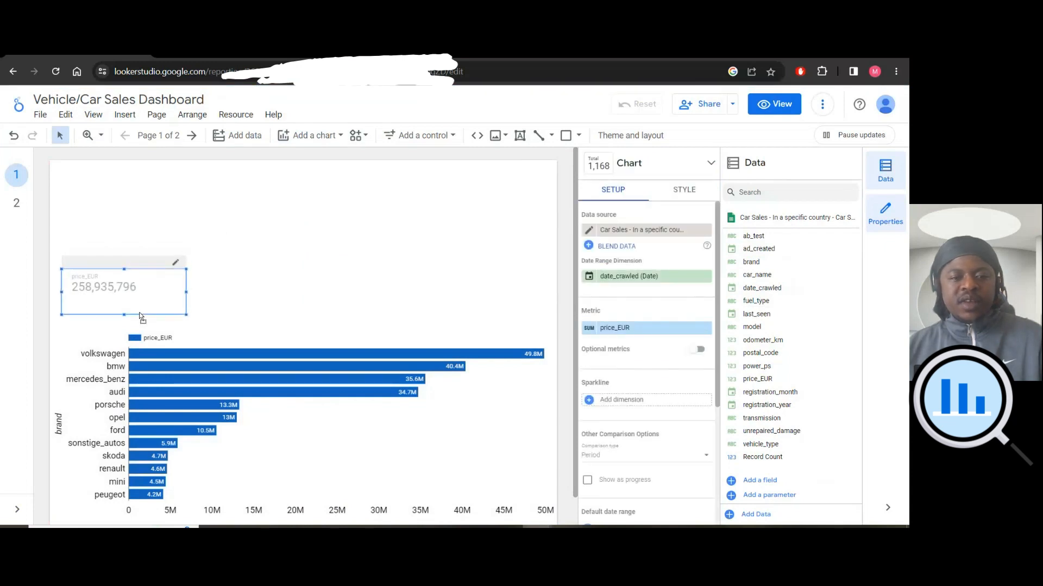
click(706, 276)
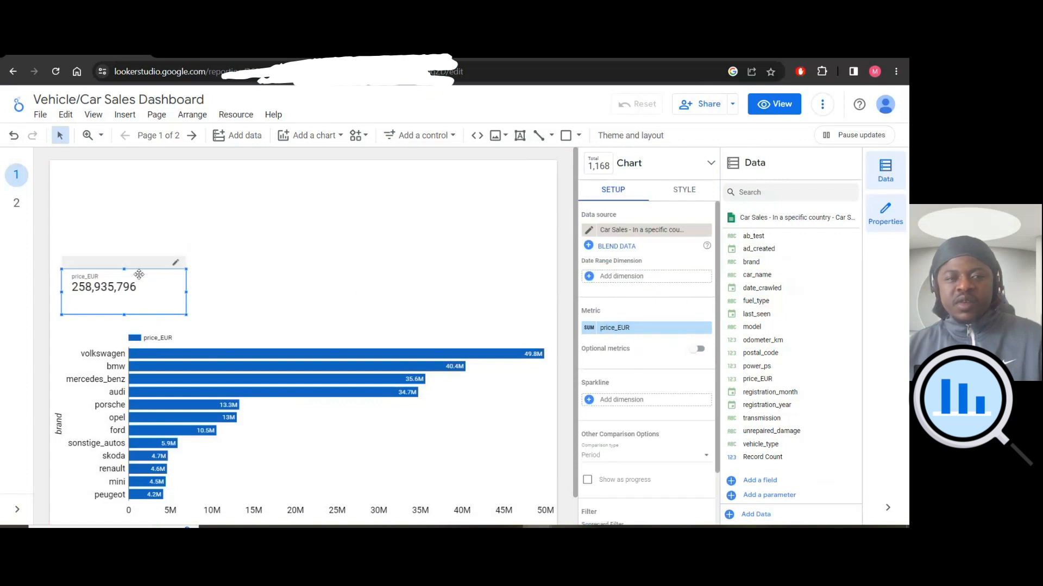
click(385, 239)
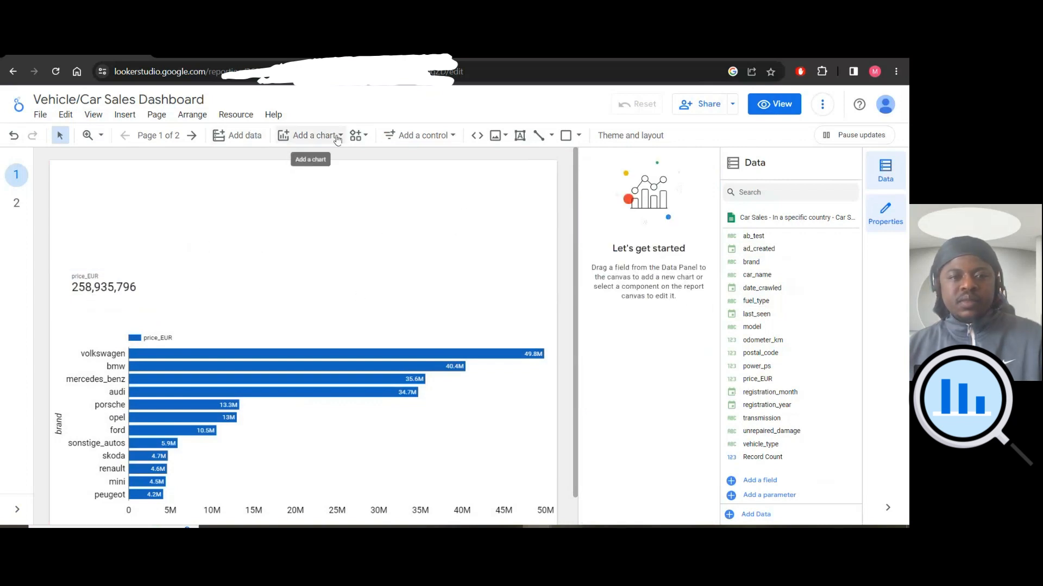
Add a time series chart of price_EUR by registration_year beside the scorecard, and resize it to fill the space above the bar chart.
click(310, 135)
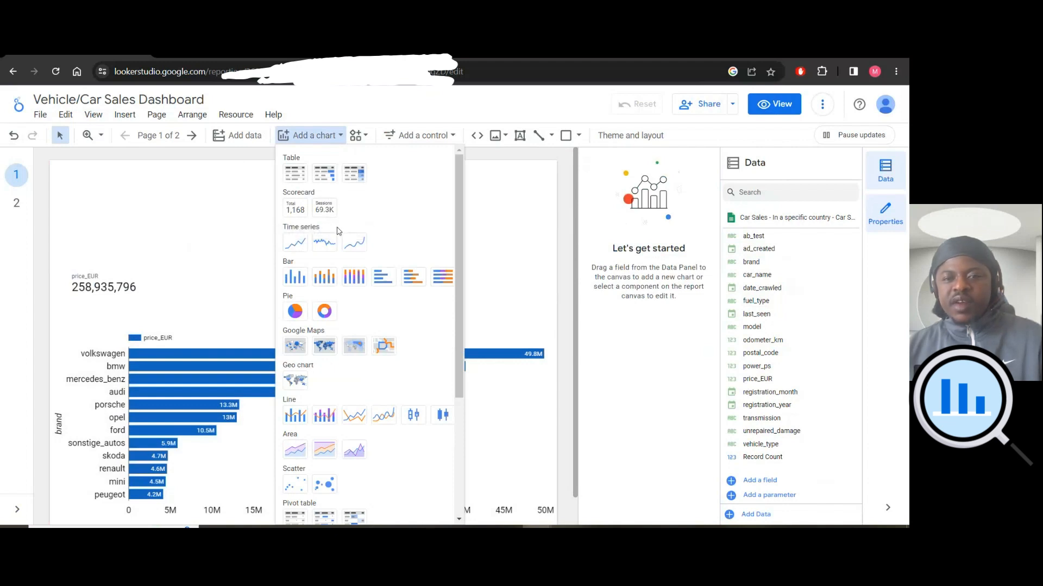
click(303, 248)
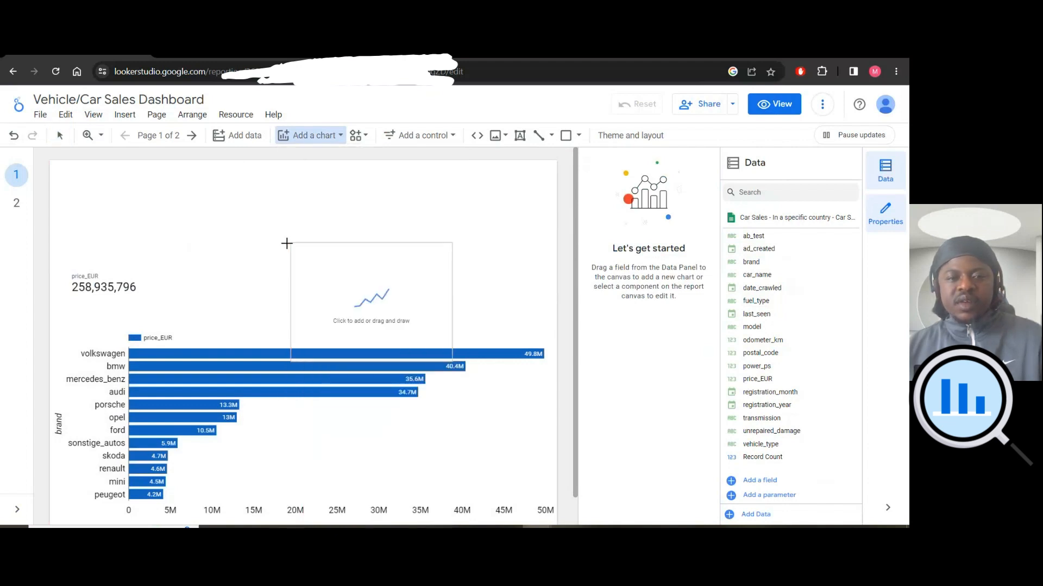
click(261, 202)
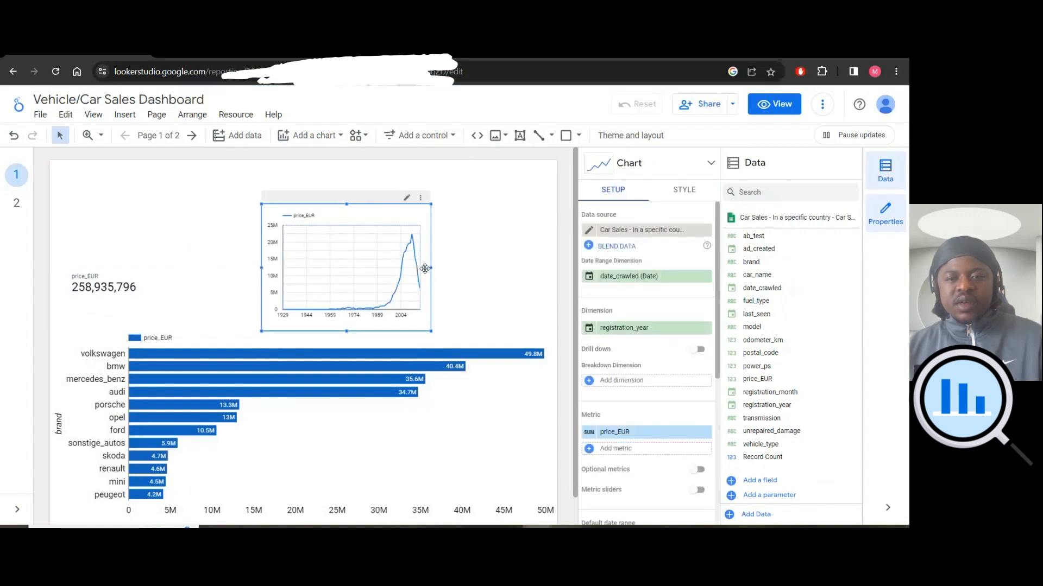
drag(431, 267, 543, 267)
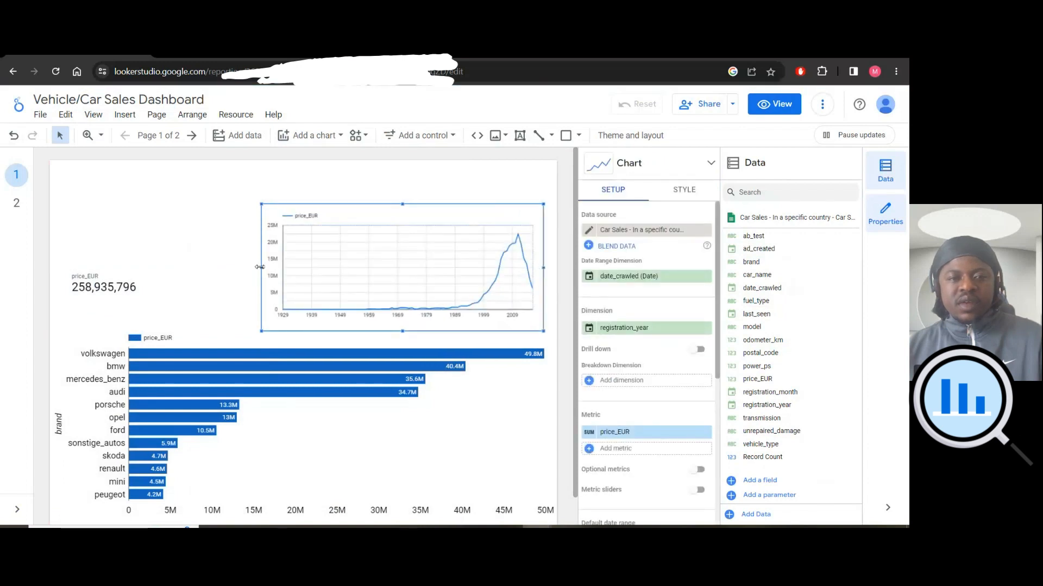
drag(259, 267, 228, 267)
drag(375, 205, 375, 225)
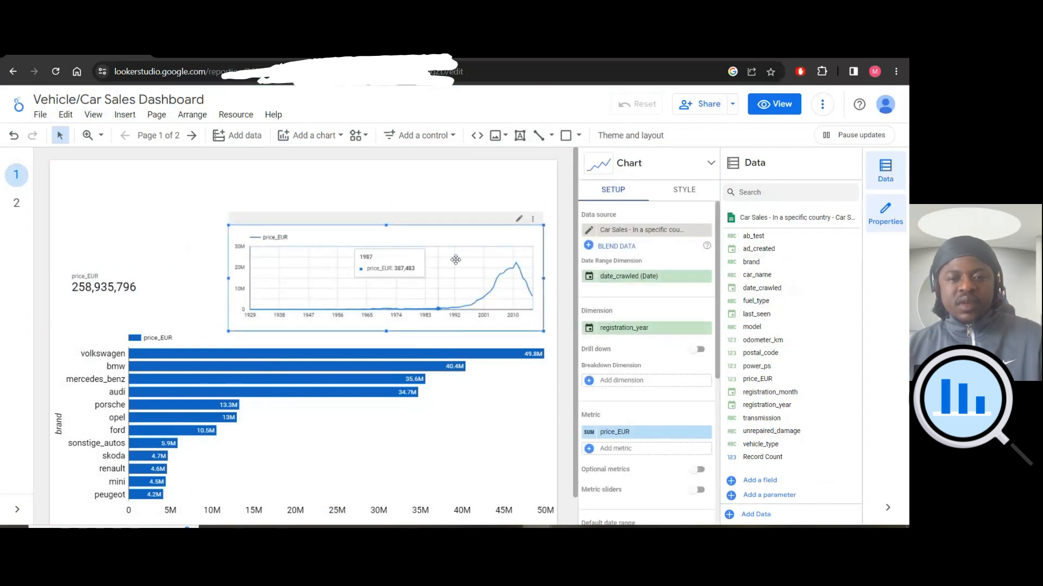
drag(456, 259, 461, 271)
Enlarge the scorecard toward the time series chart, and center both its metric name and metric value.
click(167, 270)
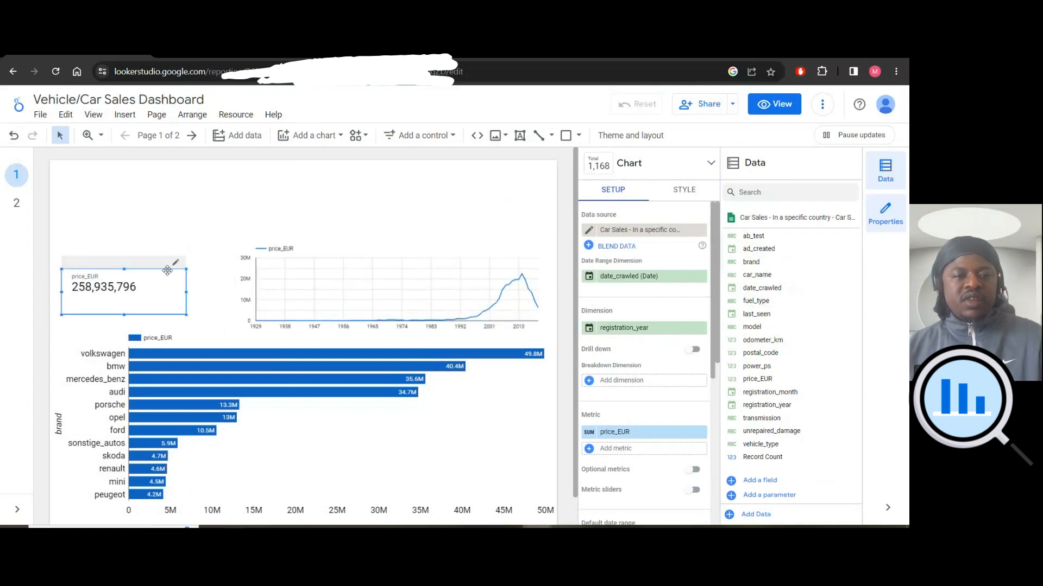
drag(186, 314, 241, 317)
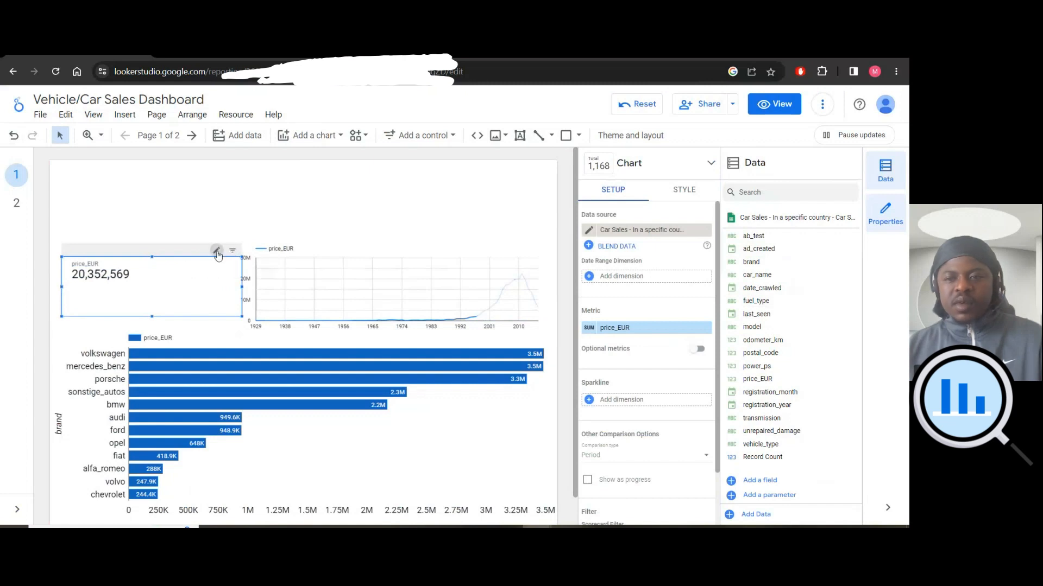
click(684, 190)
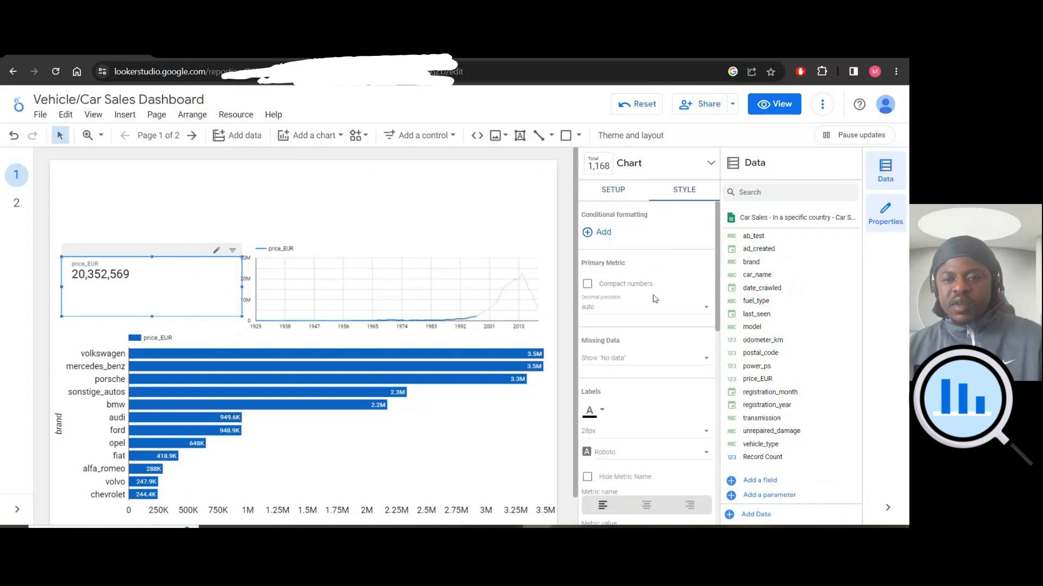
click(646, 507)
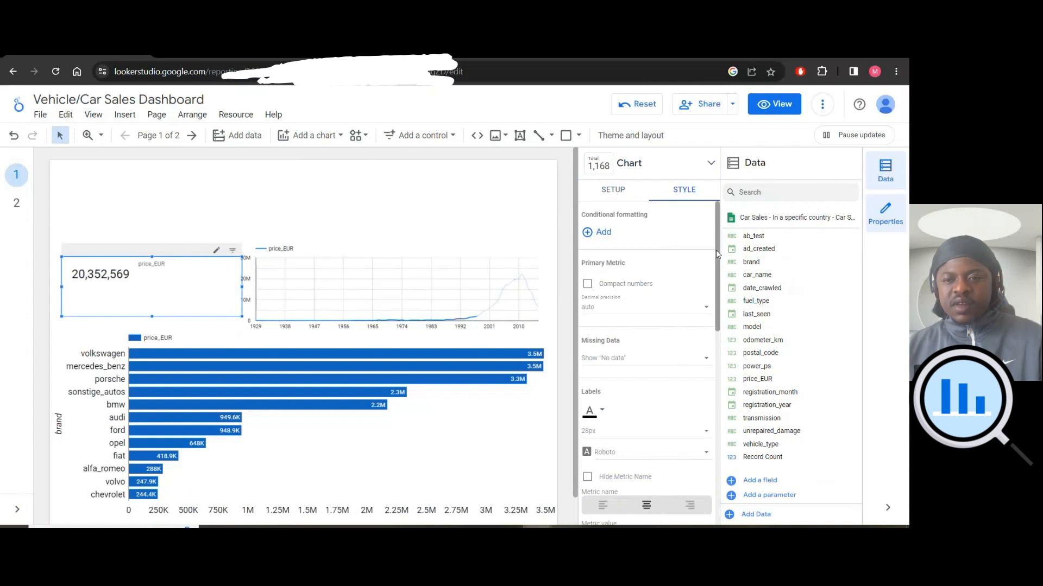
scroll(679, 347, down, 3)
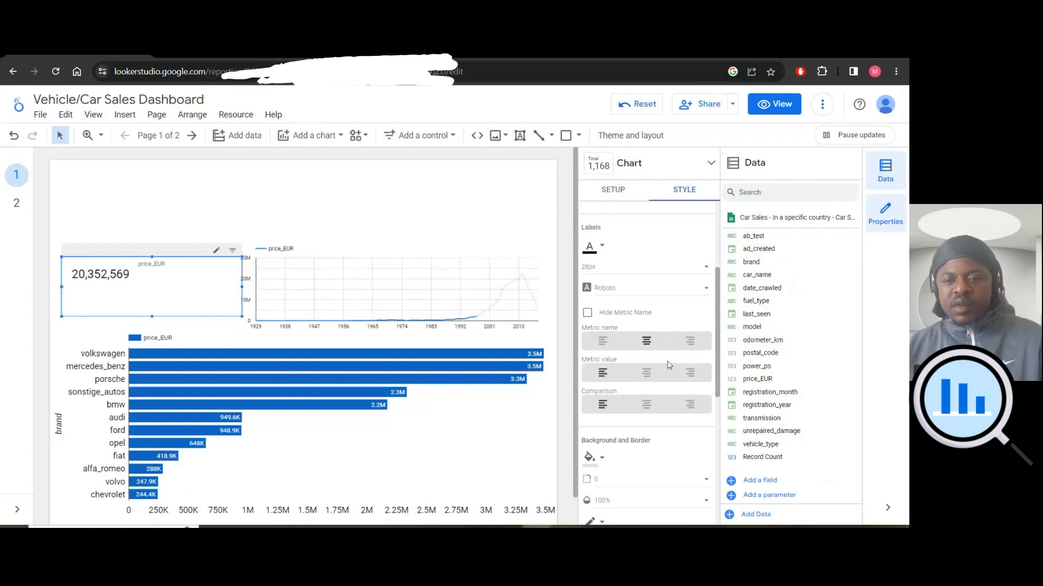
click(158, 198)
Move the scorecard slightly down toward the bar chart and extend its left edge a little.
drag(172, 286, 173, 297)
click(93, 226)
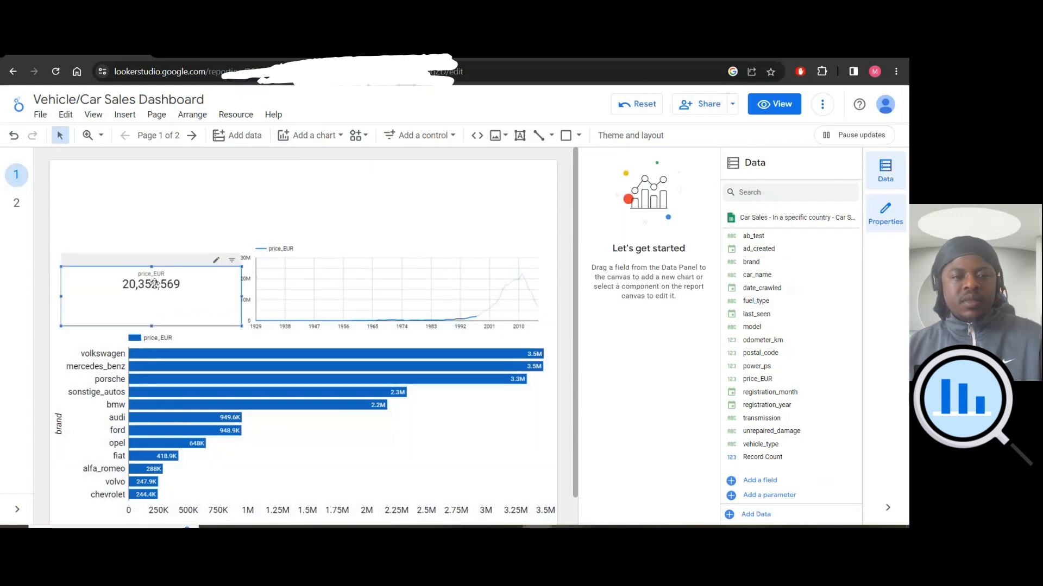
click(98, 288)
drag(62, 269, 60, 267)
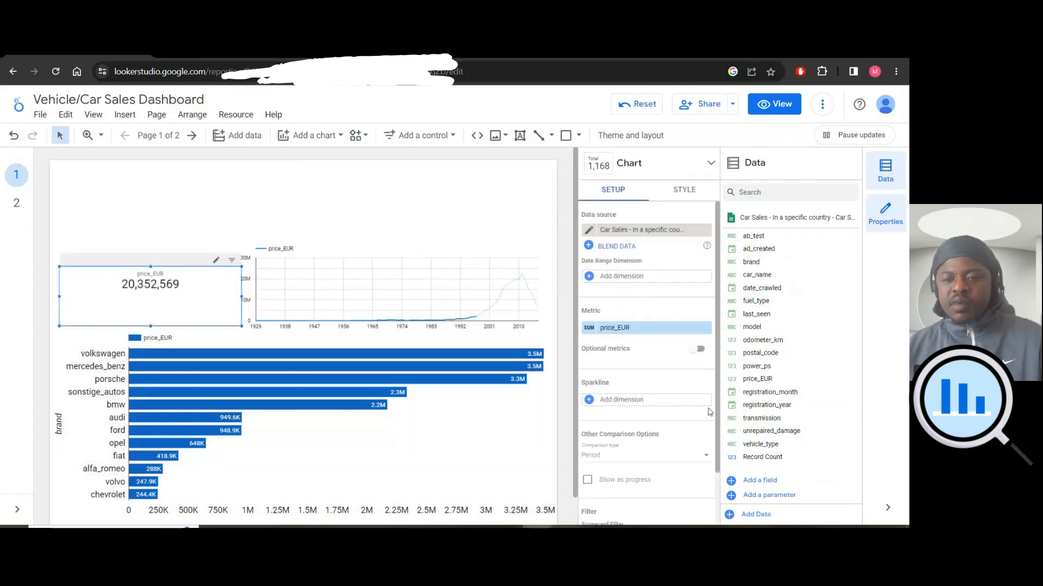
Try dark blue, amber and orange-red font colors on the scorecard's labels.
scroll(657, 272, down, 1)
click(684, 190)
scroll(633, 429, down, 5)
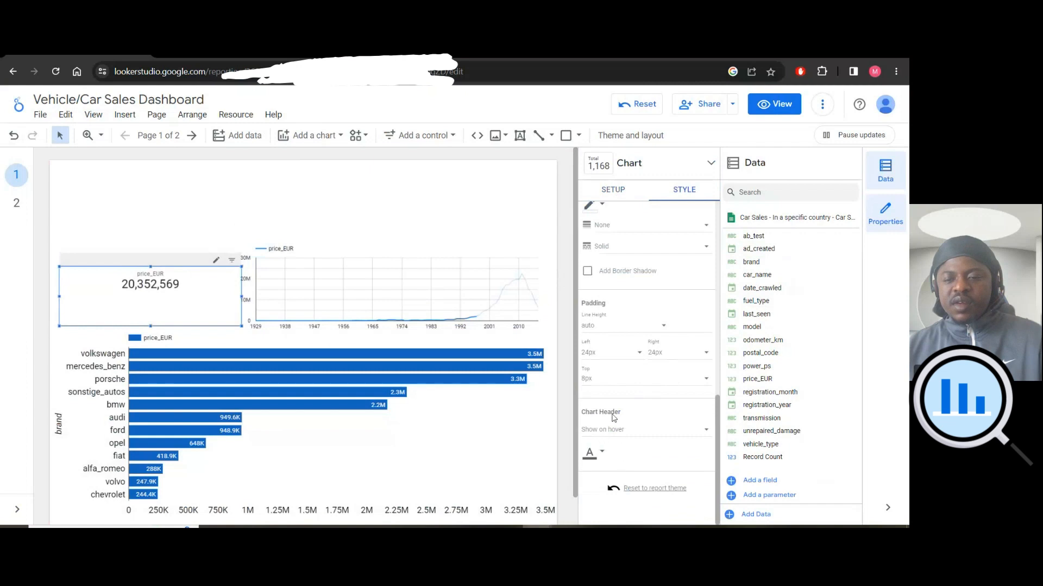
scroll(607, 340, up, 5)
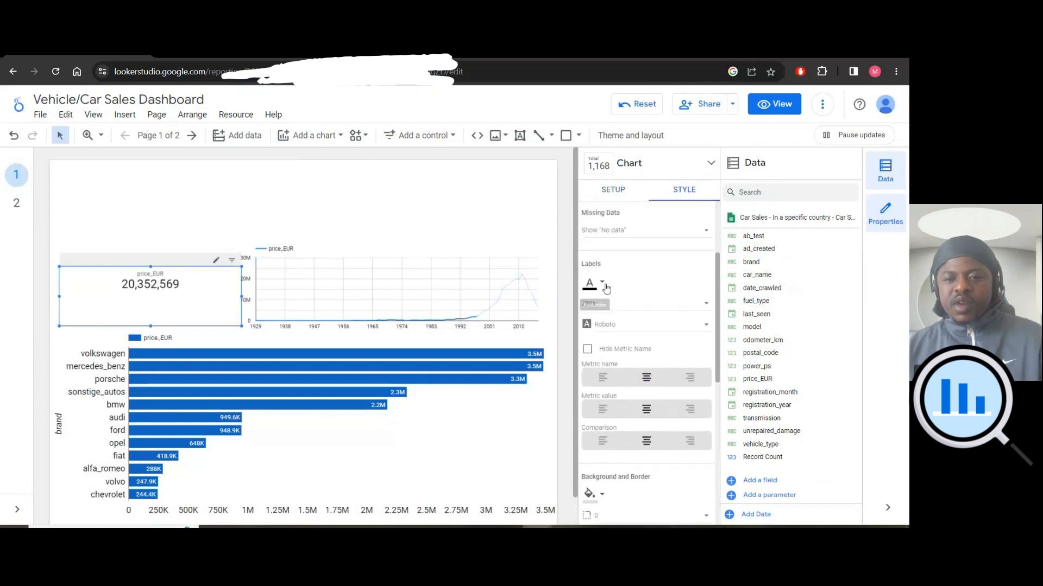
click(592, 283)
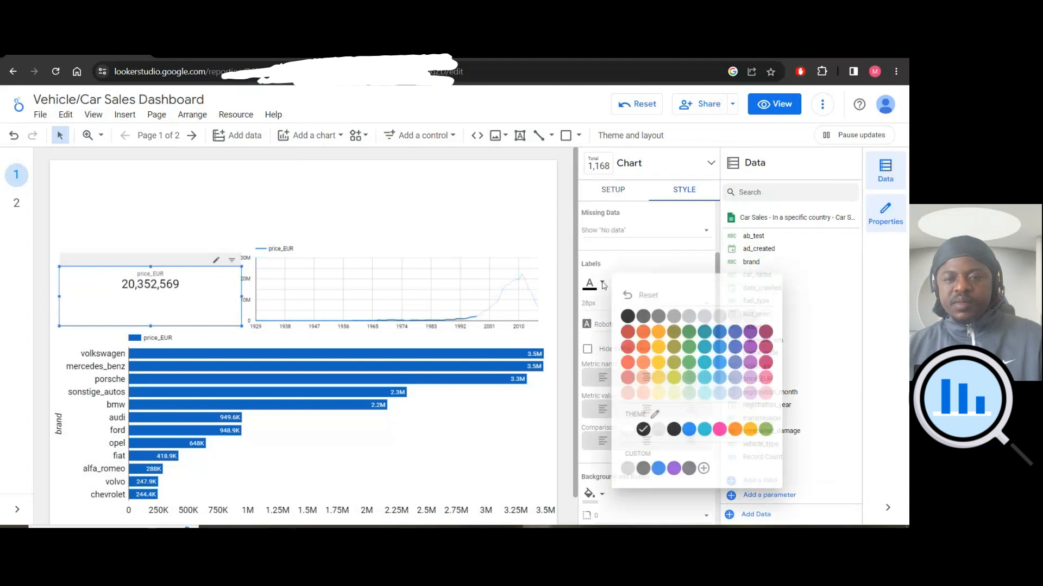
click(630, 322)
click(594, 282)
click(719, 333)
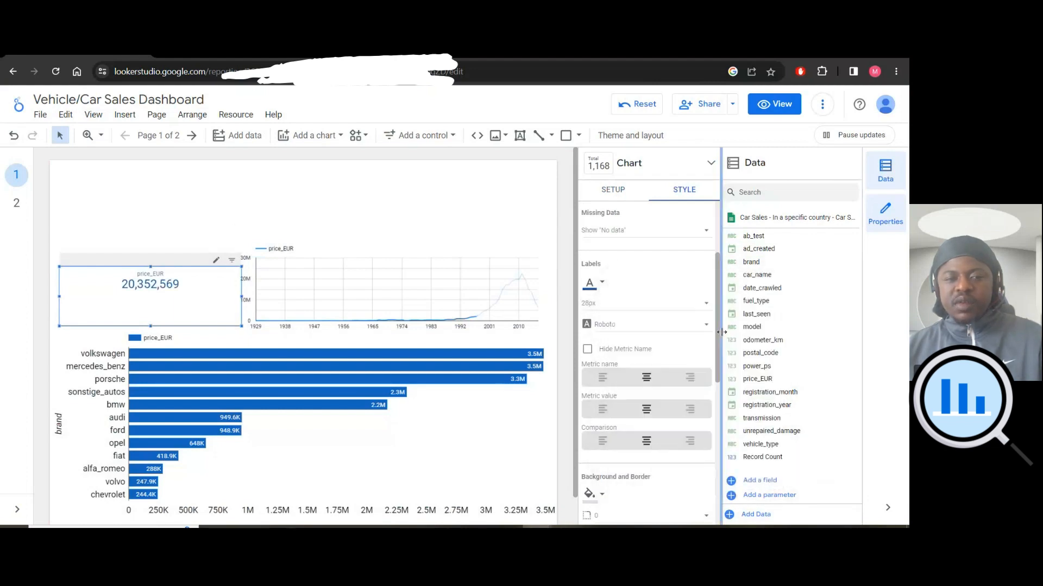
click(594, 283)
click(657, 347)
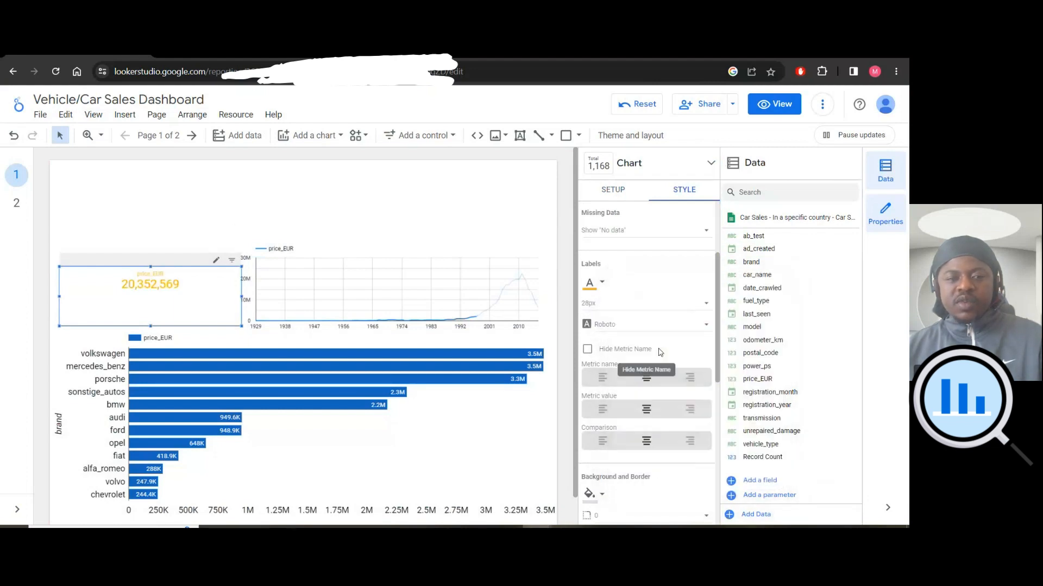
click(593, 283)
click(629, 363)
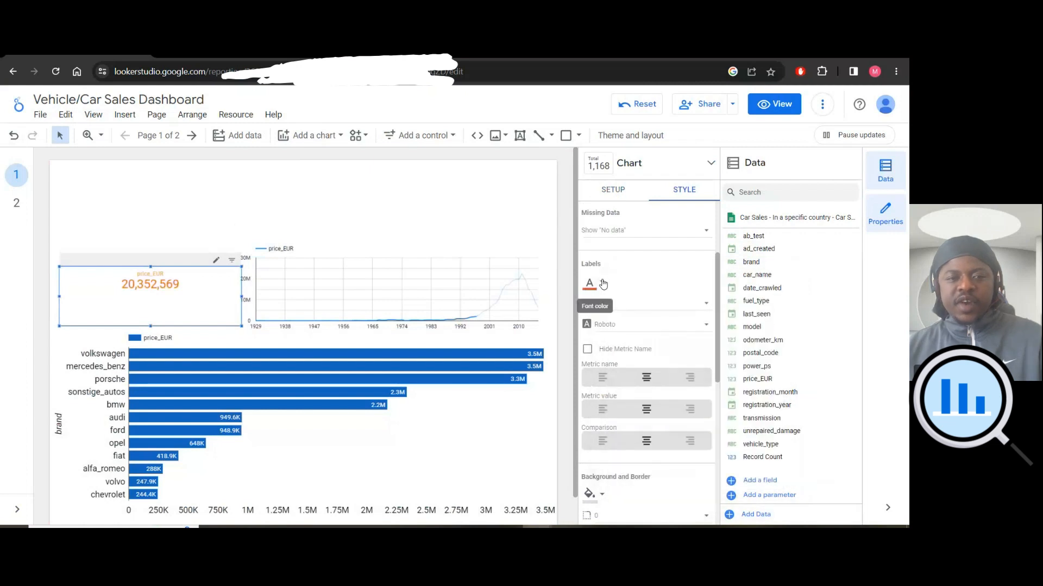
Set the font color of the scorecard's labels to black.
click(593, 282)
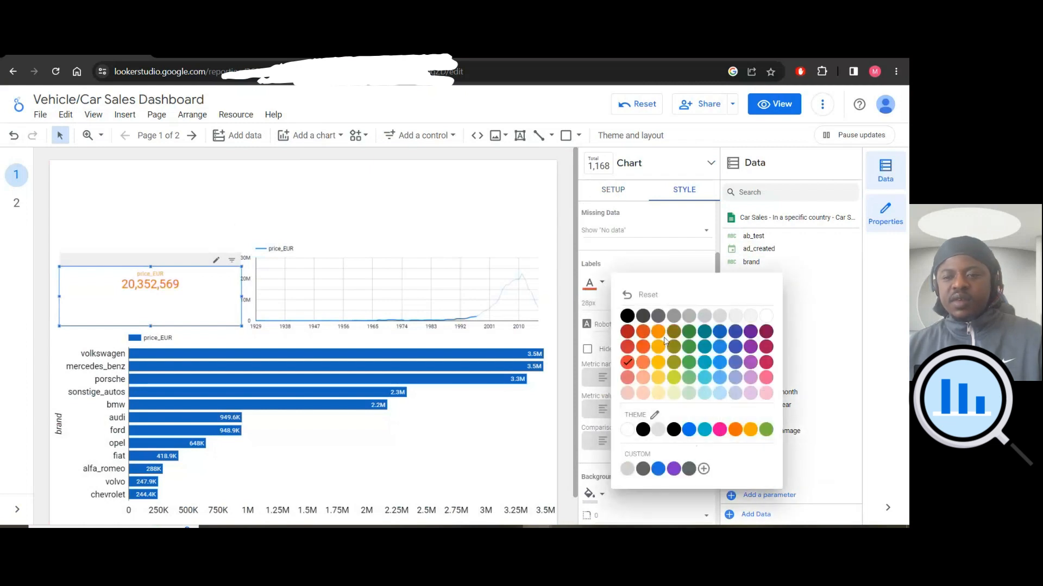
click(628, 317)
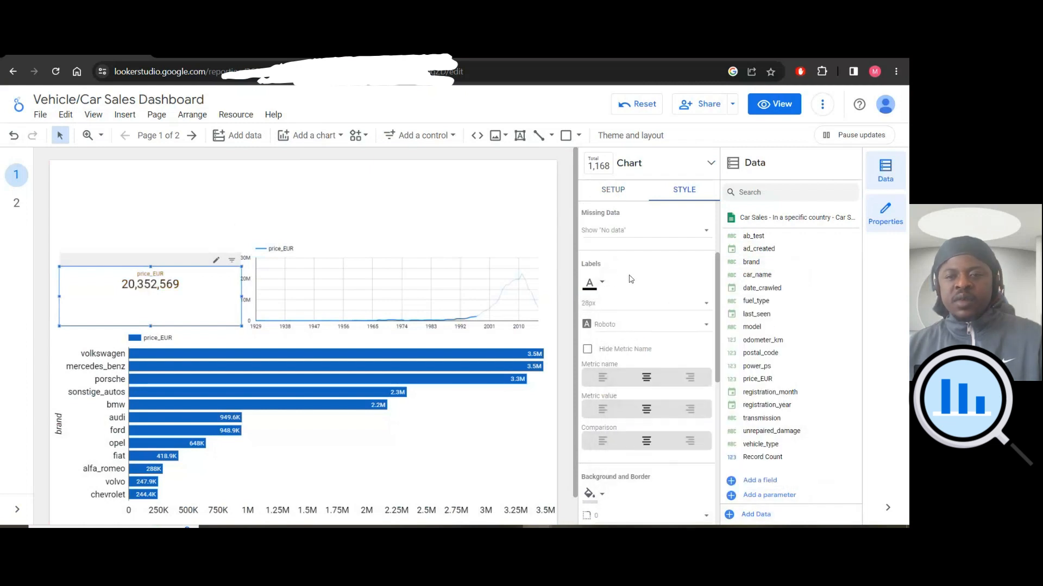
click(163, 212)
Move date_crawled from the time series chart's date range dimension to its main dimension, replacing the existing one.
click(426, 297)
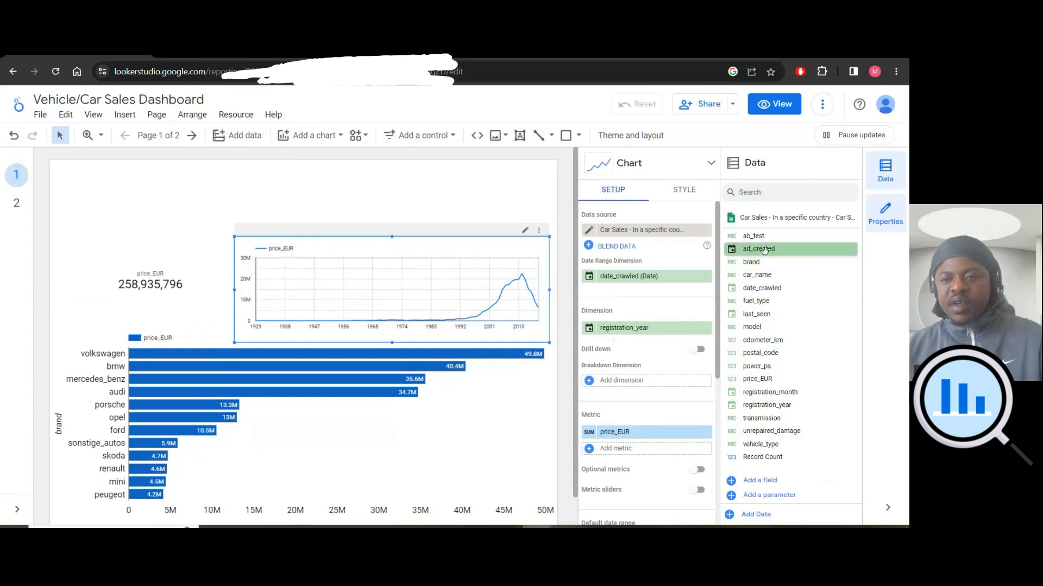
drag(630, 276, 647, 327)
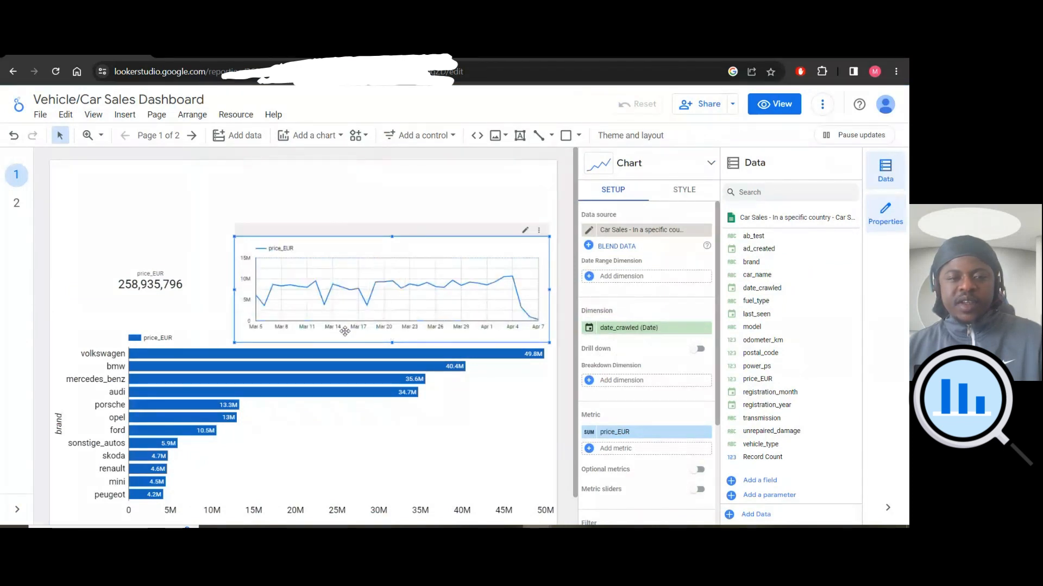
click(484, 195)
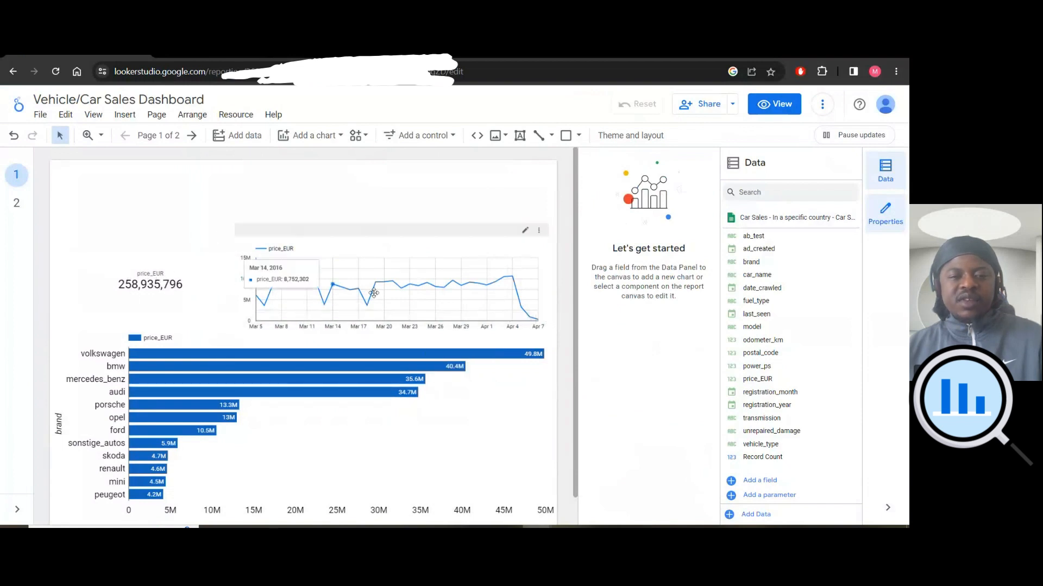
Try to narrow the bar chart from its left edge, and undo the resize.
click(317, 136)
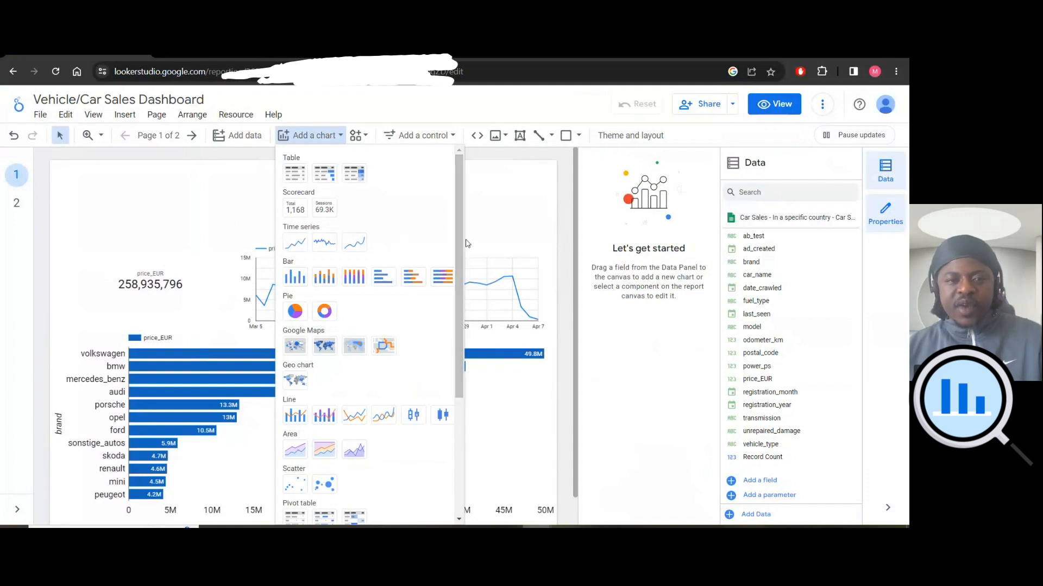
click(237, 398)
drag(58, 426, 270, 429)
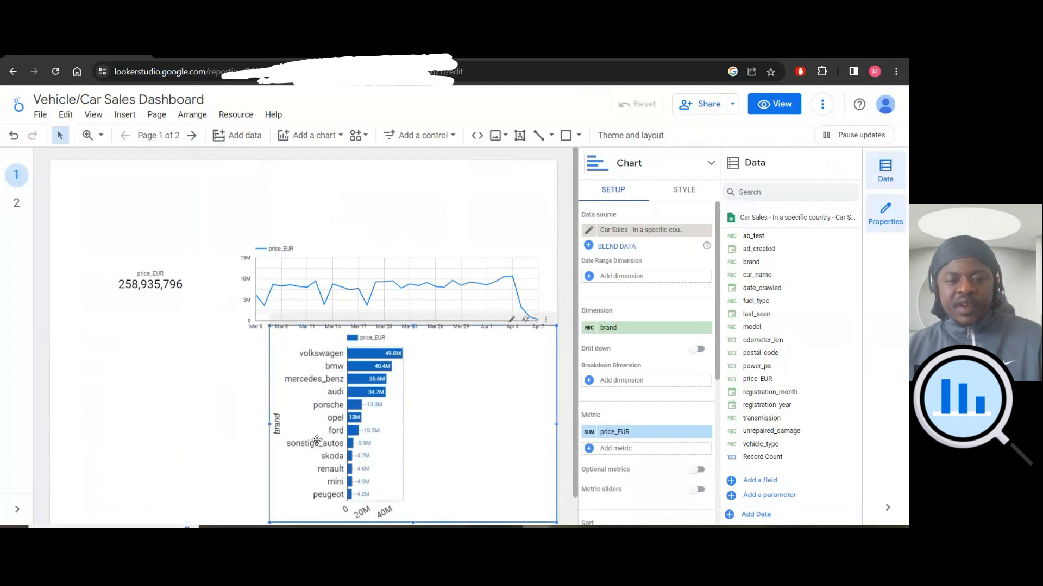
key(ctrl+z)
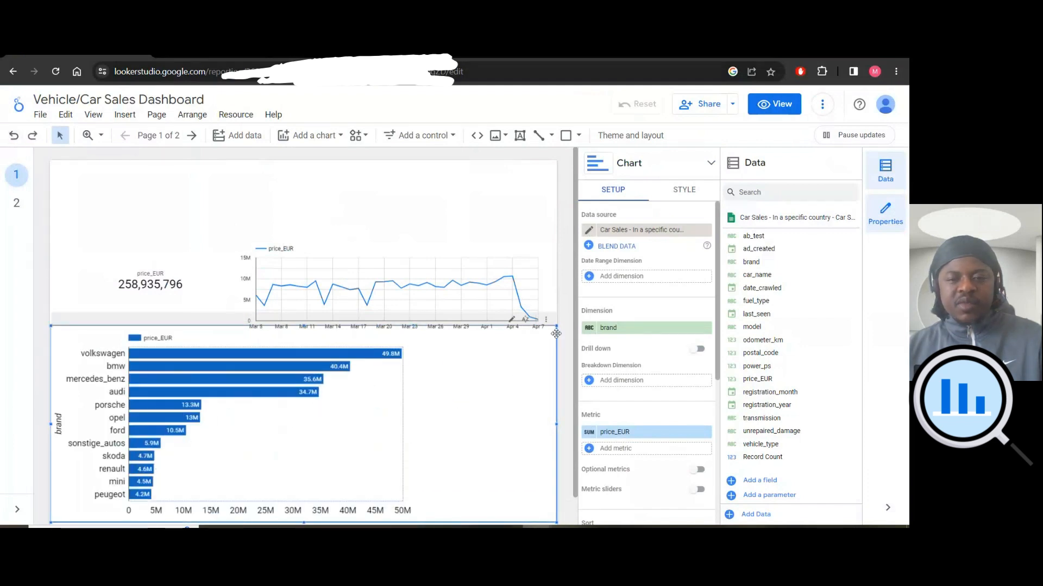
Shift the bar chart slightly down and the time series chart to the page's right edge, with the scorecard moved above it.
scroll(475, 326, down, 1)
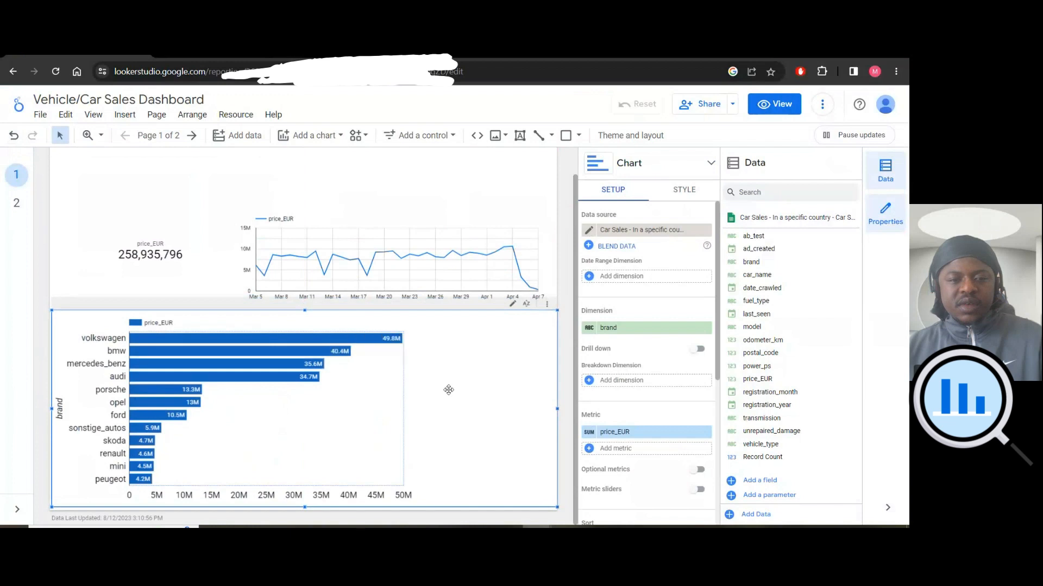
scroll(432, 299, up, 1)
drag(151, 282, 448, 182)
drag(375, 264, 383, 265)
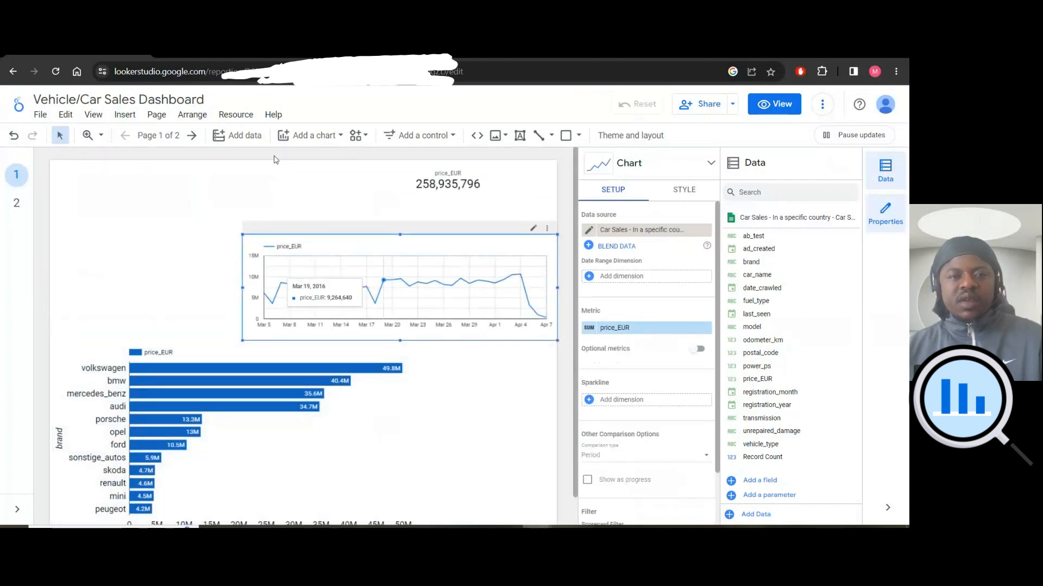
Try a bubble map in the page's upper left with postal_code as location and no date range dimension, and delete it.
click(339, 138)
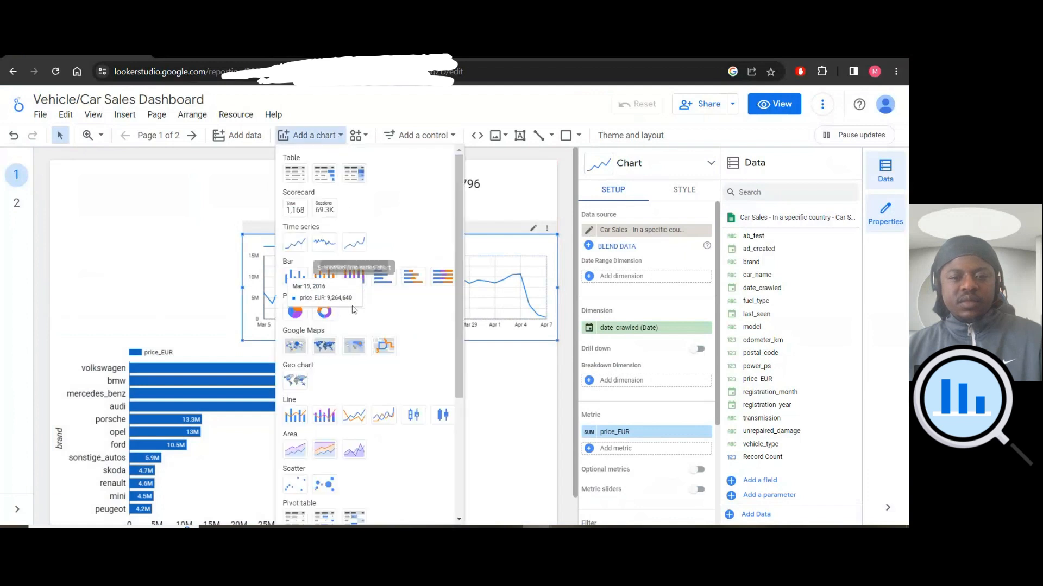
click(293, 349)
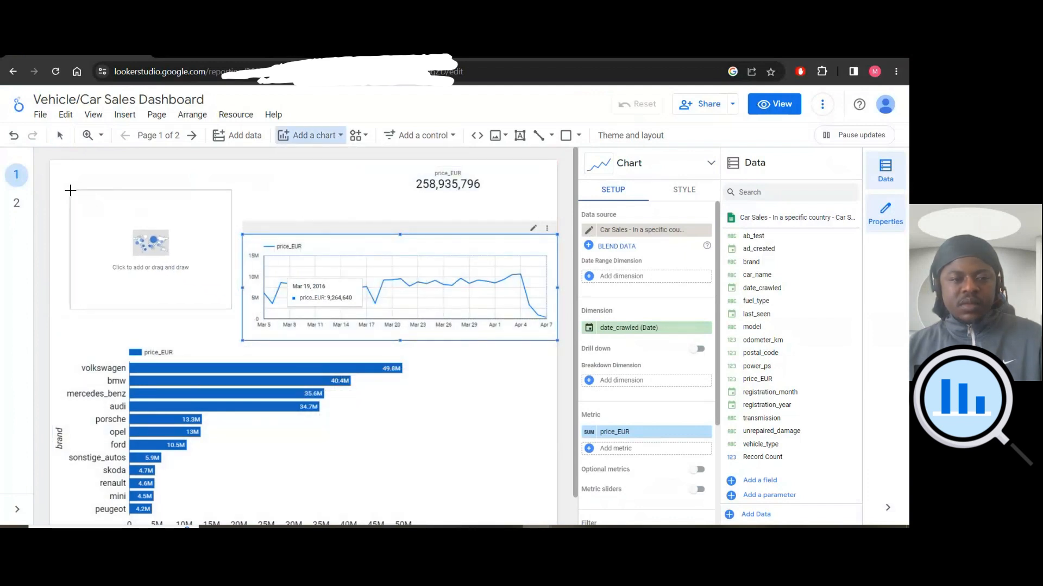
click(70, 190)
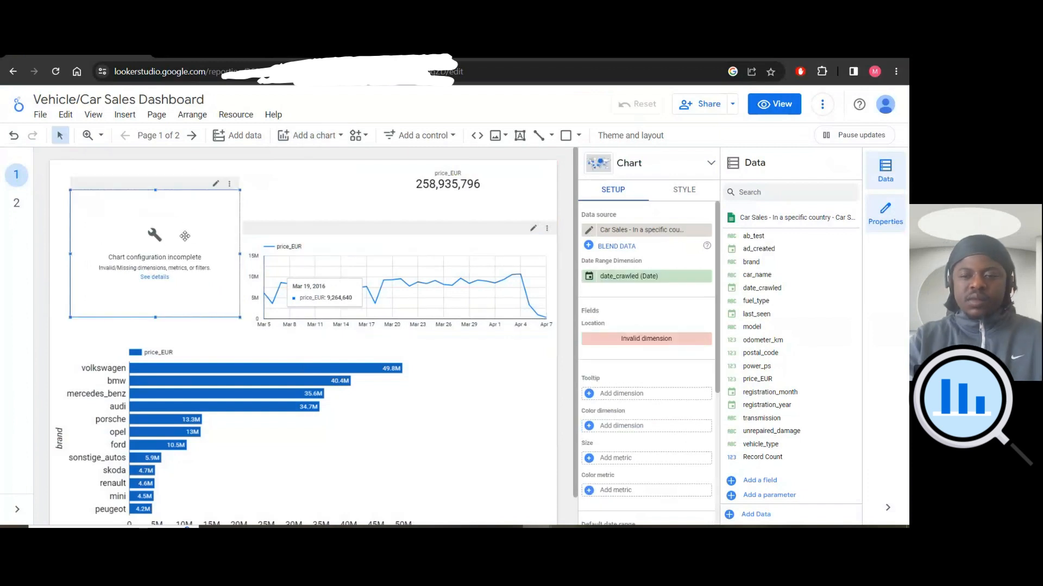
drag(803, 353, 646, 339)
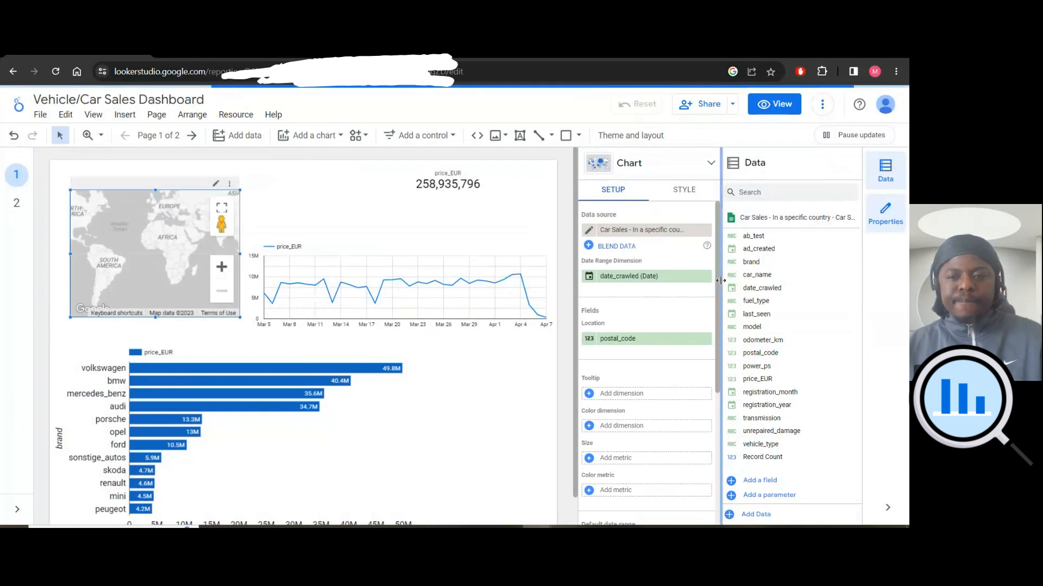
click(704, 278)
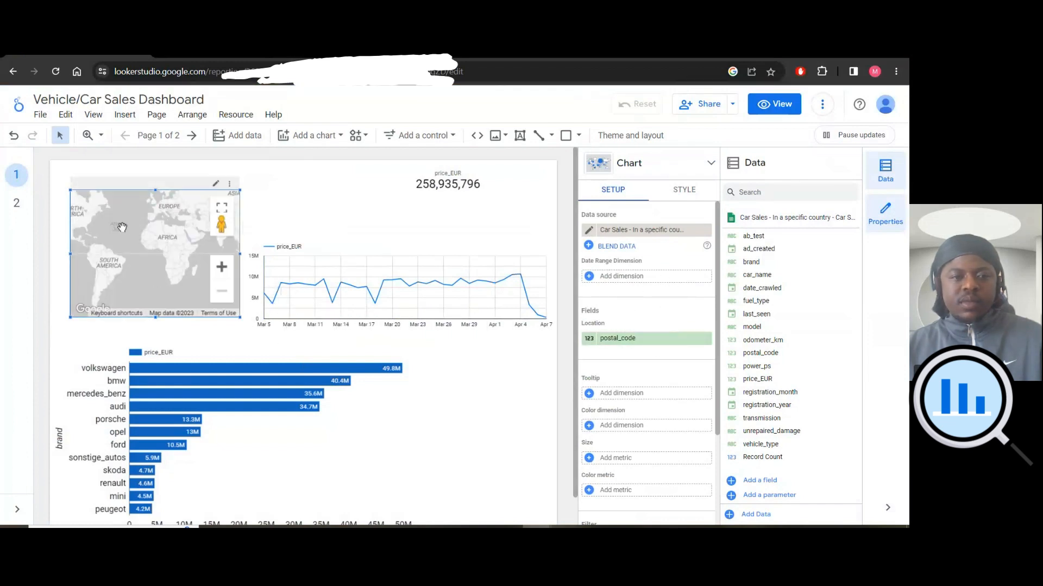
drag(122, 227, 140, 270)
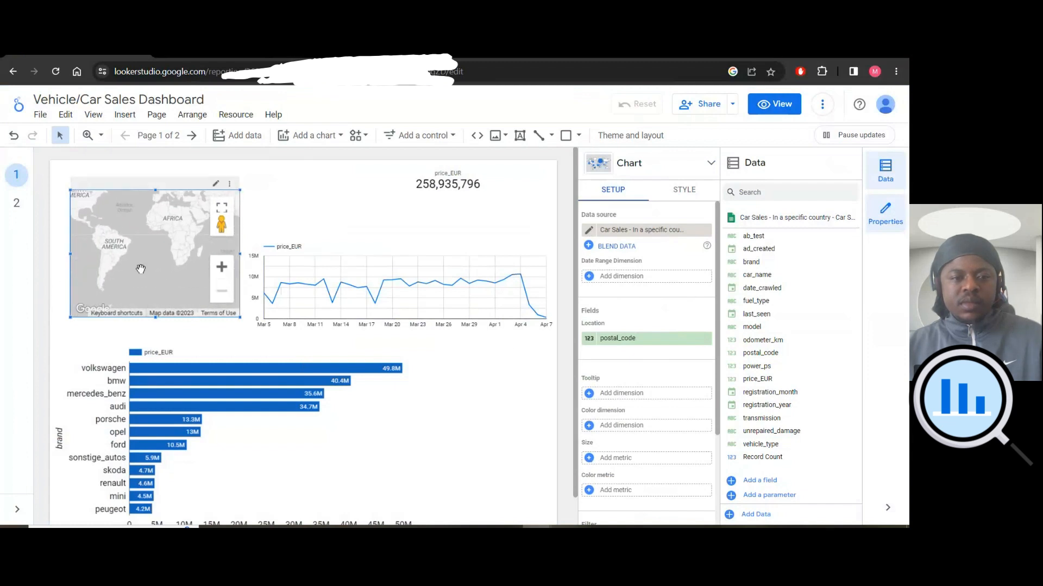
key(Delete)
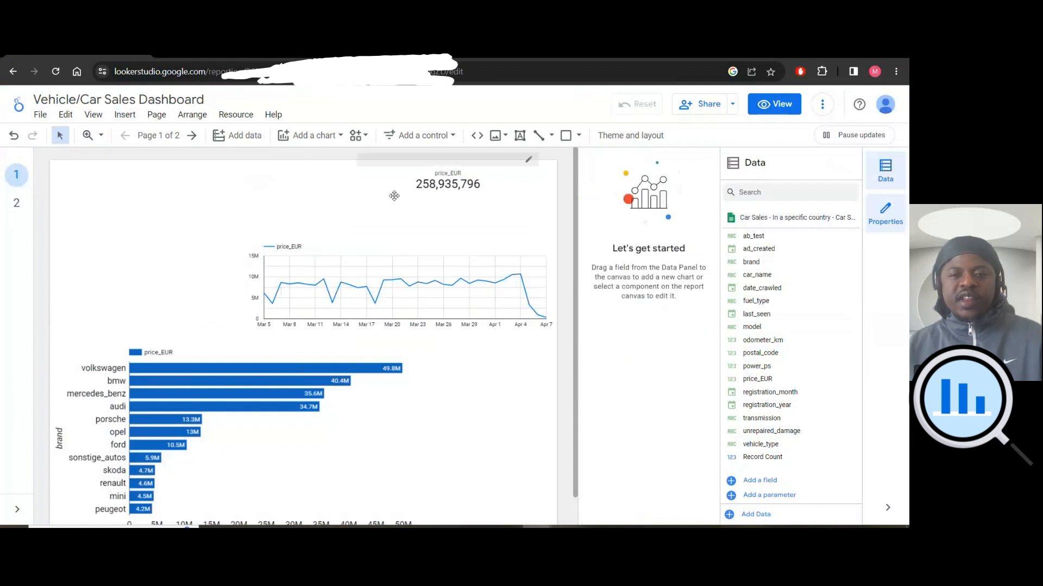
Try a filled map in the page's upper left with postal_code as location, clear its fields, and delete the chart.
click(311, 136)
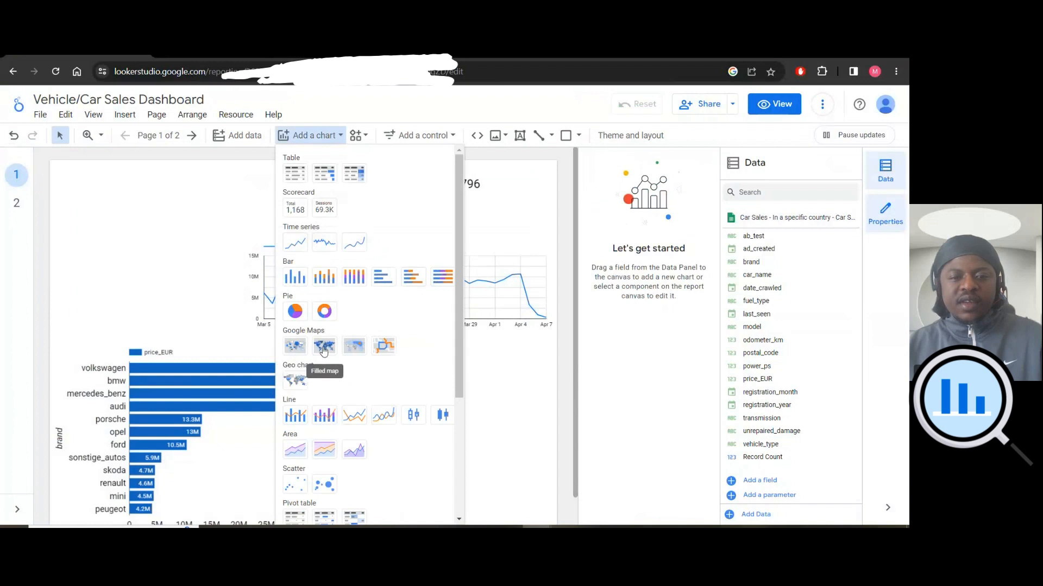
click(325, 348)
click(169, 232)
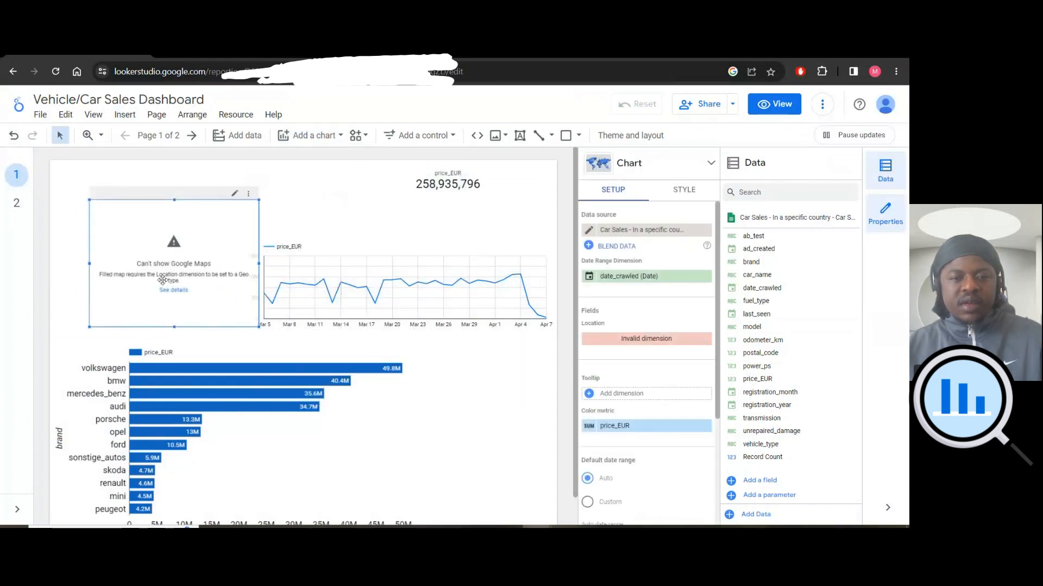
click(707, 275)
drag(760, 445, 647, 338)
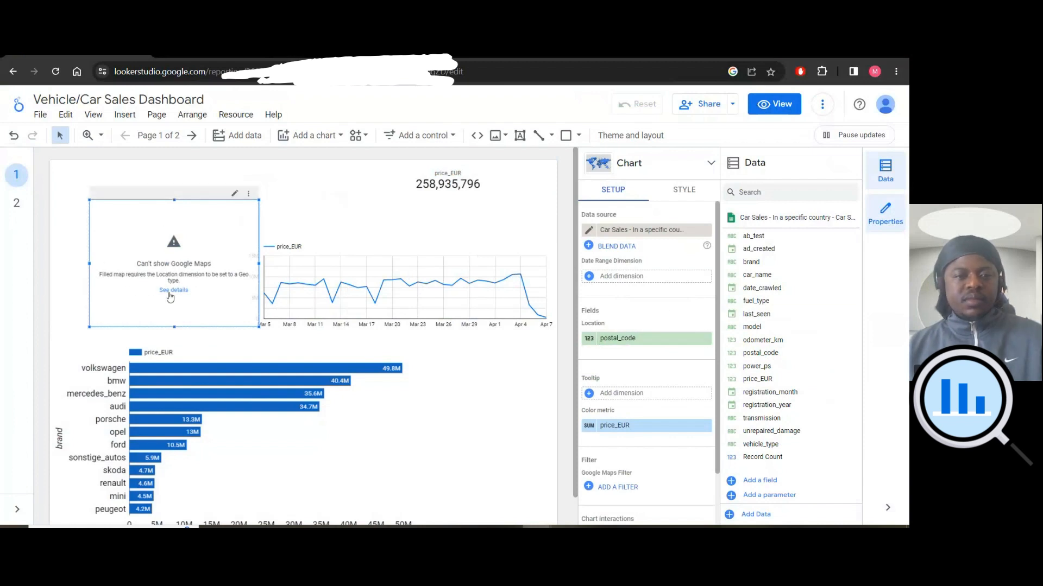
click(704, 426)
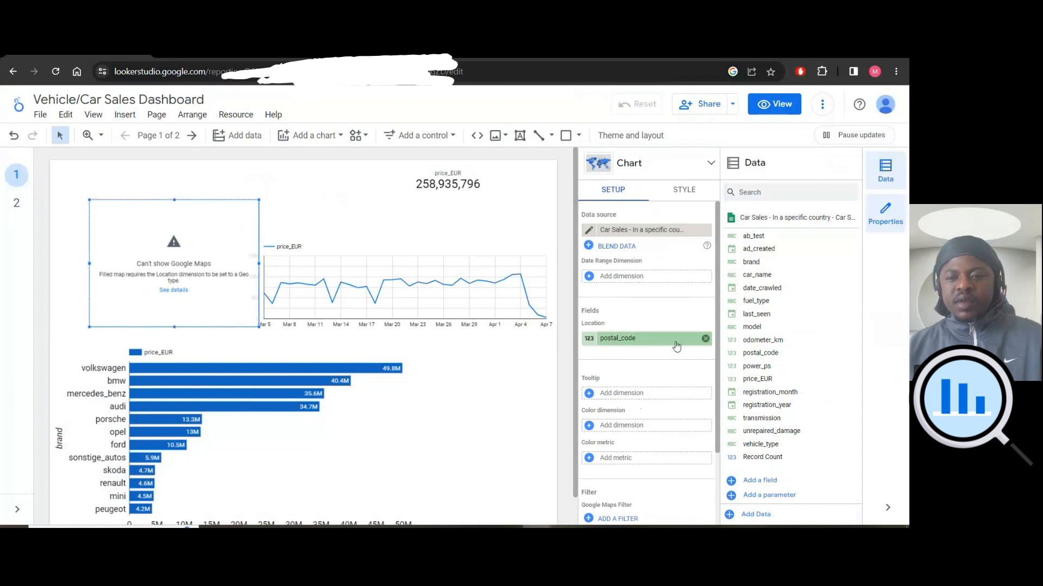
click(705, 338)
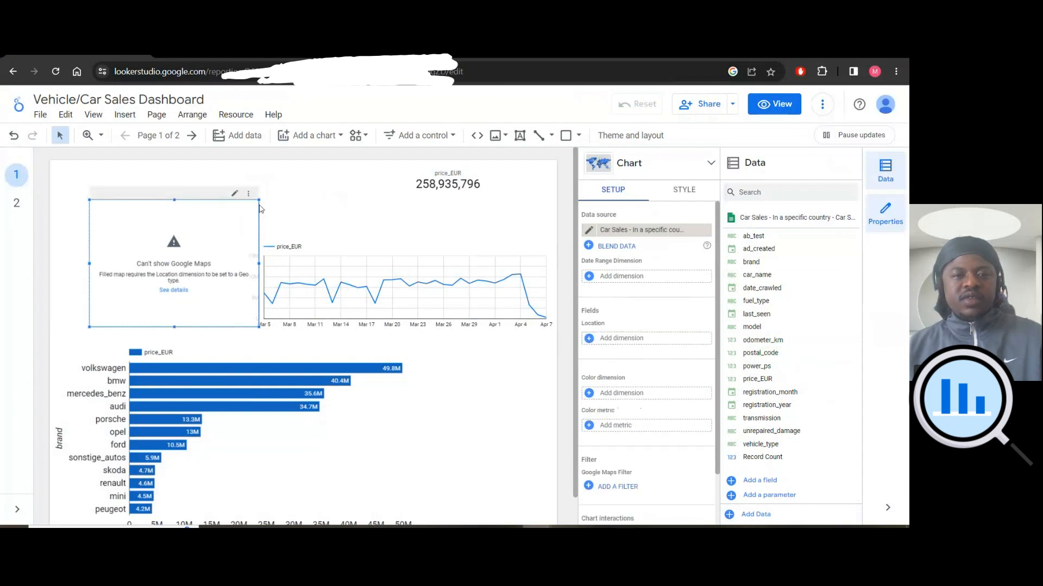
key(Delete)
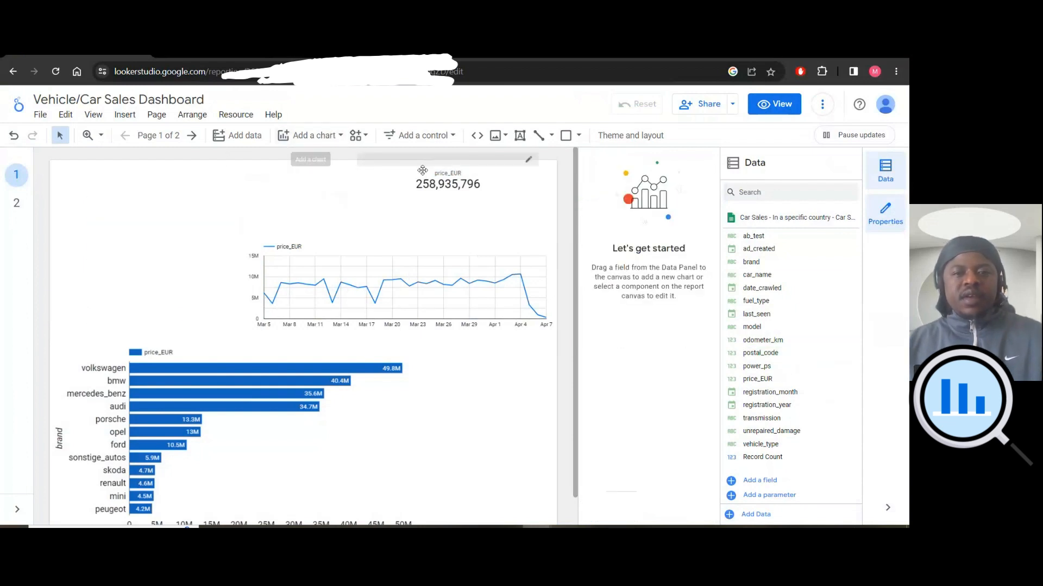
Move the scorecard back beside the time series chart above the bar chart, and undo a slight rightward shift of the bar chart.
drag(463, 186, 163, 284)
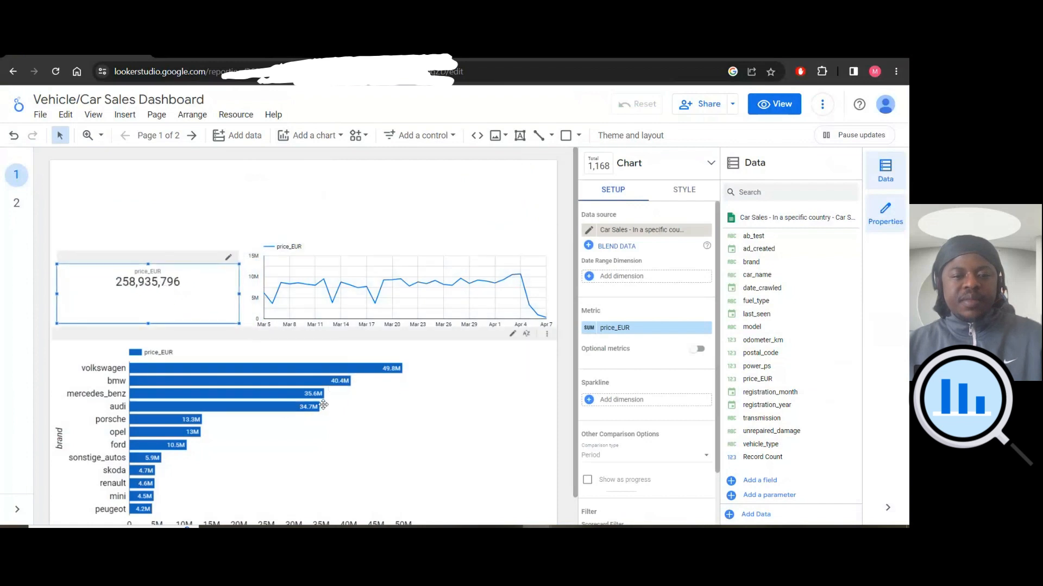
click(427, 422)
drag(399, 430, 416, 432)
click(14, 136)
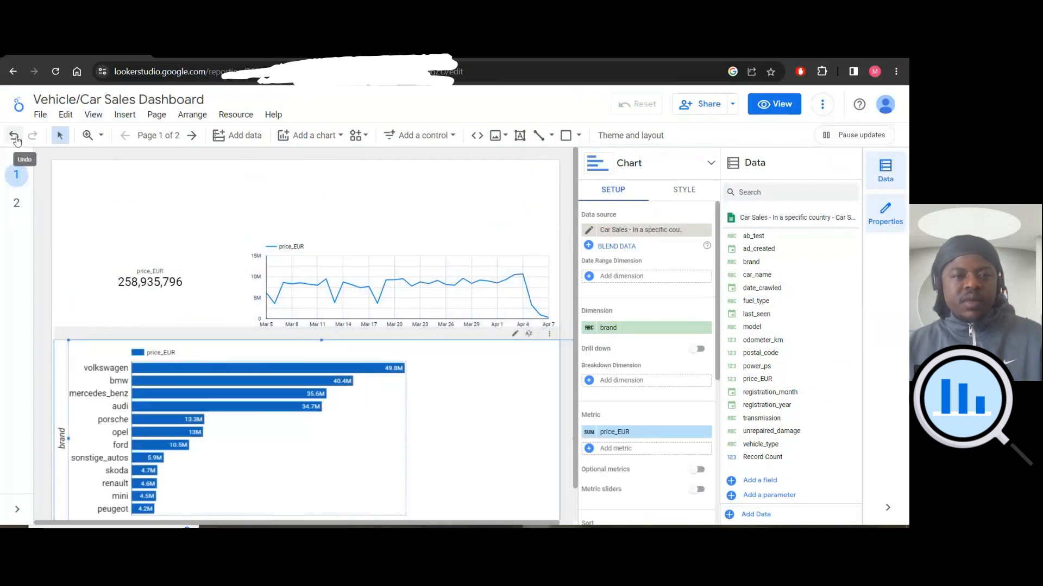
Review the available chart types, the bar chart's setup options and the list of controls.
click(329, 136)
scroll(461, 216, down, 2)
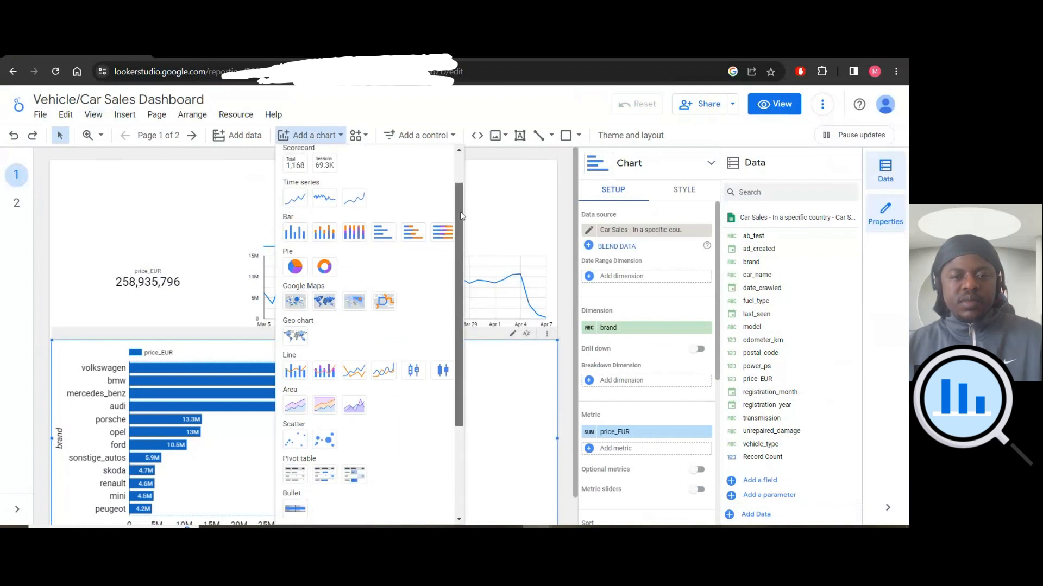
scroll(461, 216, down, 1)
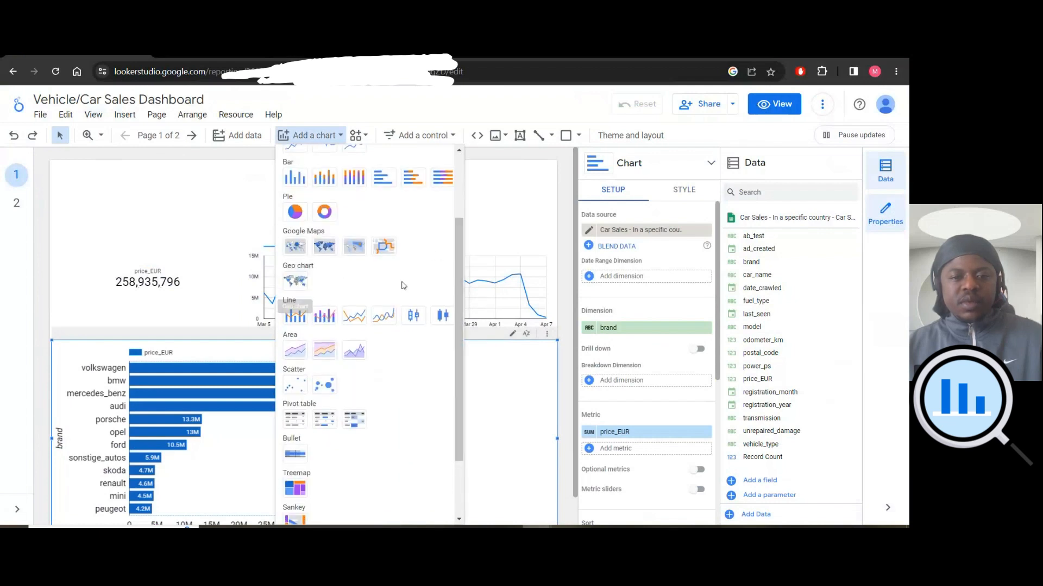
drag(460, 264, 466, 181)
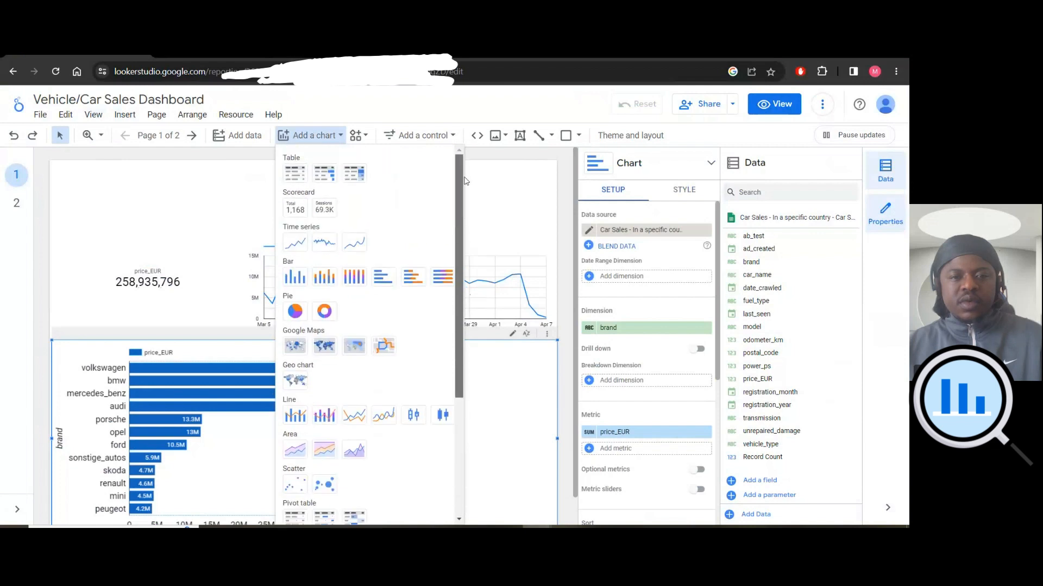
click(548, 180)
click(710, 163)
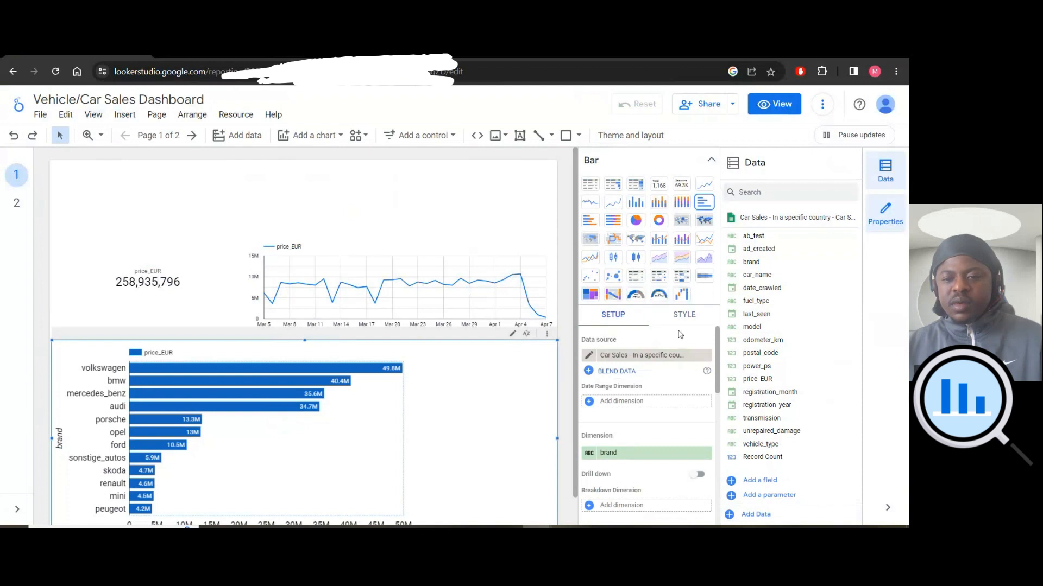
scroll(678, 334, down, 10)
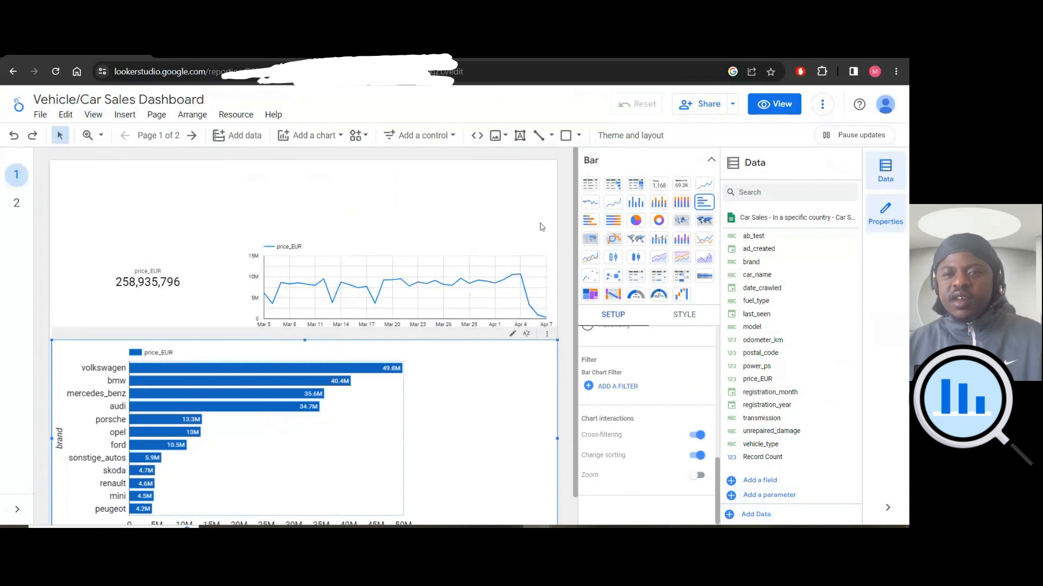
click(449, 137)
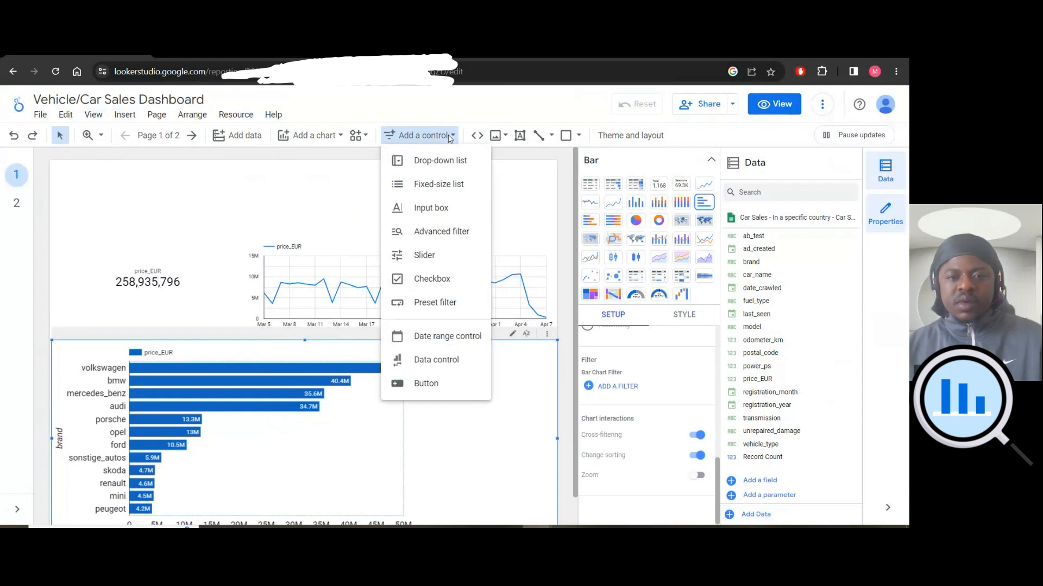
click(345, 111)
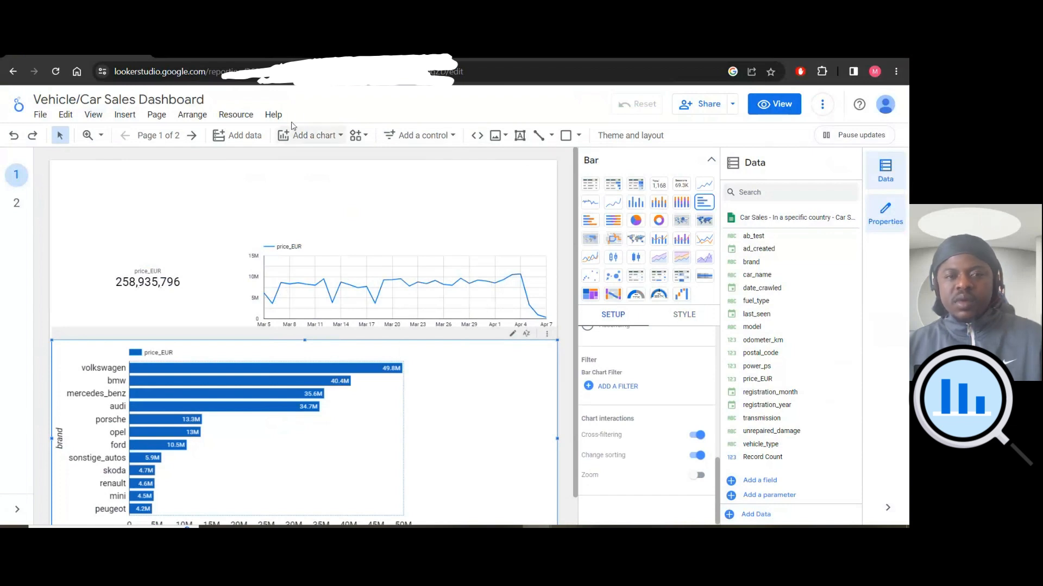
click(312, 135)
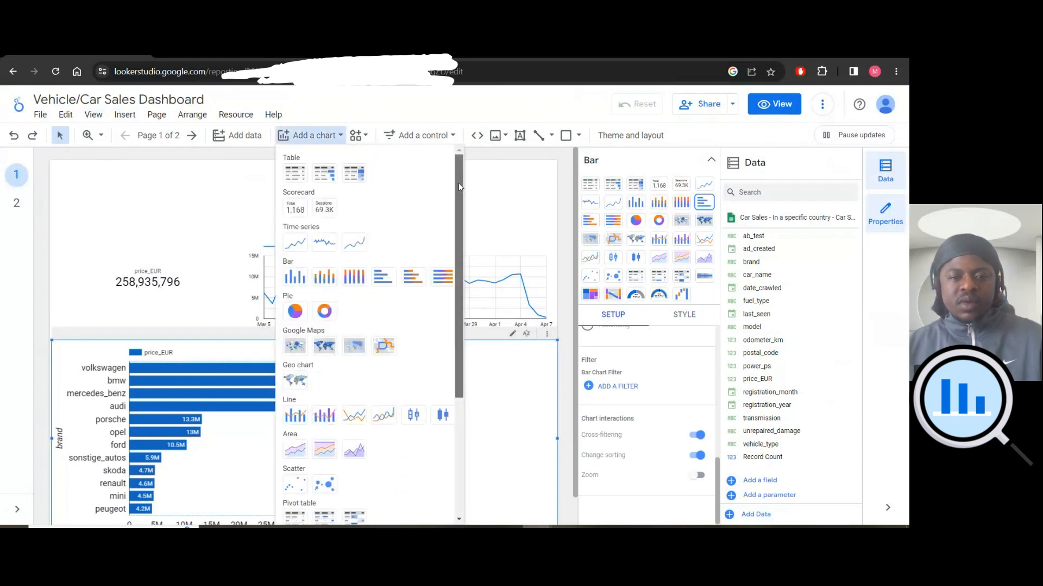
drag(458, 183, 458, 279)
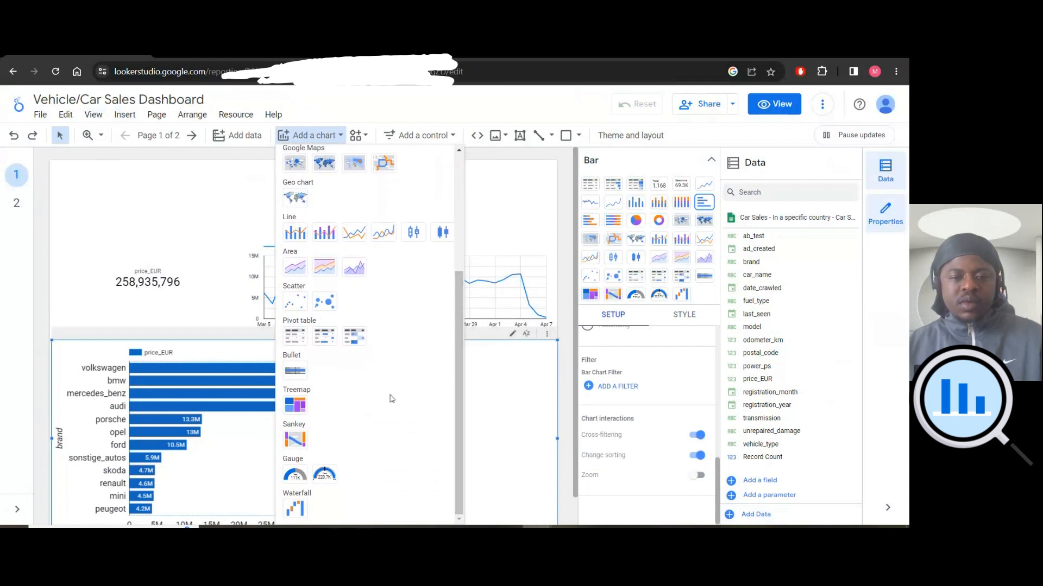
scroll(338, 280, up, 3)
click(569, 157)
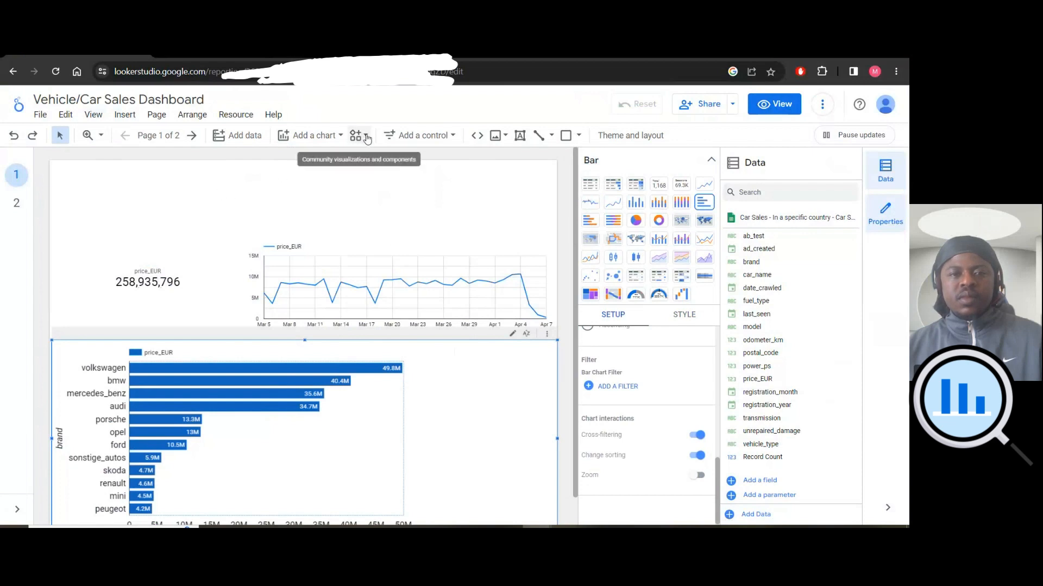
Try a button above the charts with brand as its filter control field, switch its action type to Navigation, and delete the button.
click(454, 136)
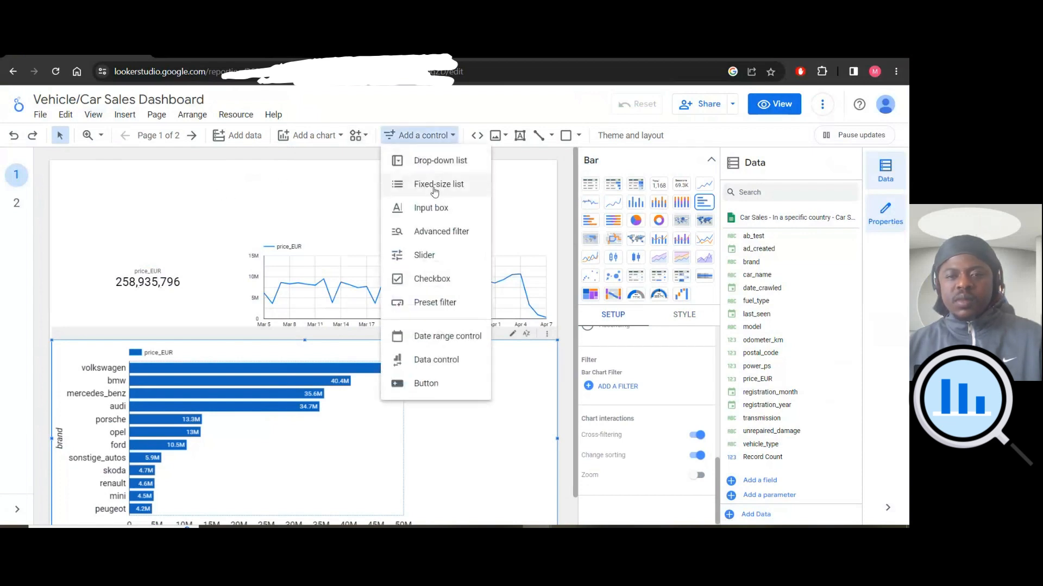
click(419, 302)
click(191, 198)
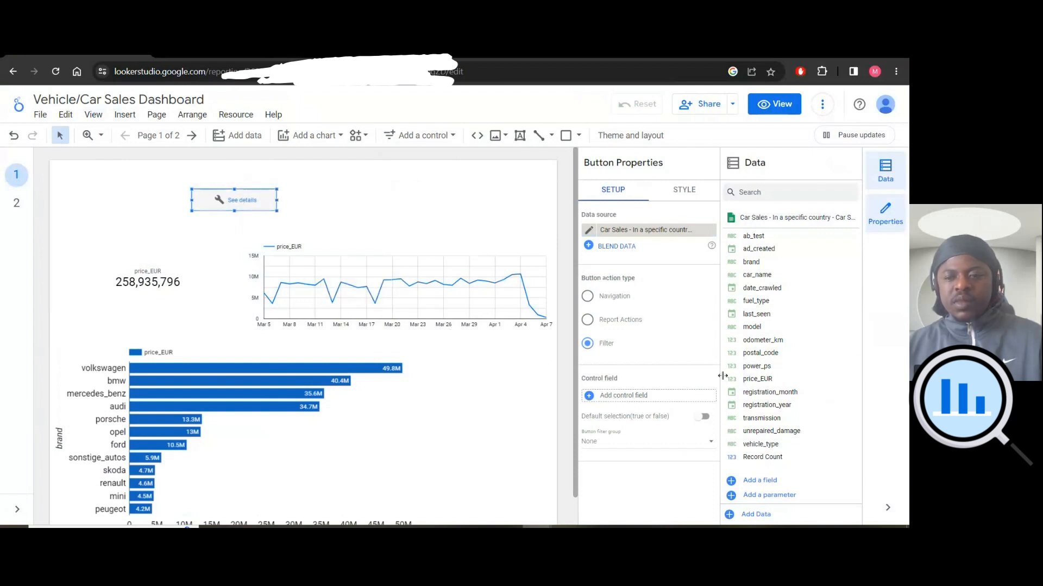
drag(751, 261, 628, 397)
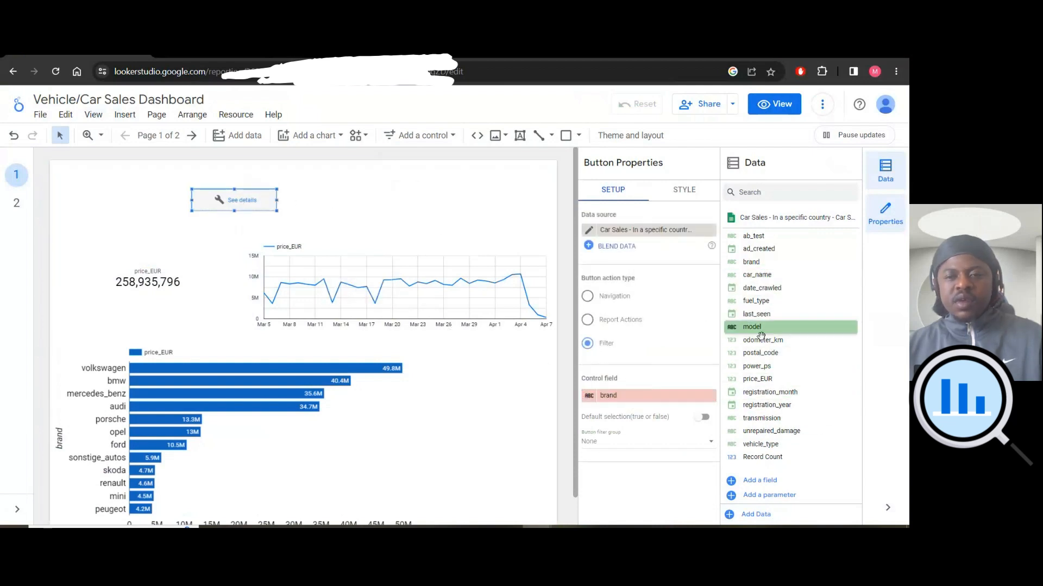
click(587, 297)
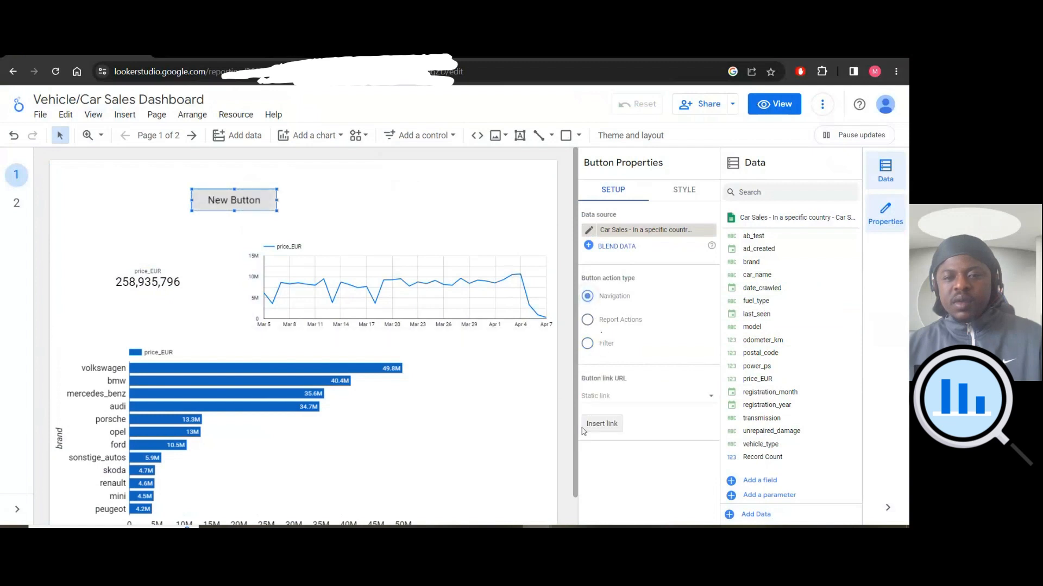
mouse_move(244, 191)
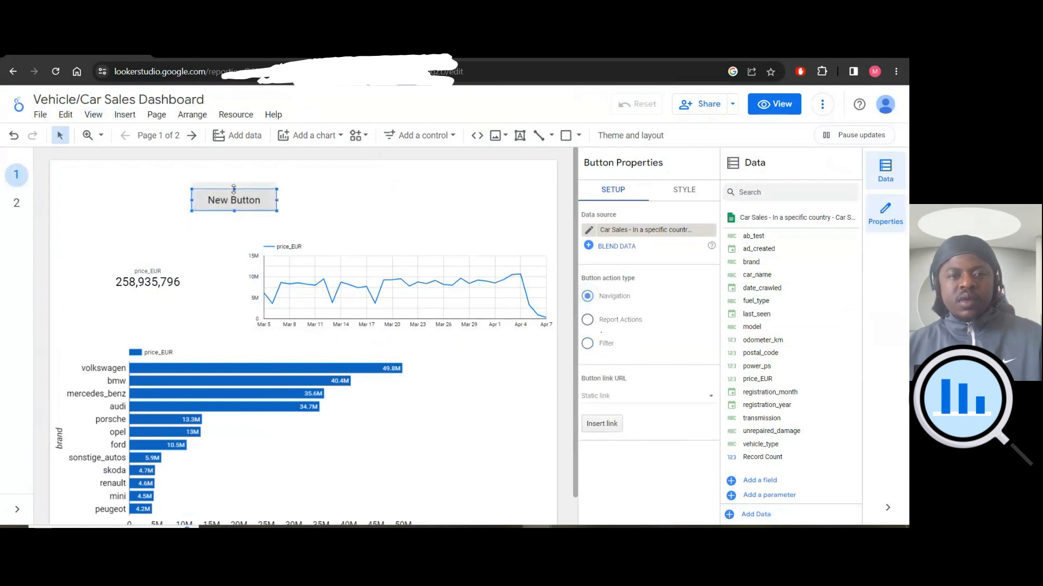
key(Delete)
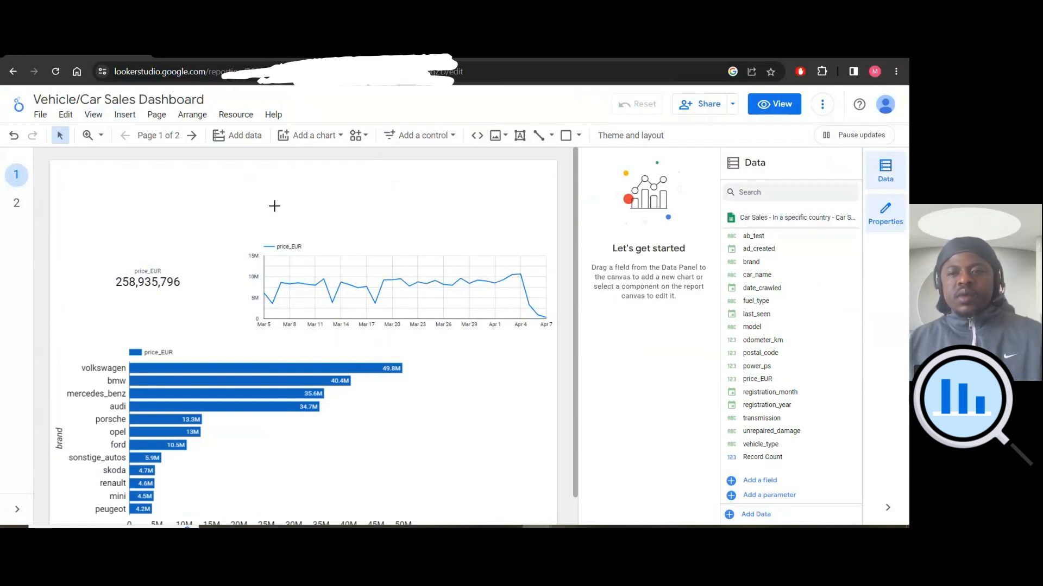
Move the scorecard, time series chart and bar chart together upward on the page.
click(894, 219)
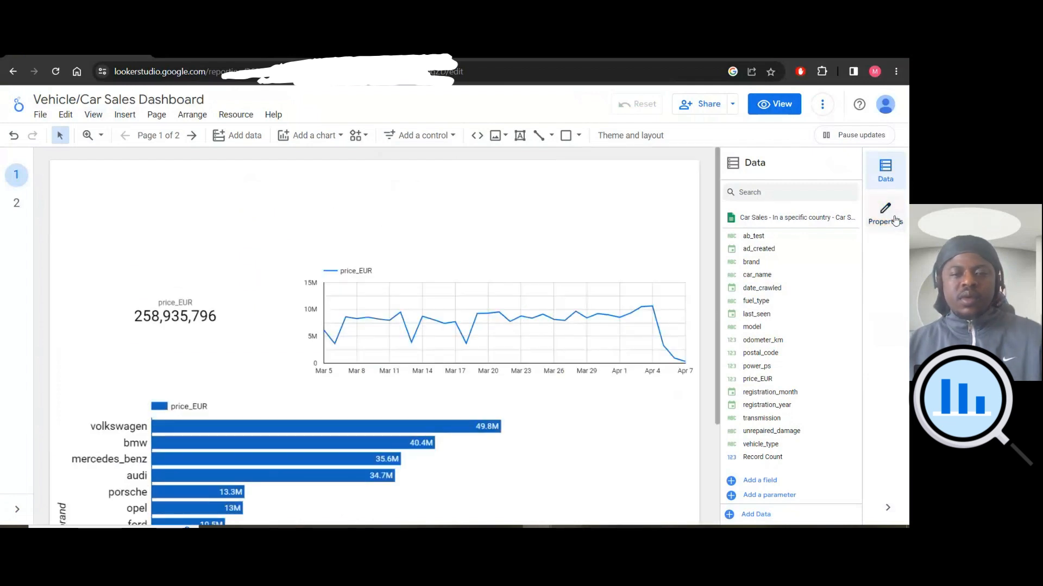
click(895, 219)
click(395, 284)
shift+click(175, 281)
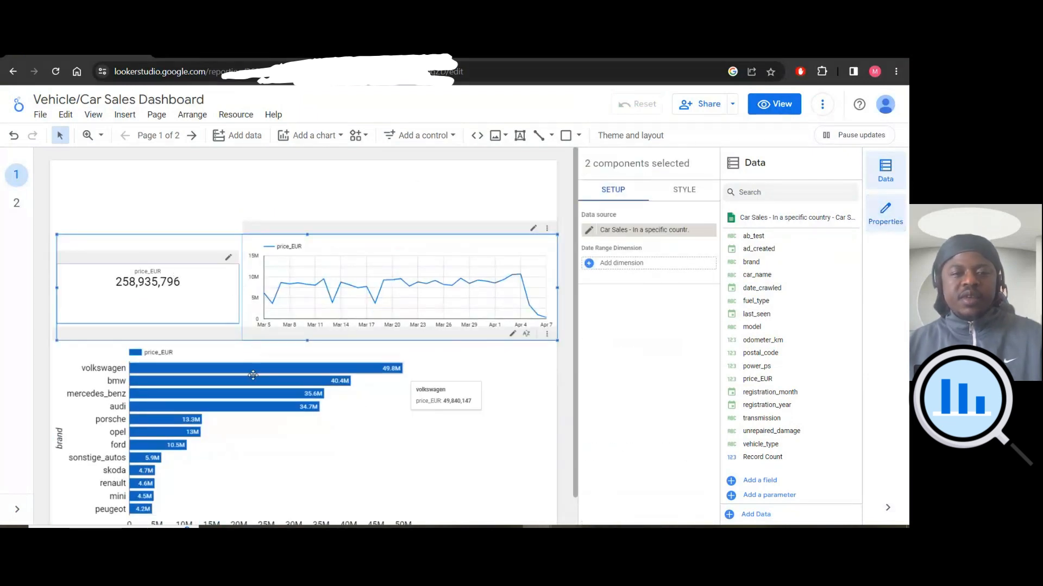
shift+click(253, 375)
drag(356, 419, 422, 379)
click(208, 174)
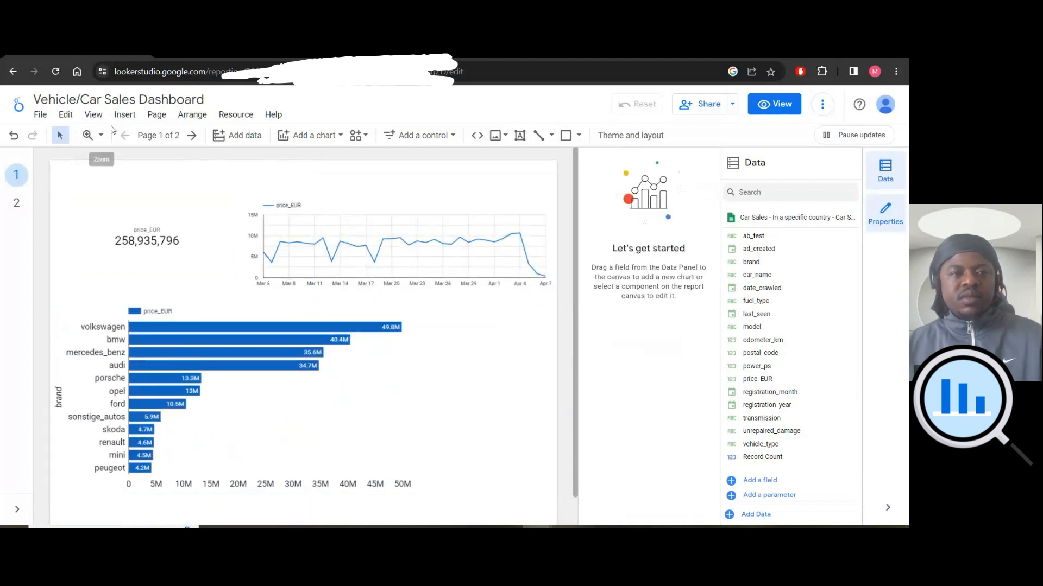
Look through the insertable components, the arrangement options and the image sources.
click(126, 115)
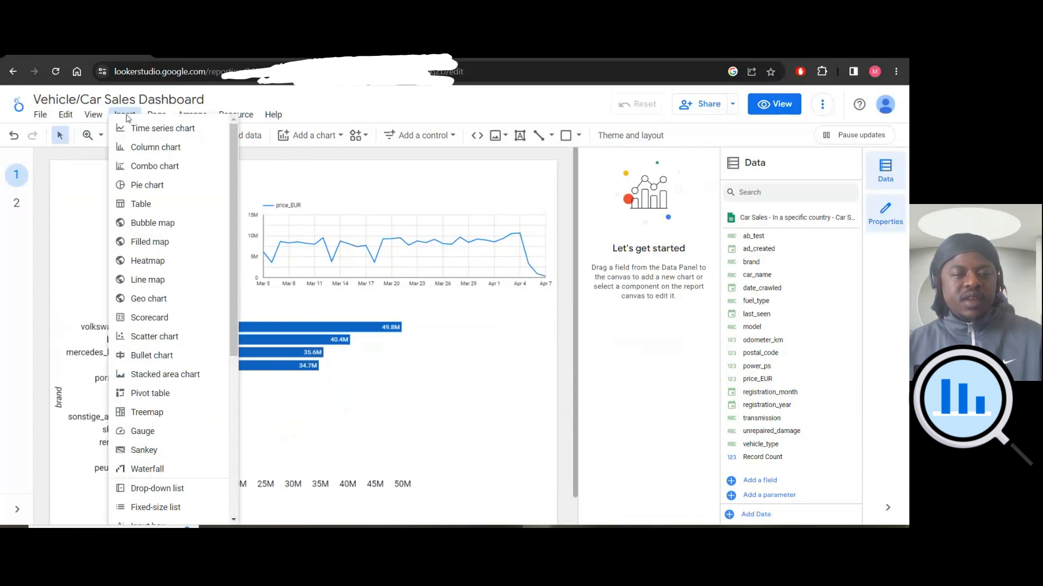
scroll(179, 461, down, 2)
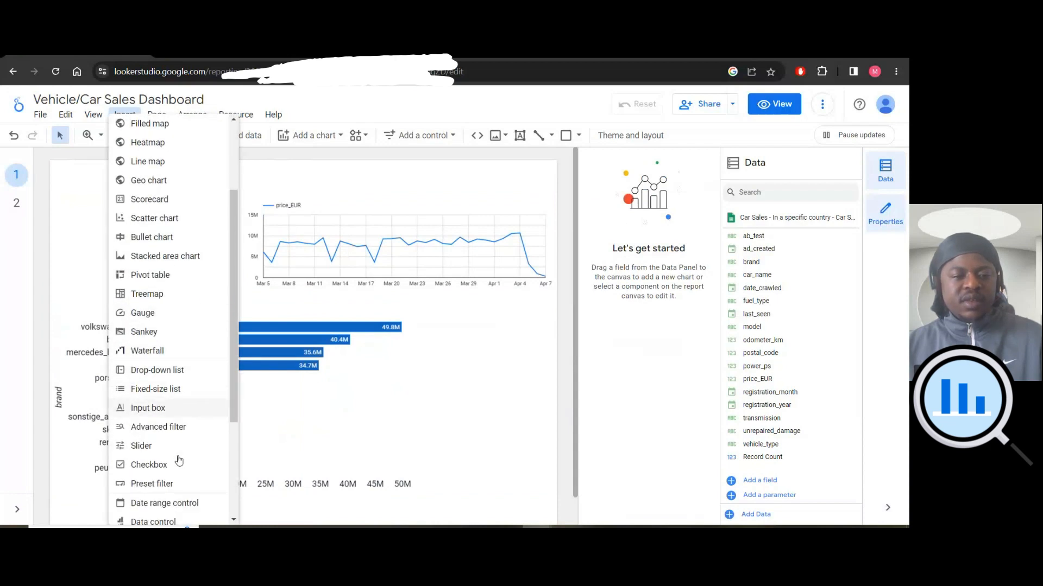
scroll(151, 455, down, 1)
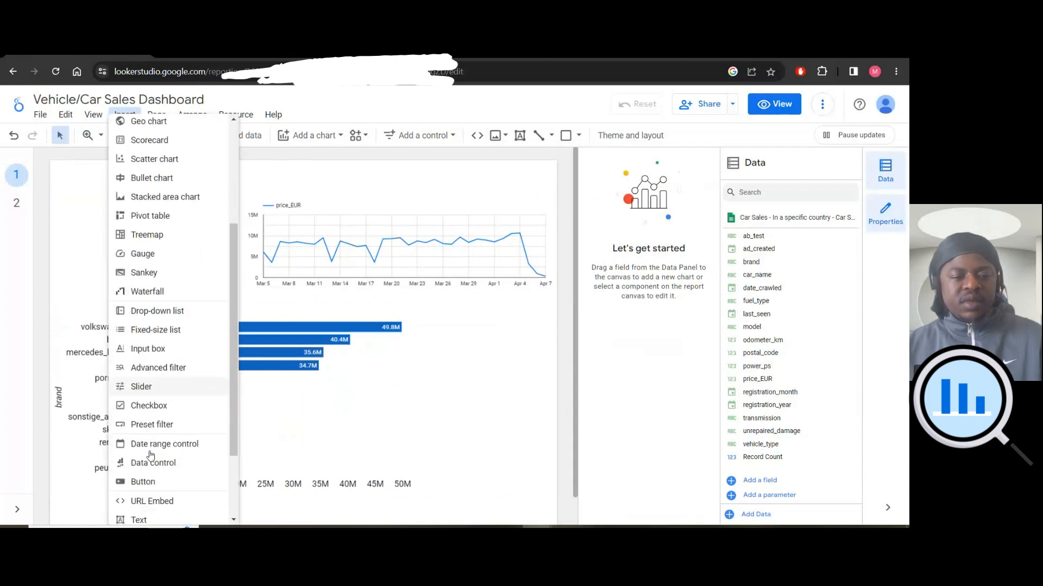
scroll(151, 455, down, 2)
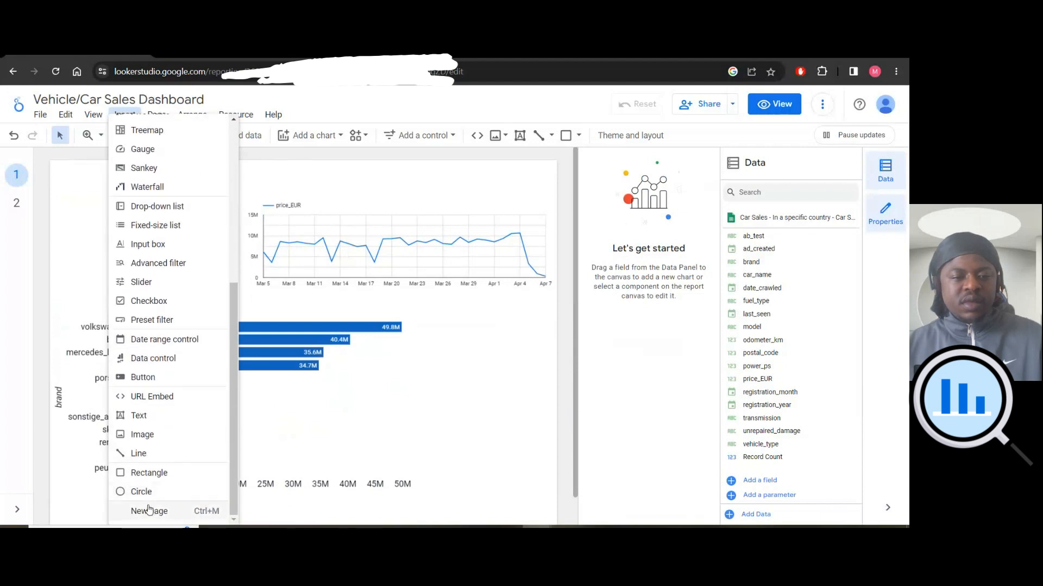
scroll(150, 375, up, 5)
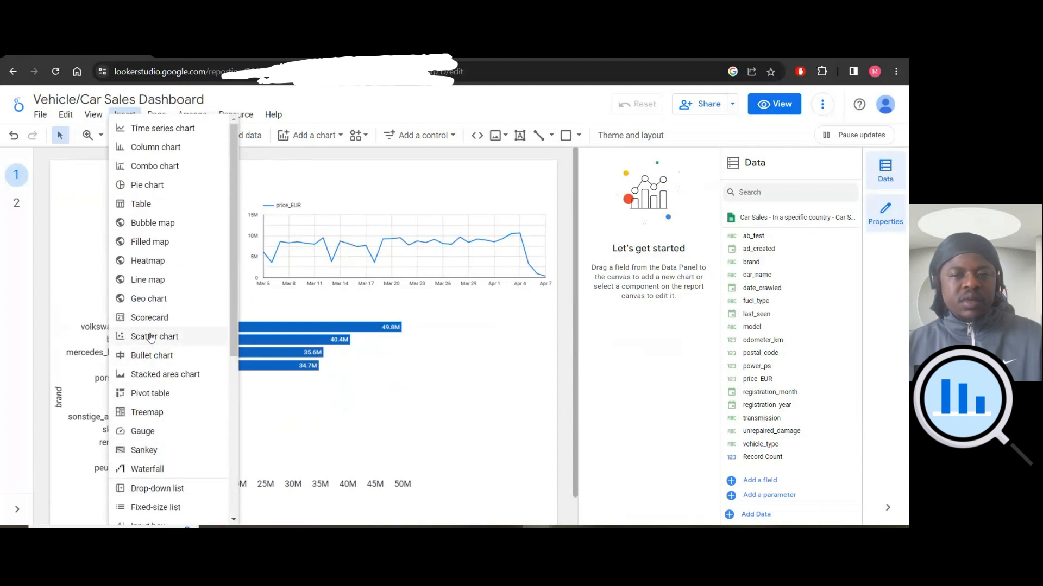
click(63, 167)
click(190, 116)
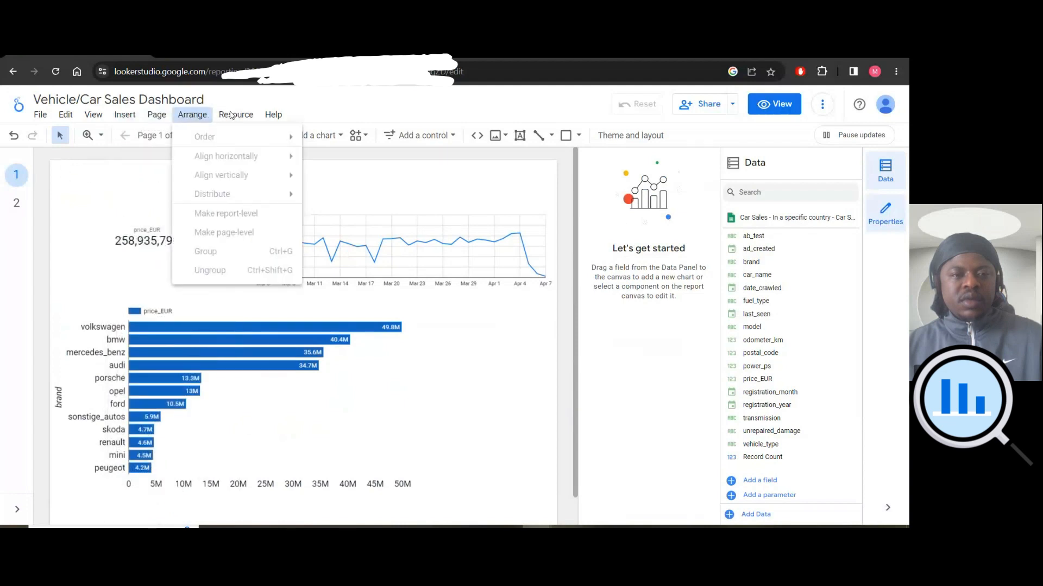
key(Escape)
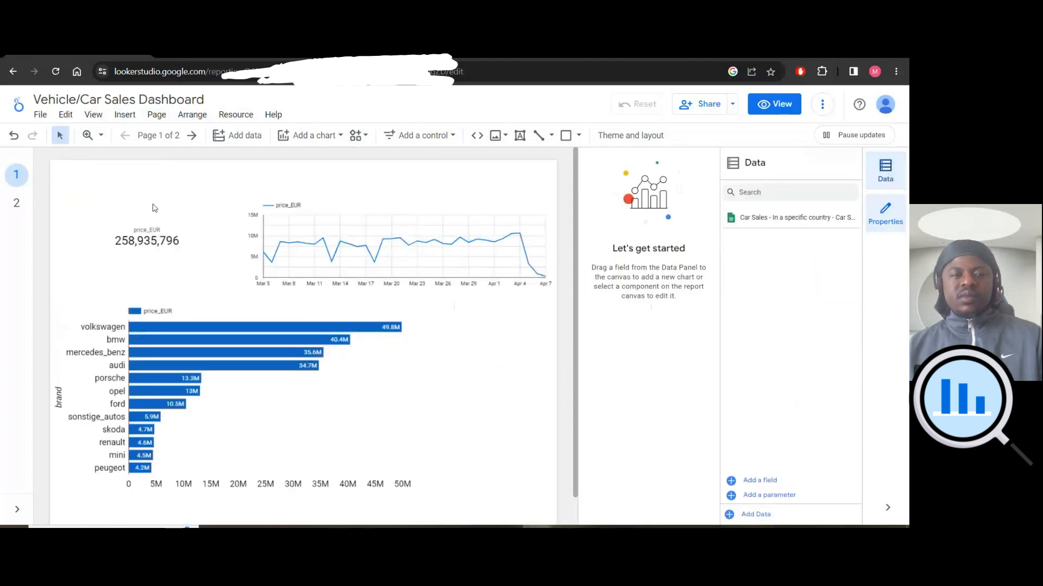
click(251, 305)
shift+click(299, 198)
click(481, 160)
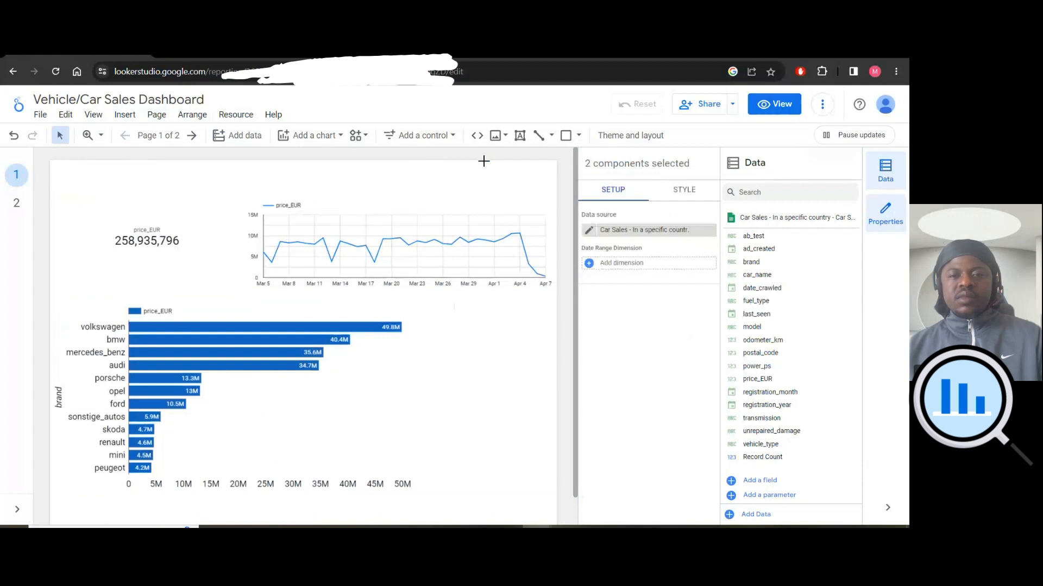
click(507, 135)
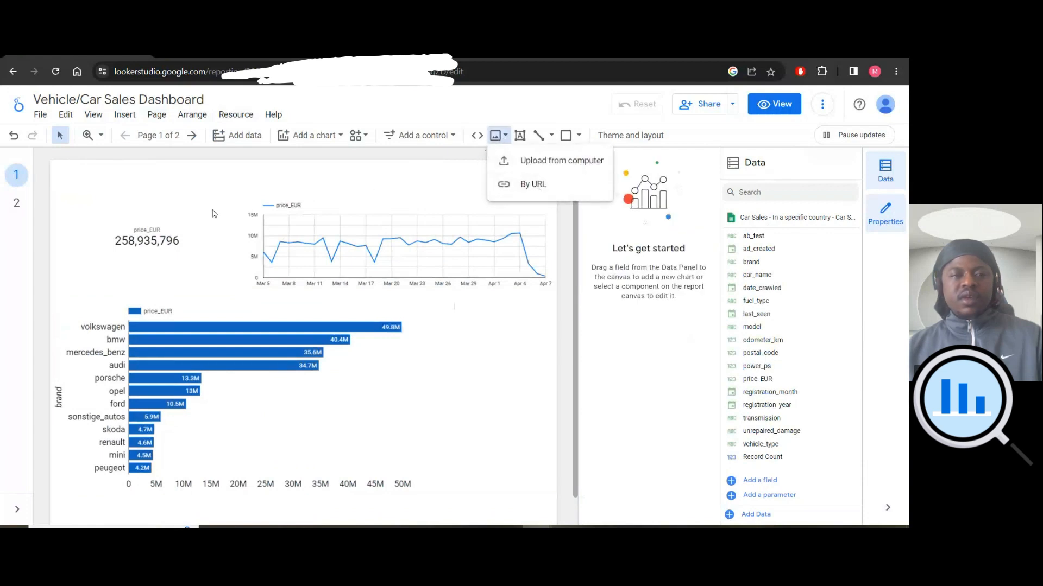
click(386, 173)
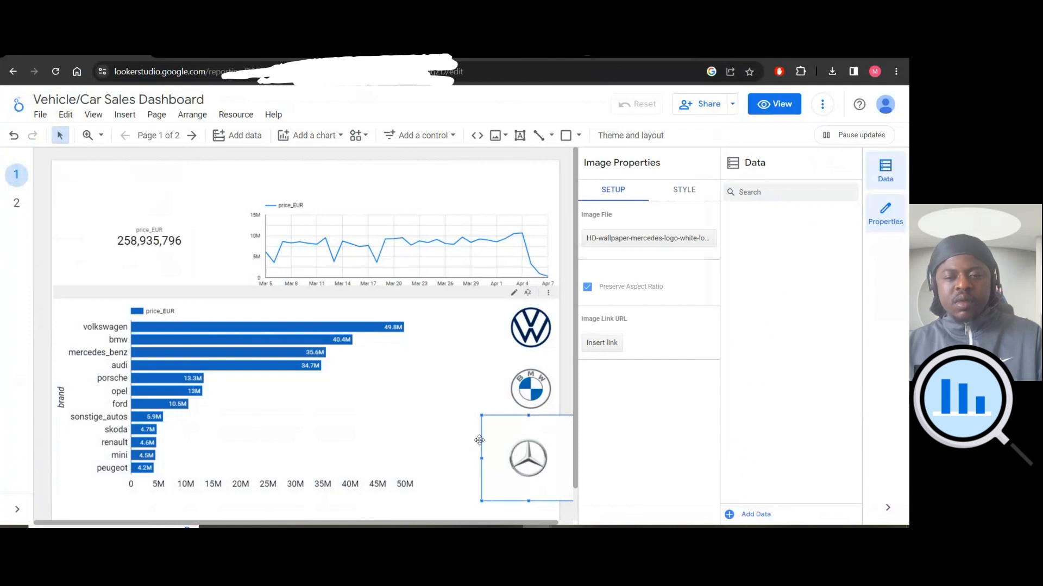
Shift the Mercedes, BMW and Volkswagen logos slightly left into an aligned column beside the bar chart.
drag(479, 440, 463, 441)
click(526, 387)
drag(525, 387, 505, 392)
drag(525, 329, 506, 330)
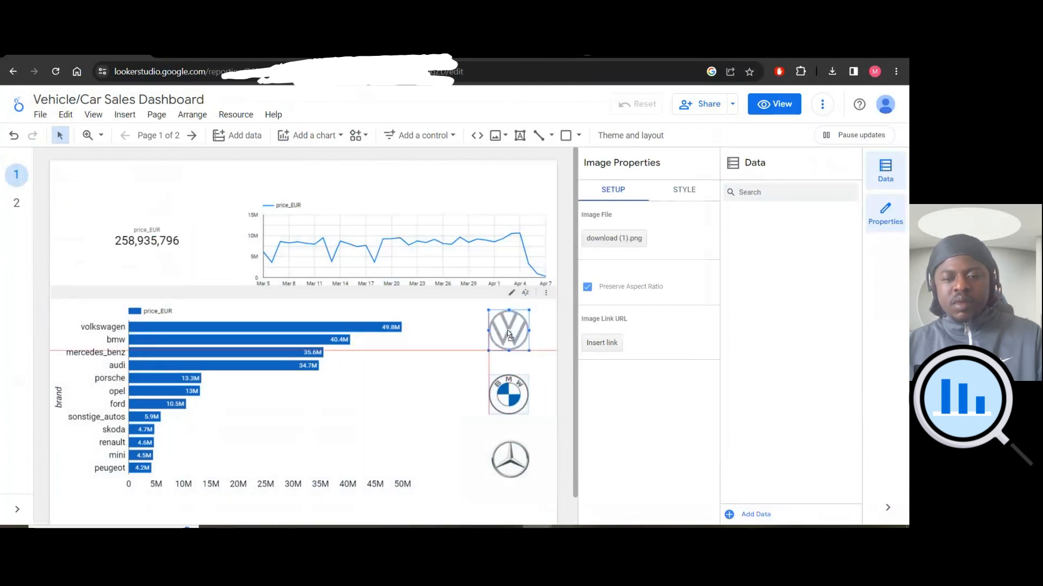
click(509, 459)
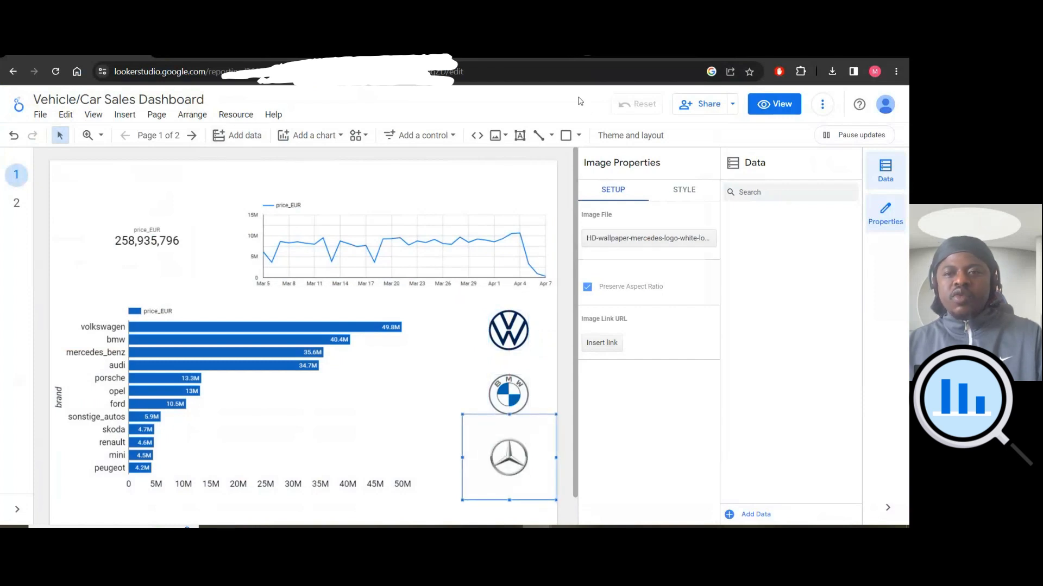
Add a small text box reading "1st" just beside the Volkswagen logo.
click(519, 135)
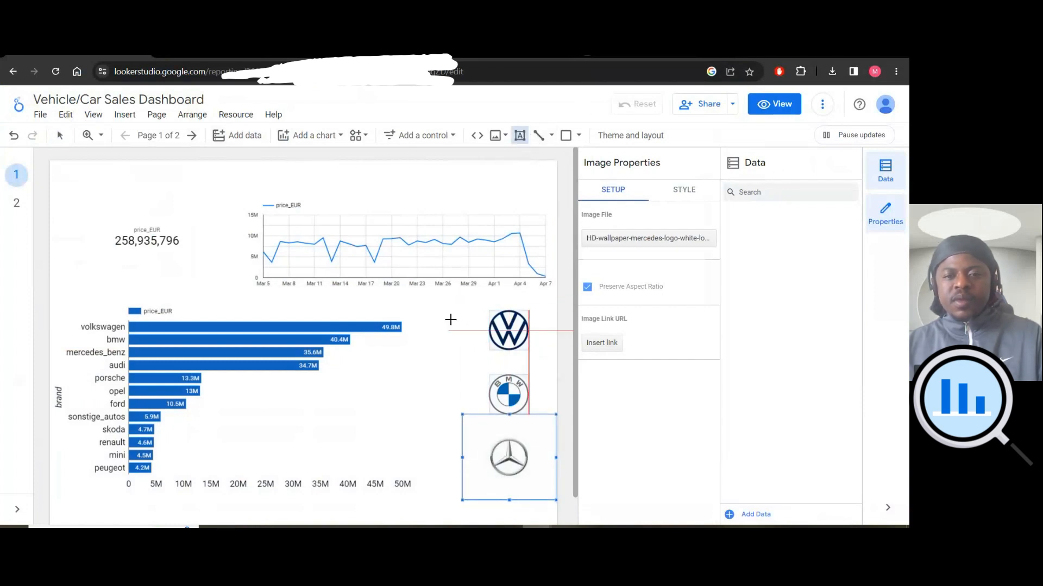
drag(441, 319, 463, 362)
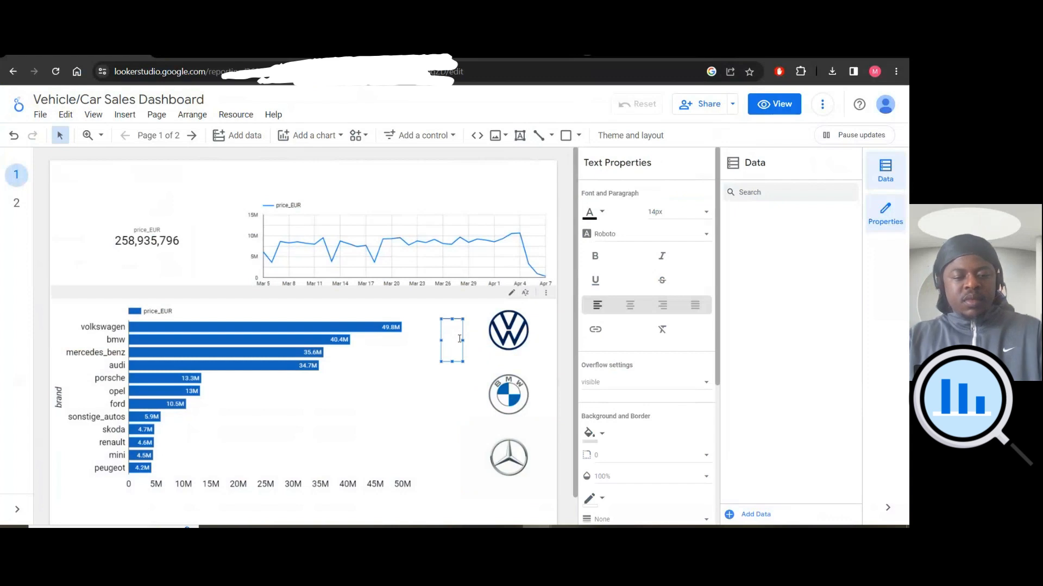
text(1st)
right_click(462, 344)
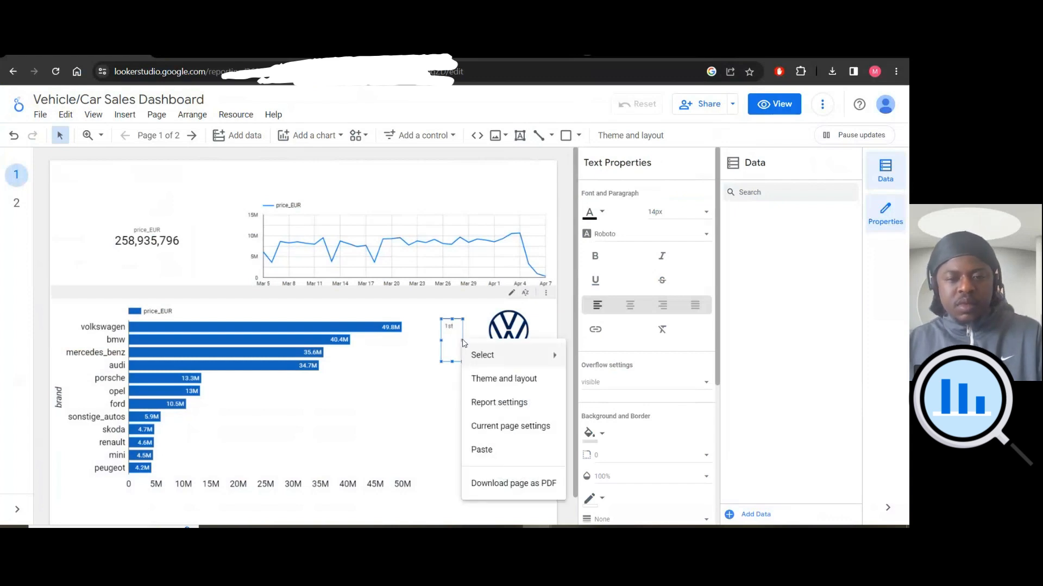
mouse_move(496, 356)
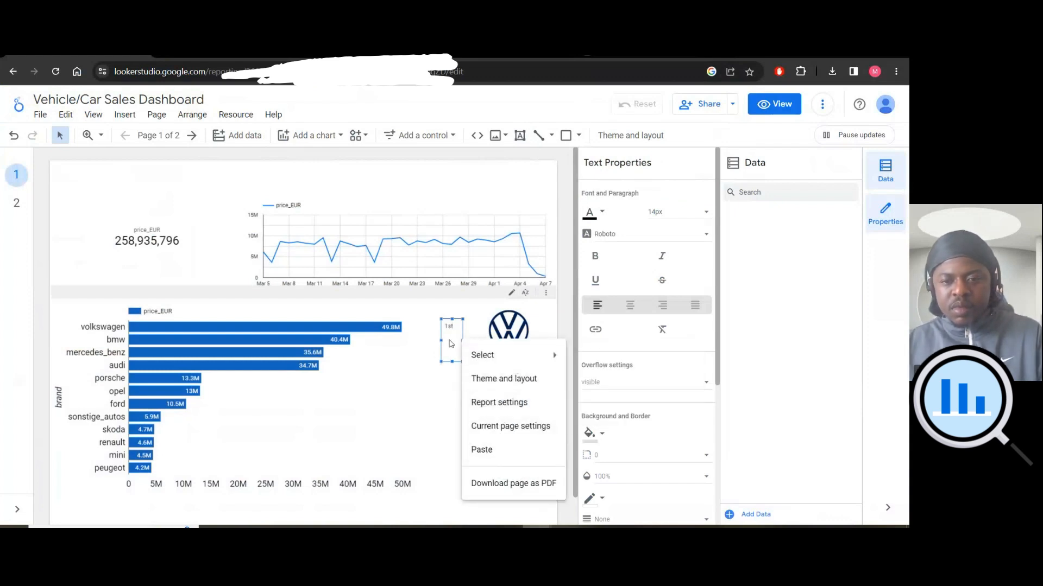
click(453, 358)
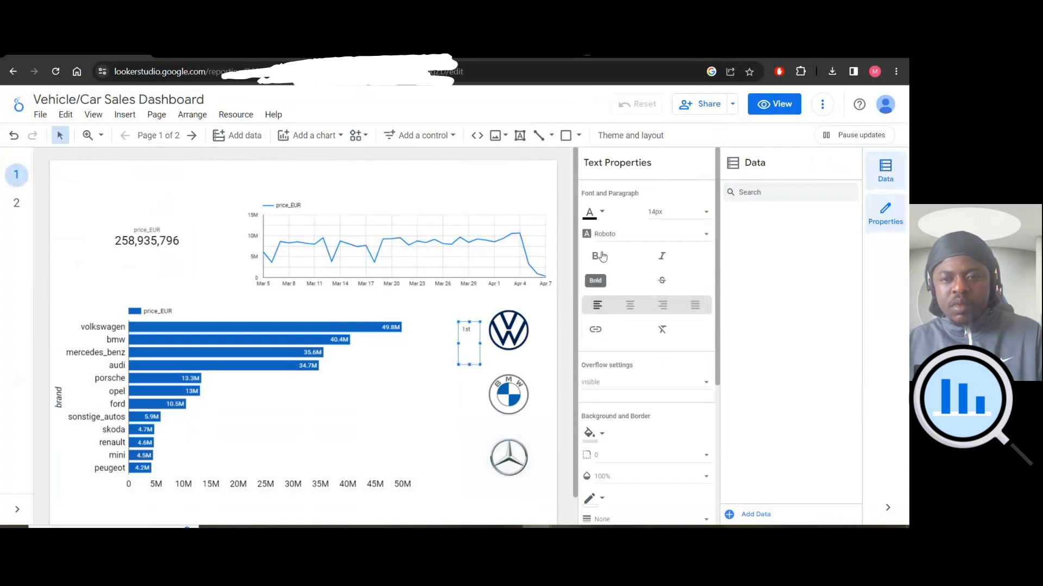
Format the "1st" label as bold 20px text without strikethrough.
click(693, 217)
click(663, 240)
click(662, 280)
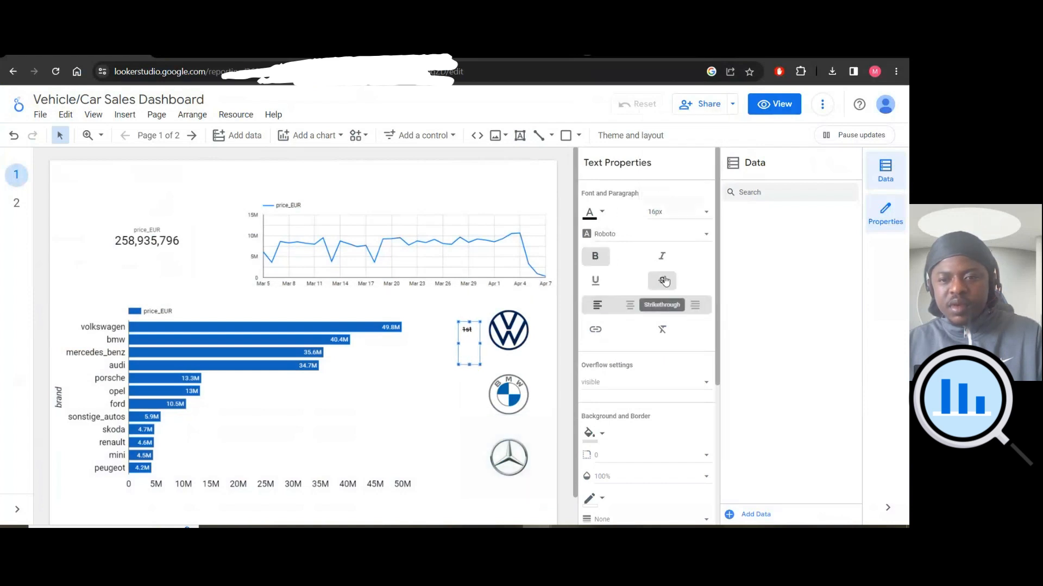
click(692, 216)
click(660, 274)
Extend the ranking text with "2nd" beside the BMW logo and "3rd" beside the Mercedes logo.
right_click(480, 345)
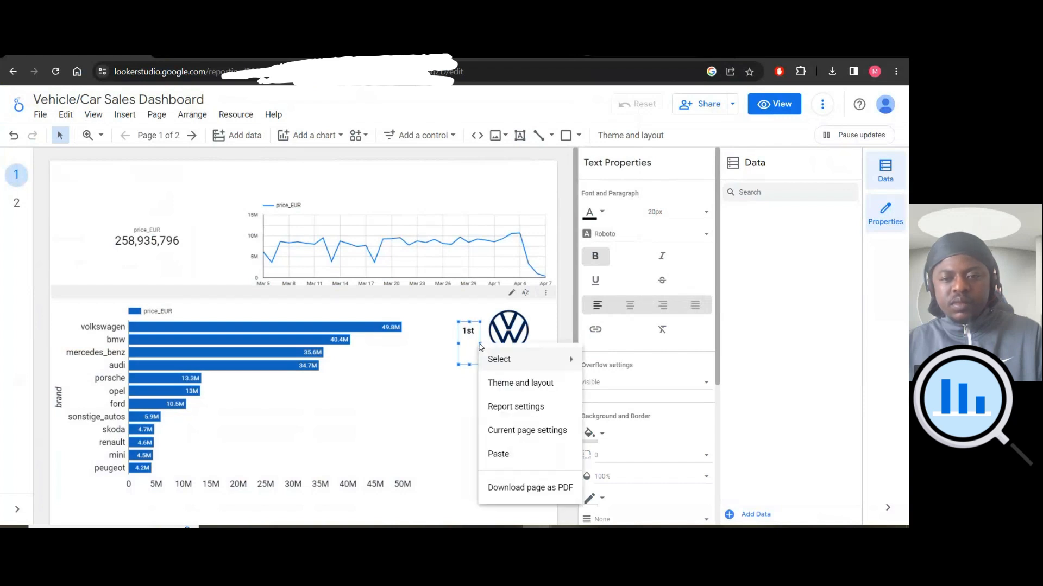
mouse_move(536, 368)
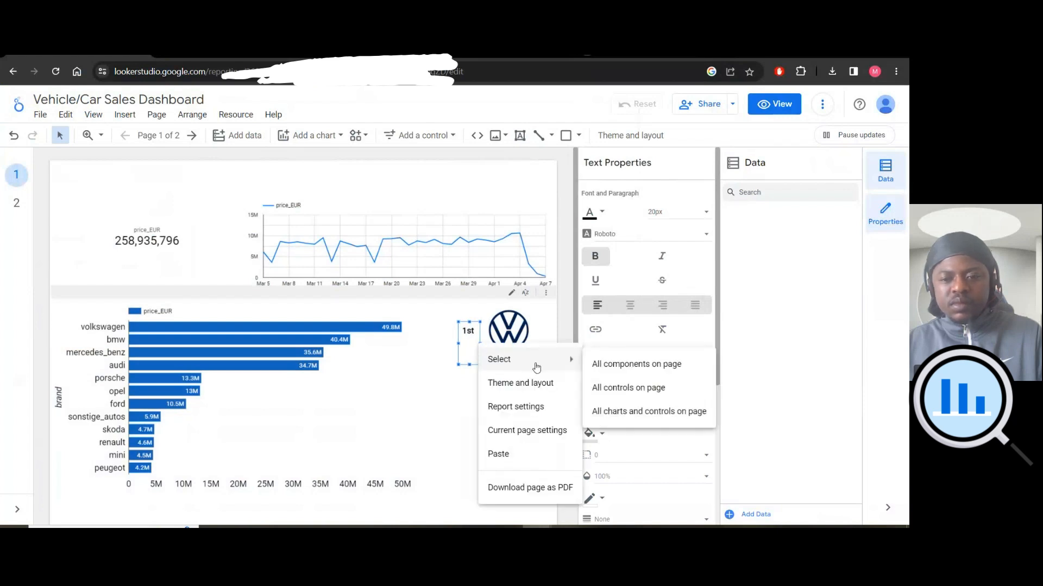
click(468, 326)
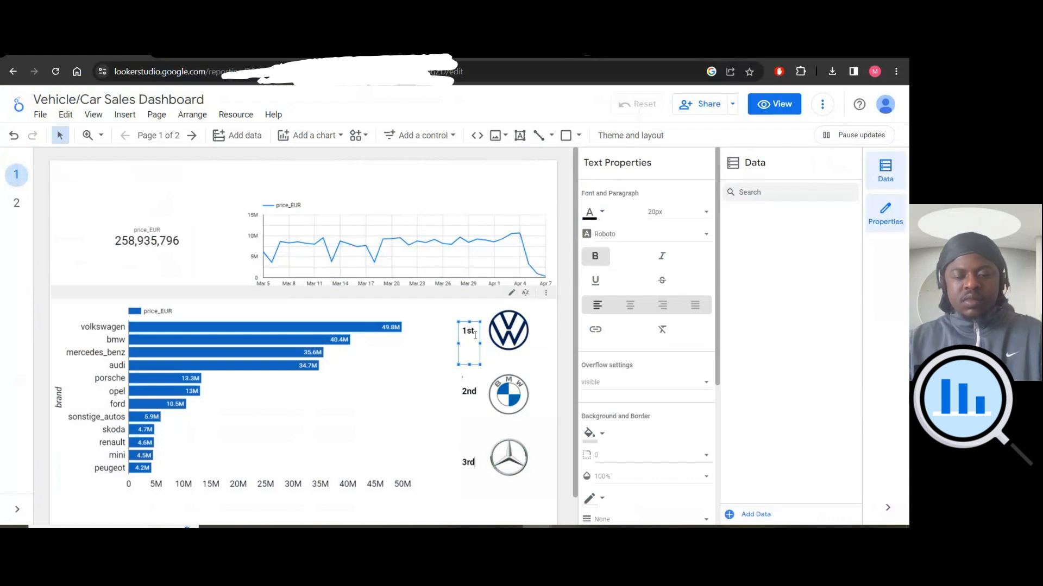
click(469, 448)
click(468, 339)
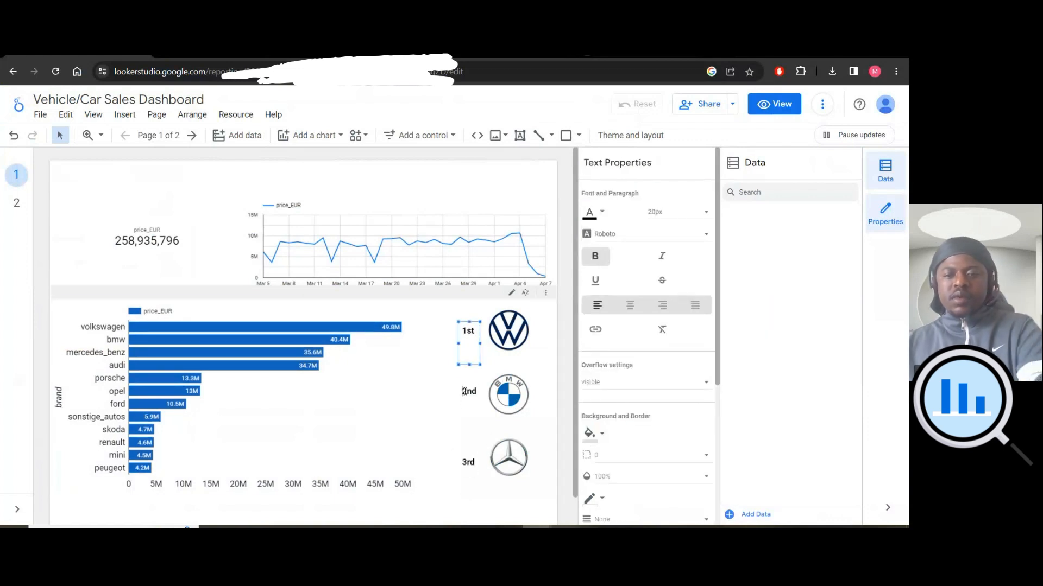
Shift the scorecard slightly down below the car picture and look through its style settings.
click(402, 431)
drag(215, 246, 223, 277)
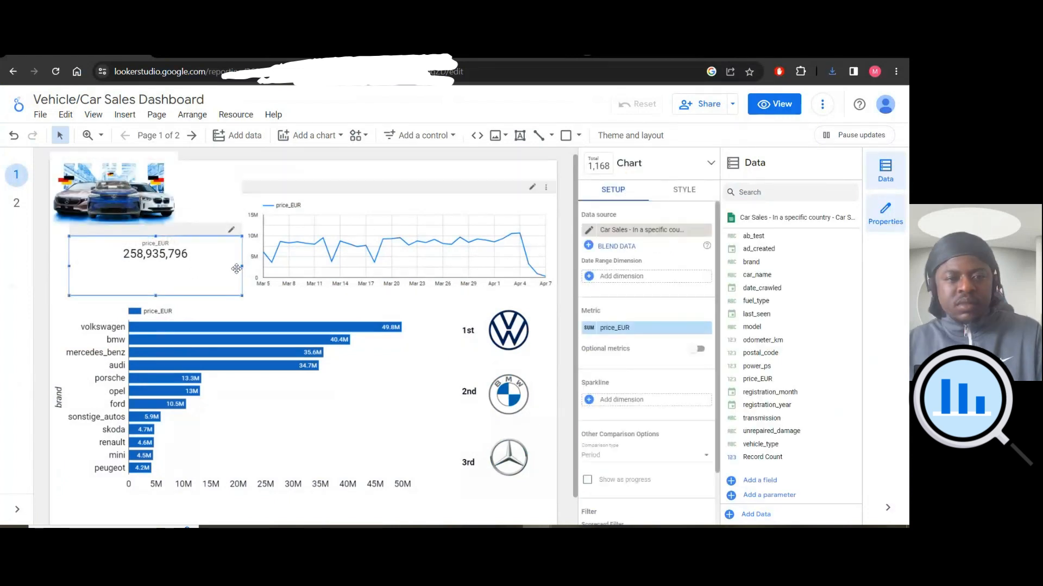
click(684, 190)
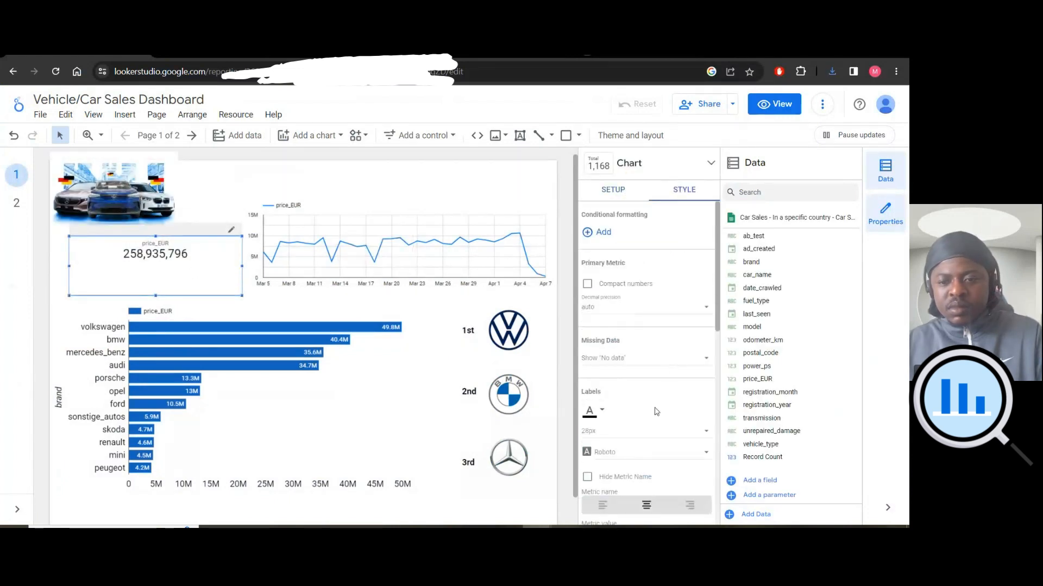
scroll(635, 423, down, 5)
scroll(631, 421, up, 4)
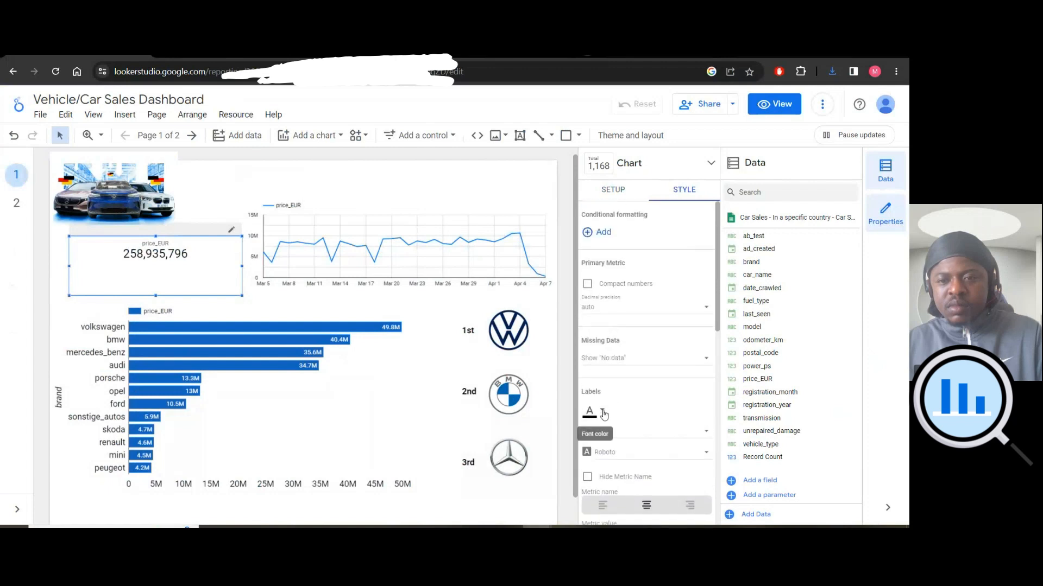
scroll(639, 366, down, 5)
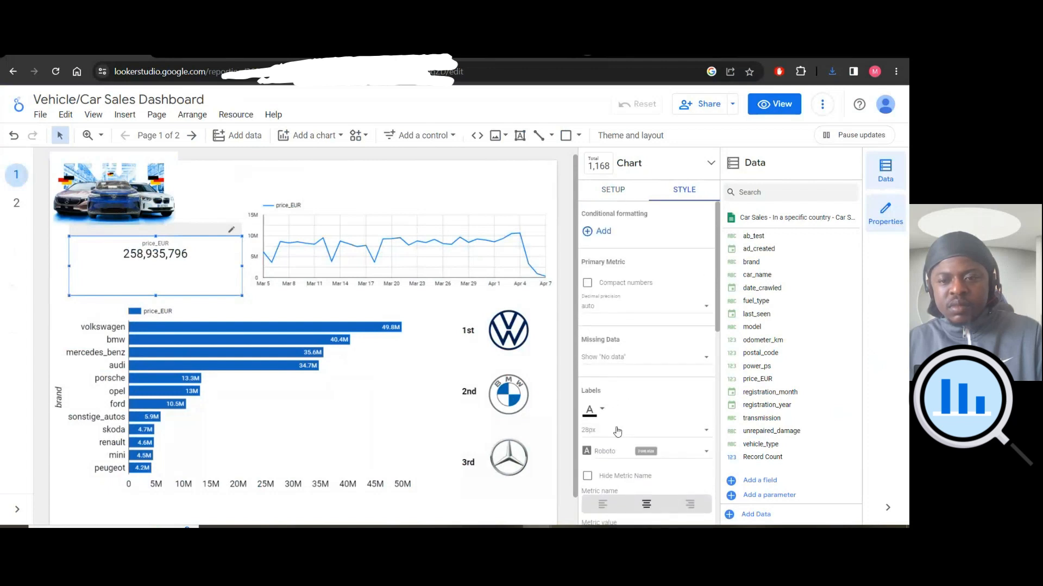
scroll(628, 406, down, 3)
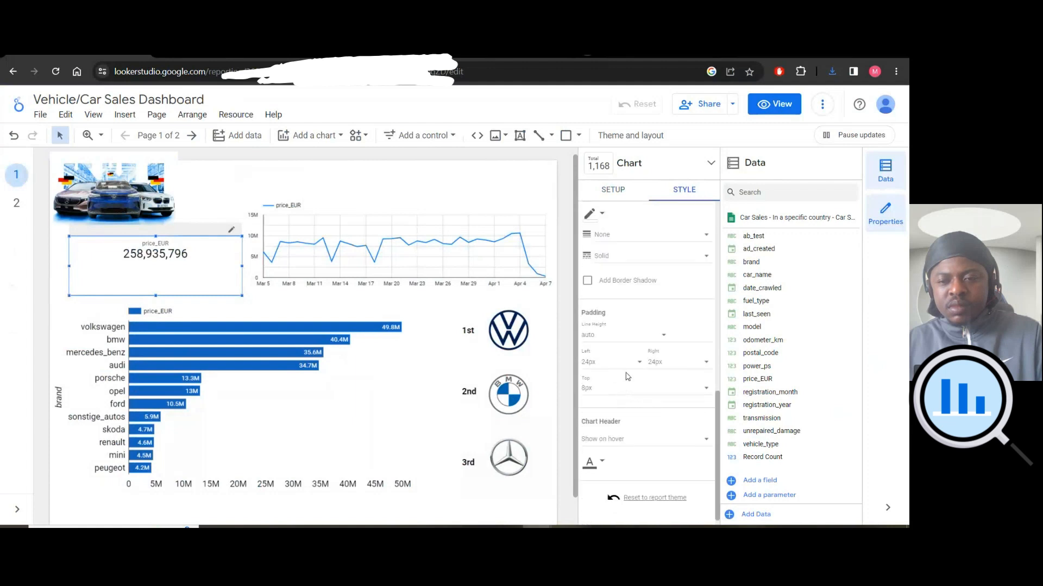
scroll(634, 370, up, 5)
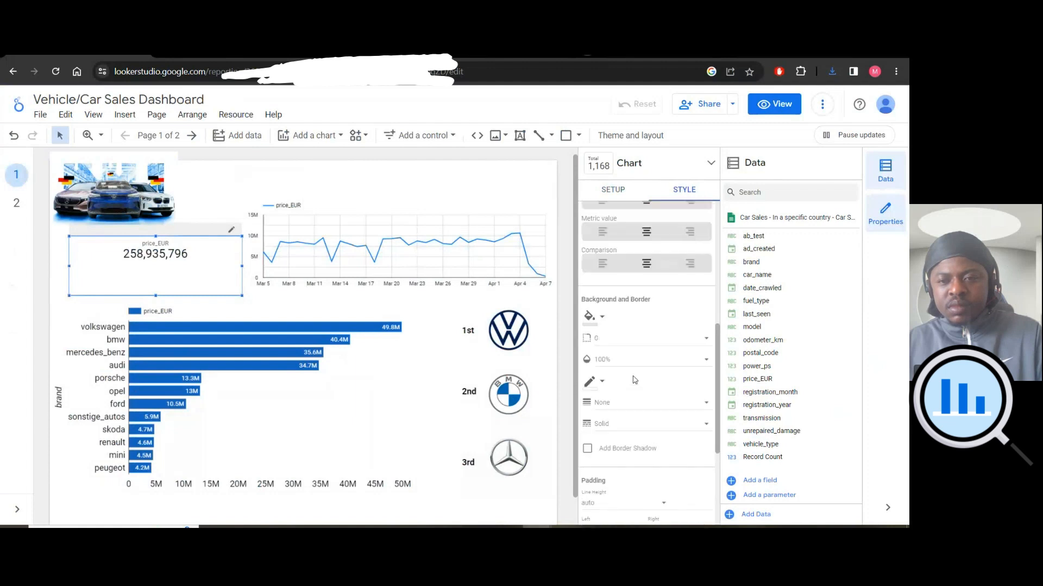
scroll(633, 379, up, 3)
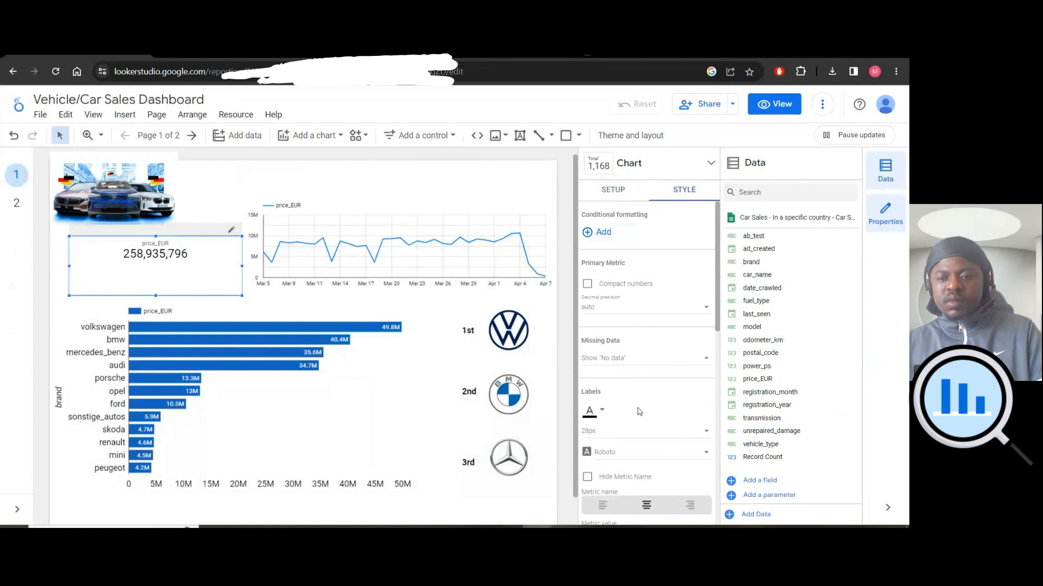
scroll(658, 411, down, 2)
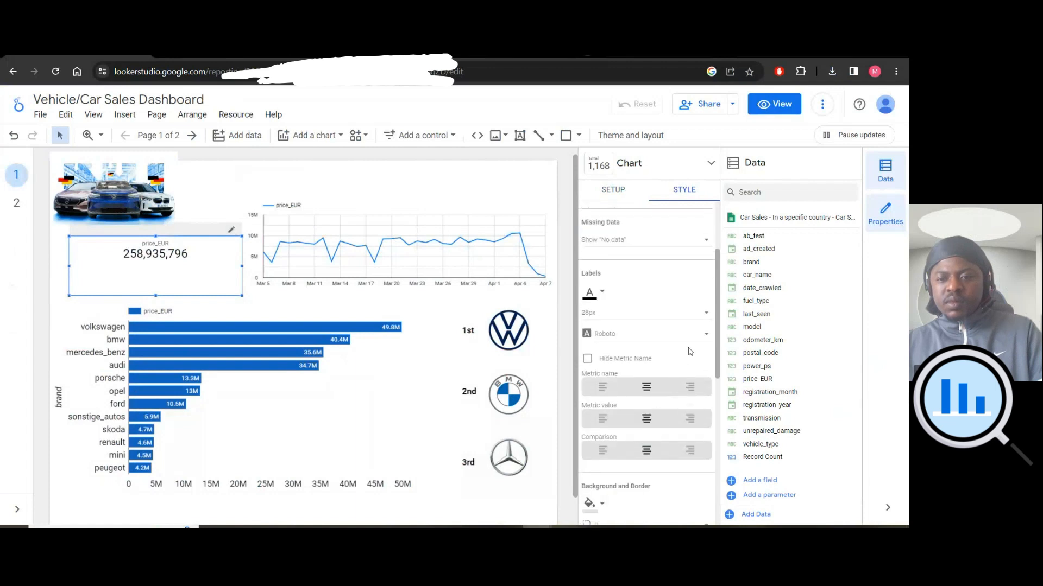
scroll(703, 348, down, 3)
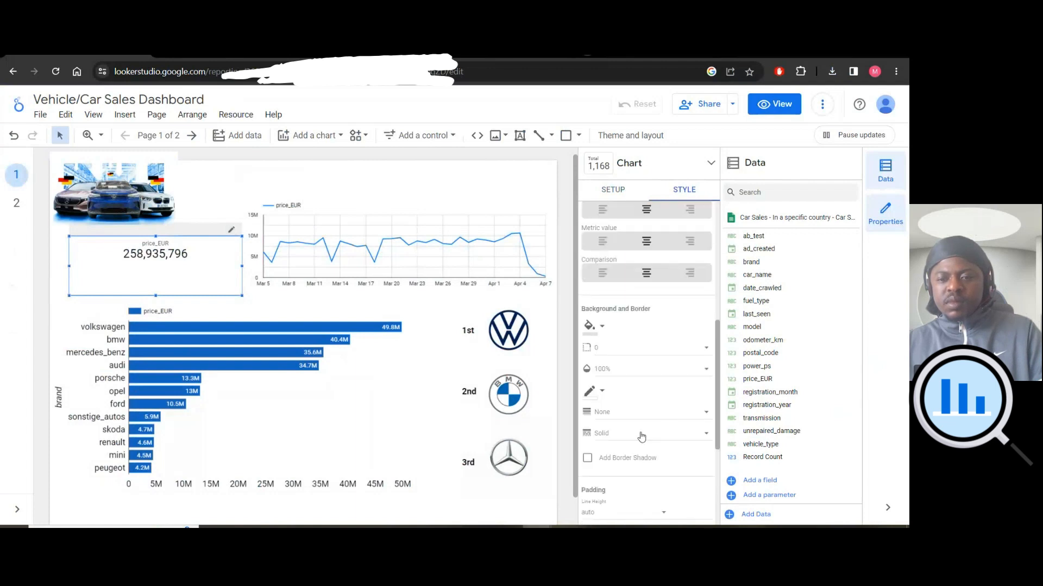
click(433, 160)
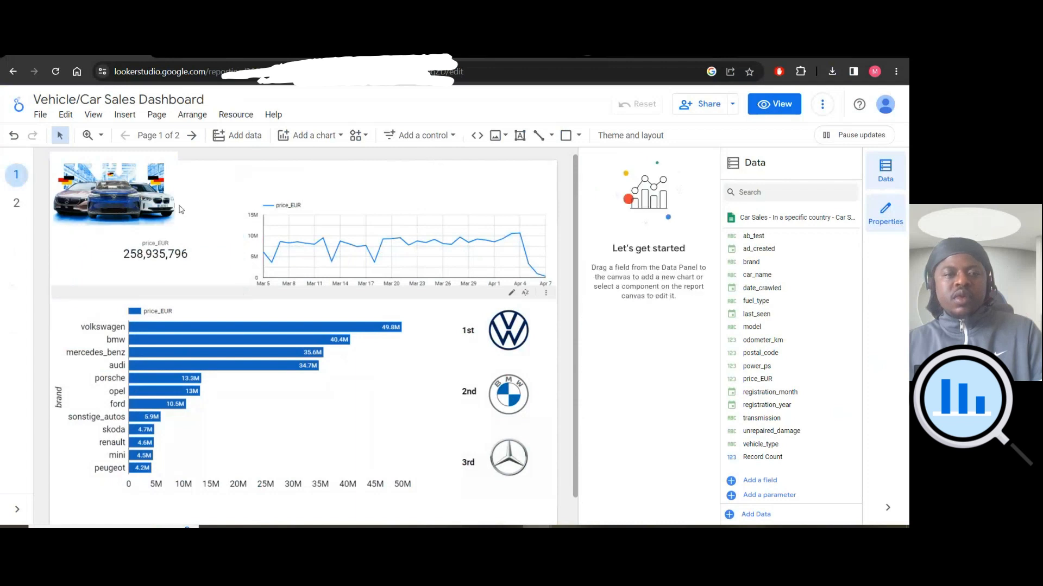
Move the car picture down fully onto the page and place the scorecard above the time series chart.
click(161, 165)
drag(162, 165, 162, 176)
drag(185, 256, 441, 188)
click(227, 173)
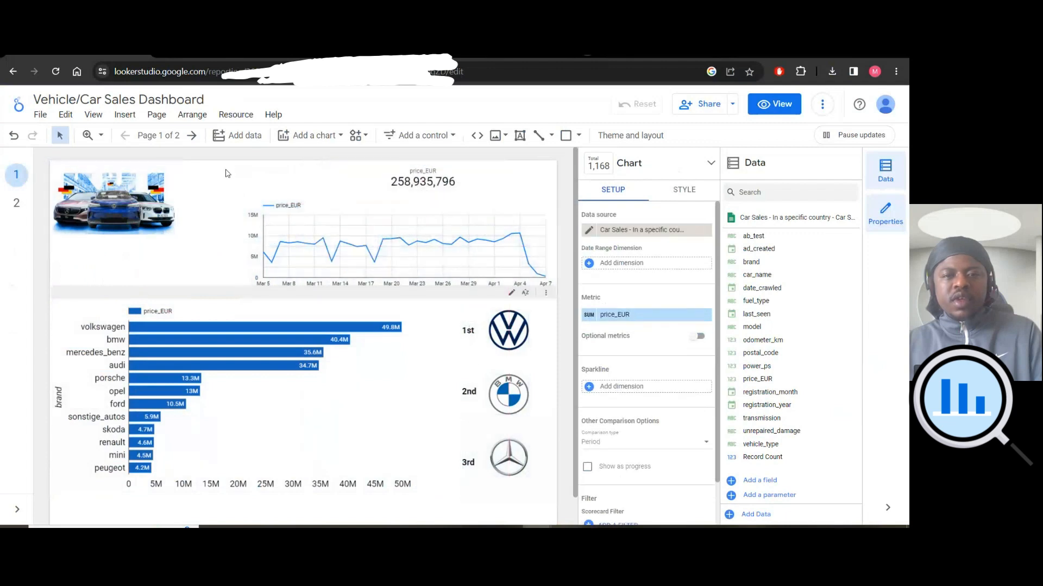
Enlarge the car picture to fill the space beside the time series chart.
click(123, 211)
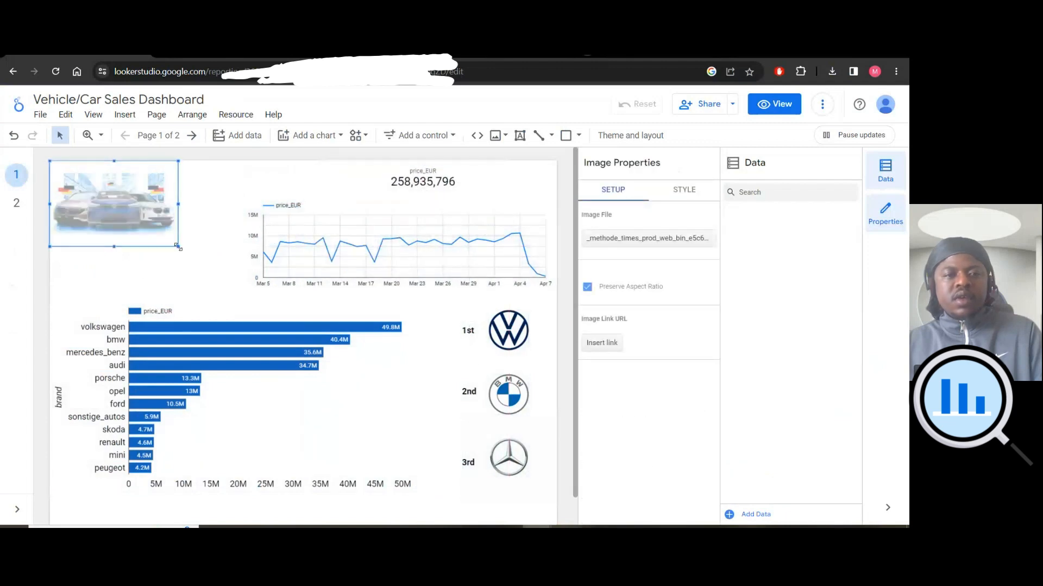
drag(178, 247, 223, 275)
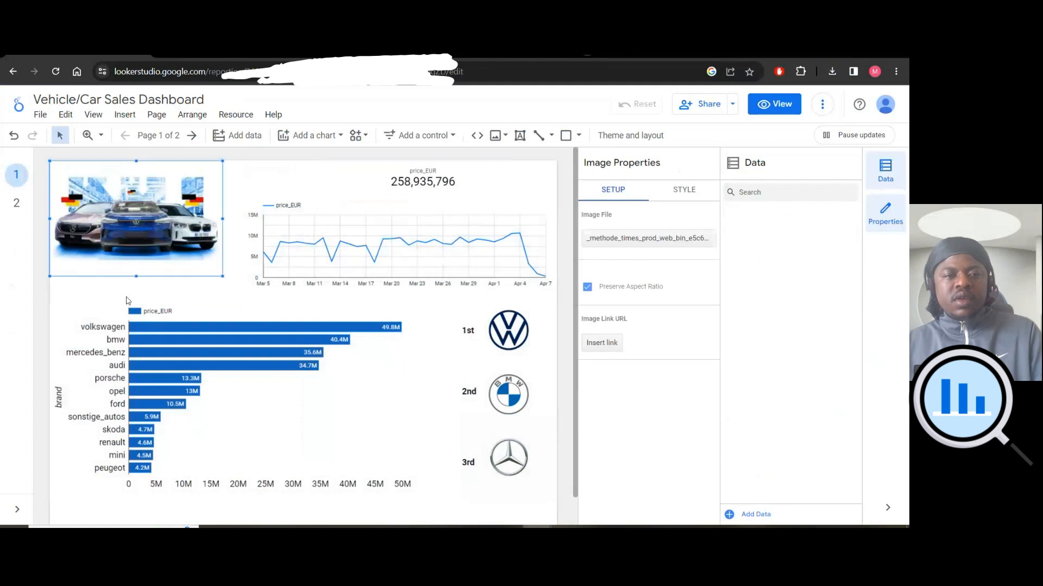
click(40, 217)
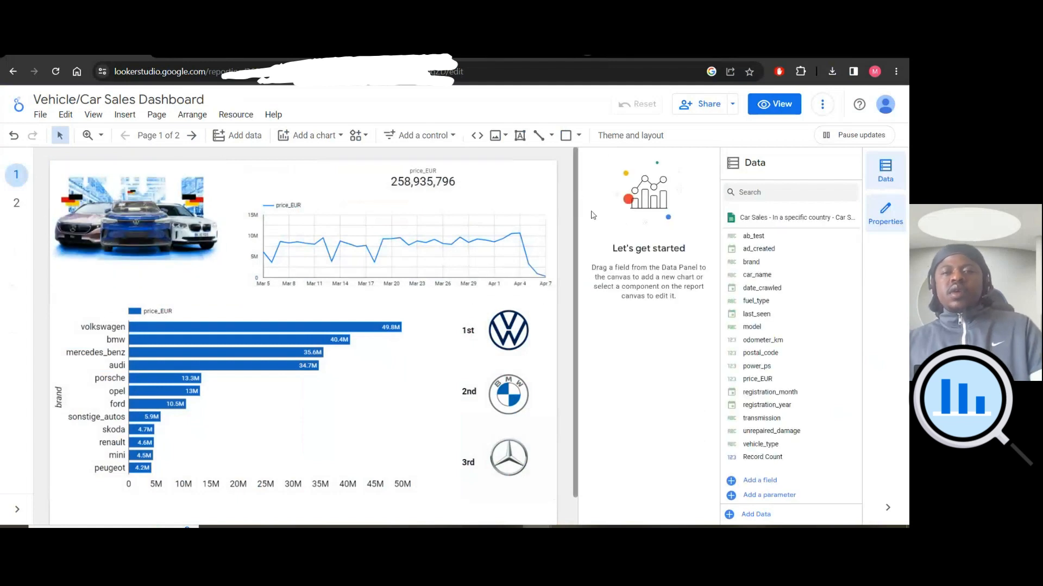
Rename the scorecard's price_EUR metric to "Total Sales".
click(429, 178)
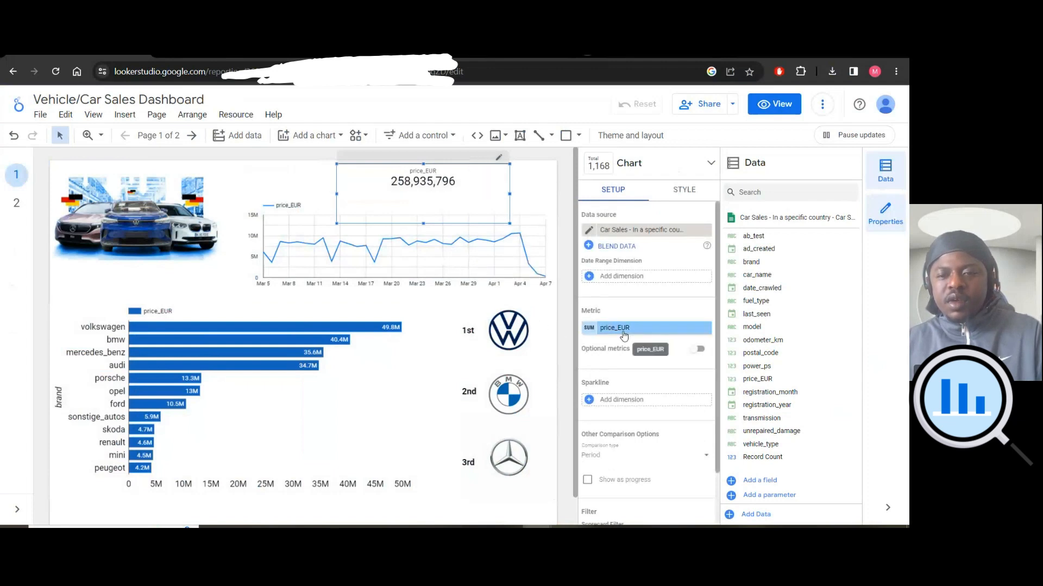
click(589, 330)
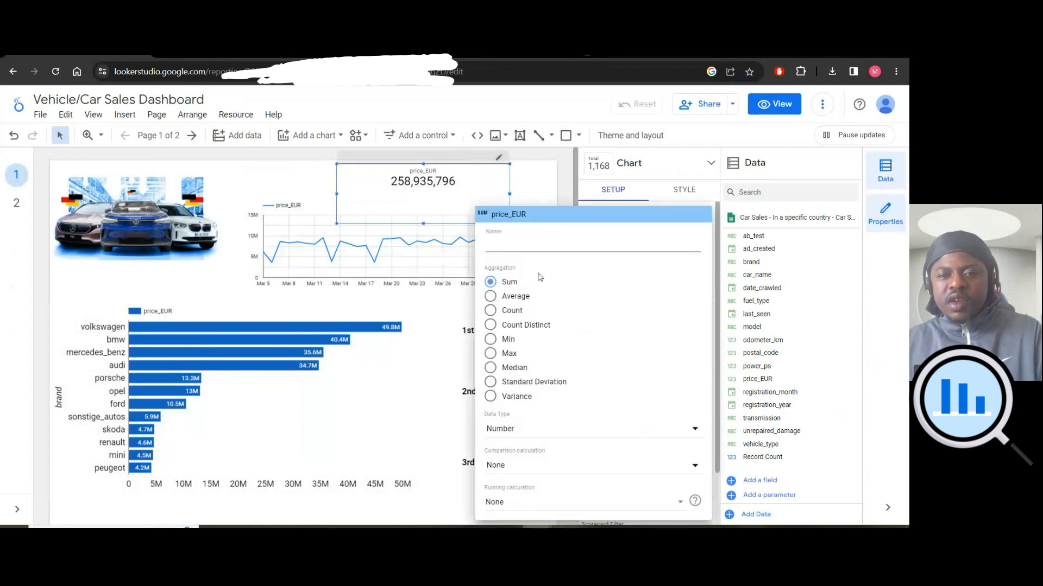
text(To)
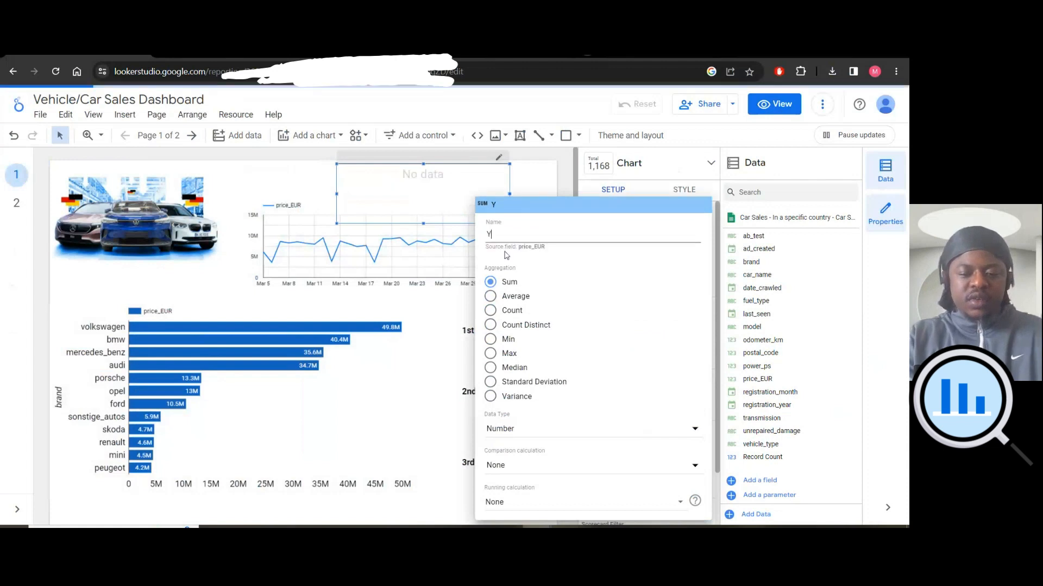
text(tal )
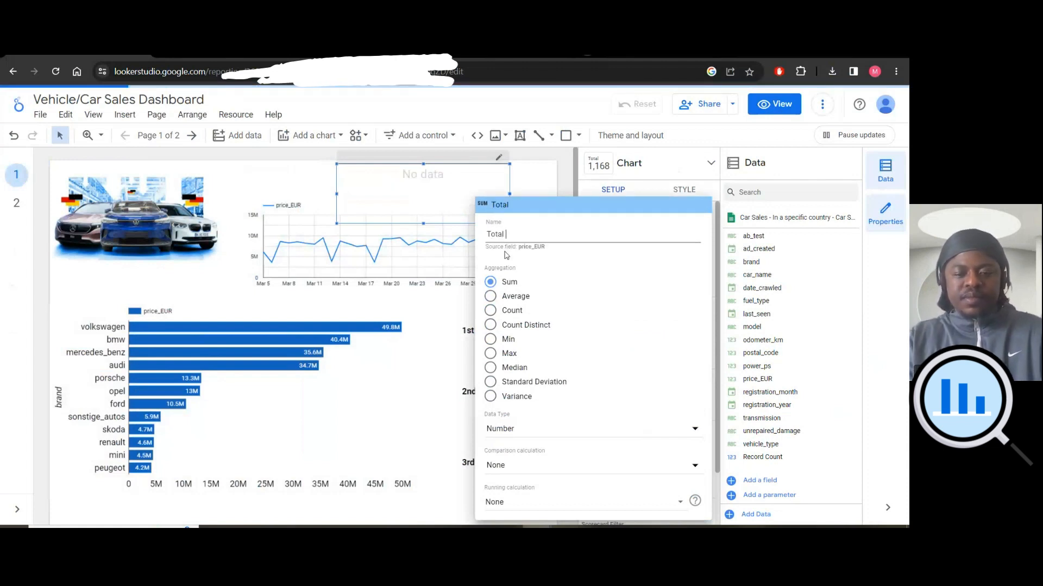
text(Sales)
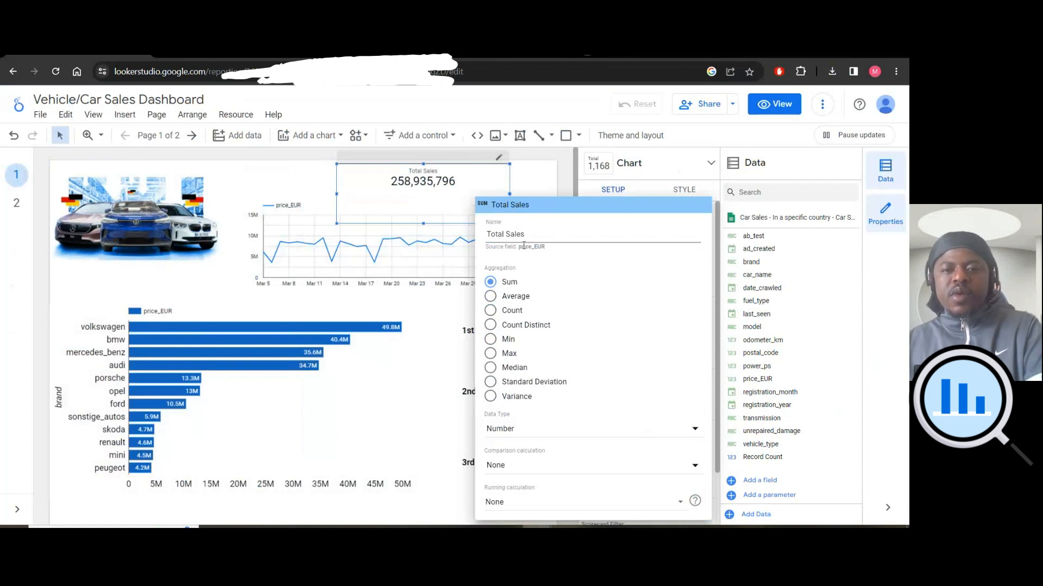
click(291, 242)
Rename the time series chart's price_EUR metric to "Total Sales by Day".
click(290, 242)
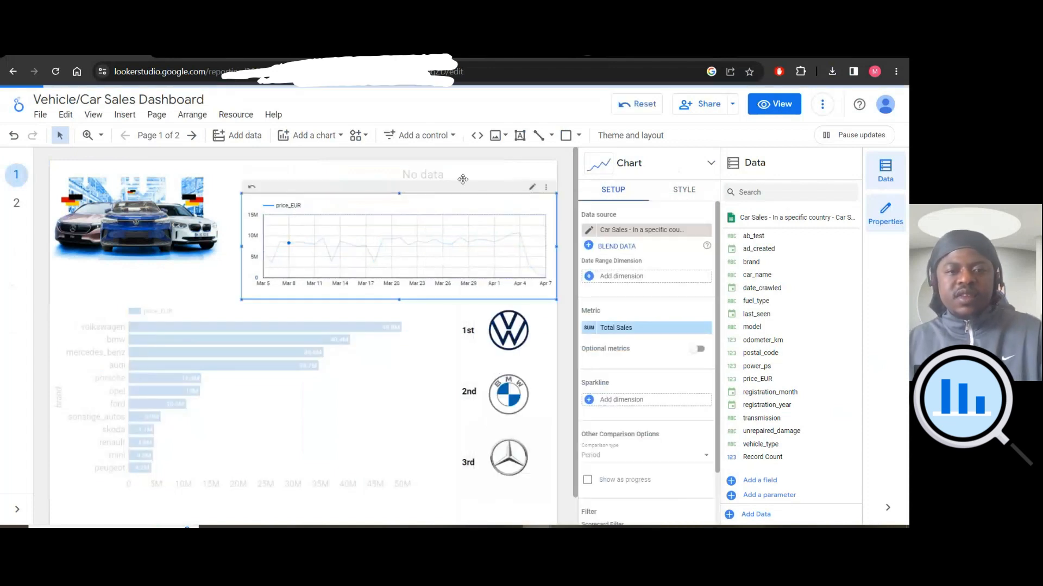
click(533, 188)
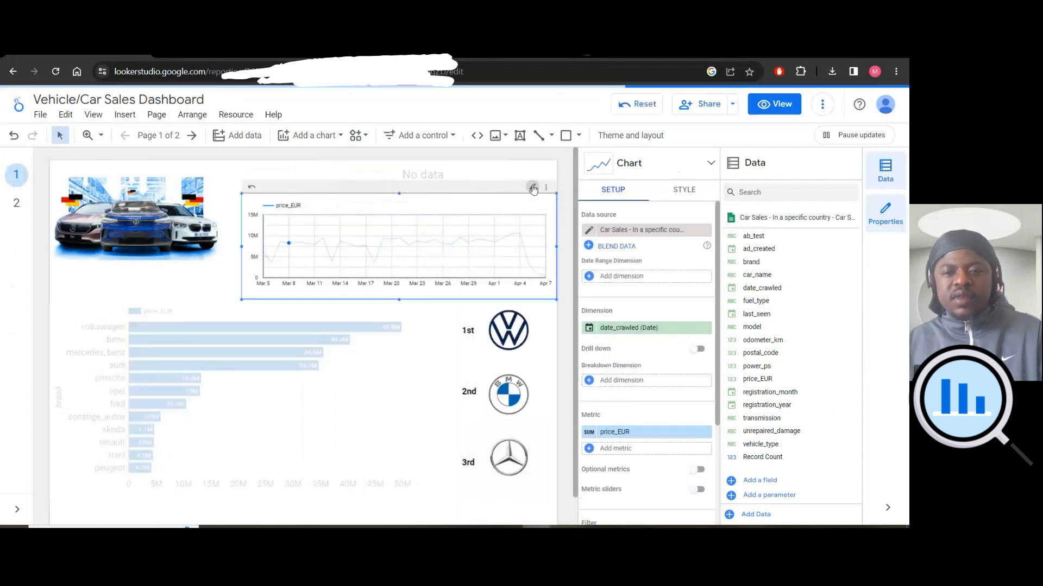
click(599, 431)
text(Tota)
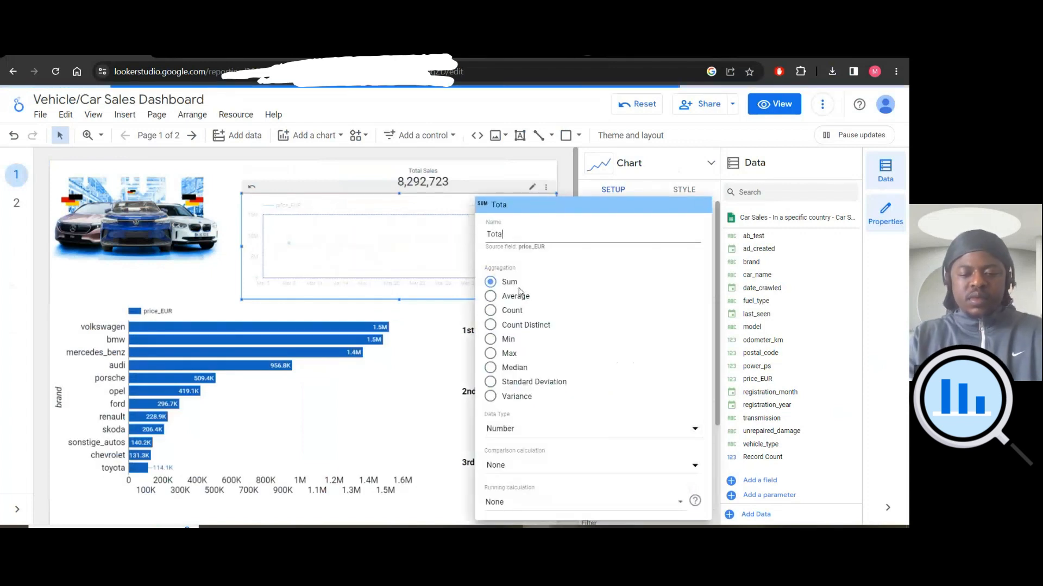
text(l Sales b)
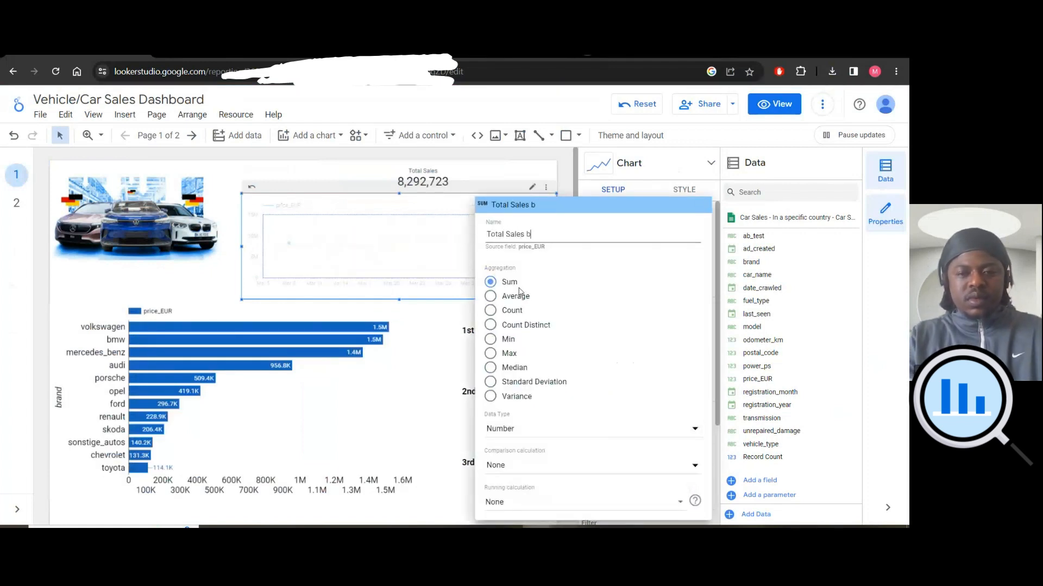
text(y Day)
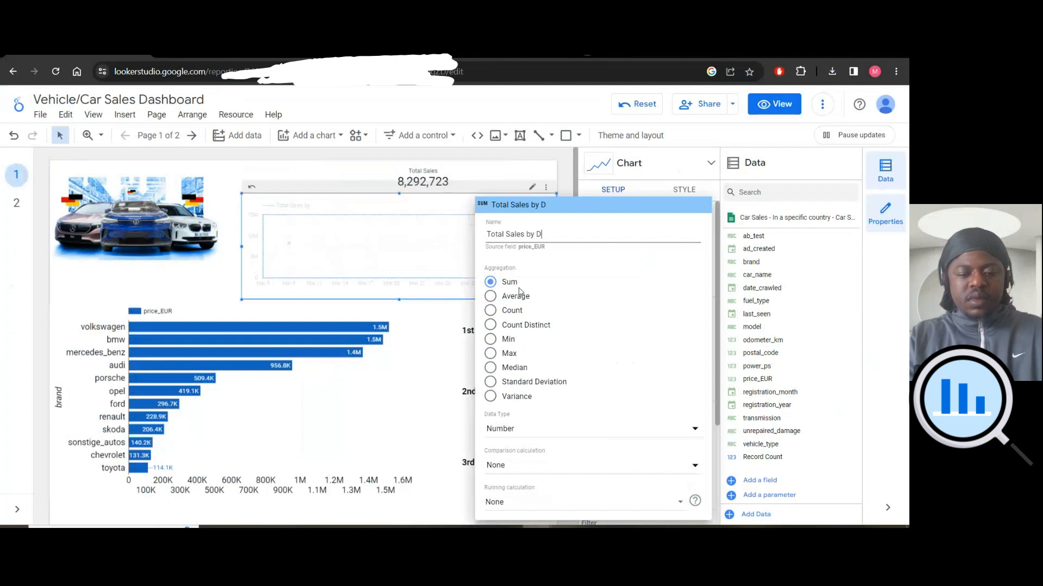
click(293, 164)
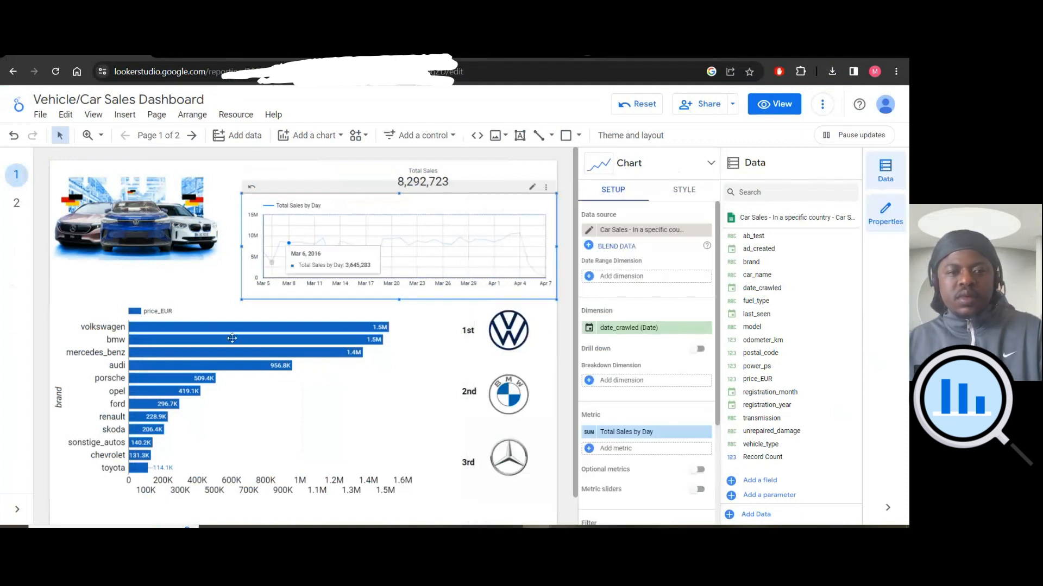
Rename the brand bar chart's price_EUR metric to "Total Sales by Car Brand".
click(152, 310)
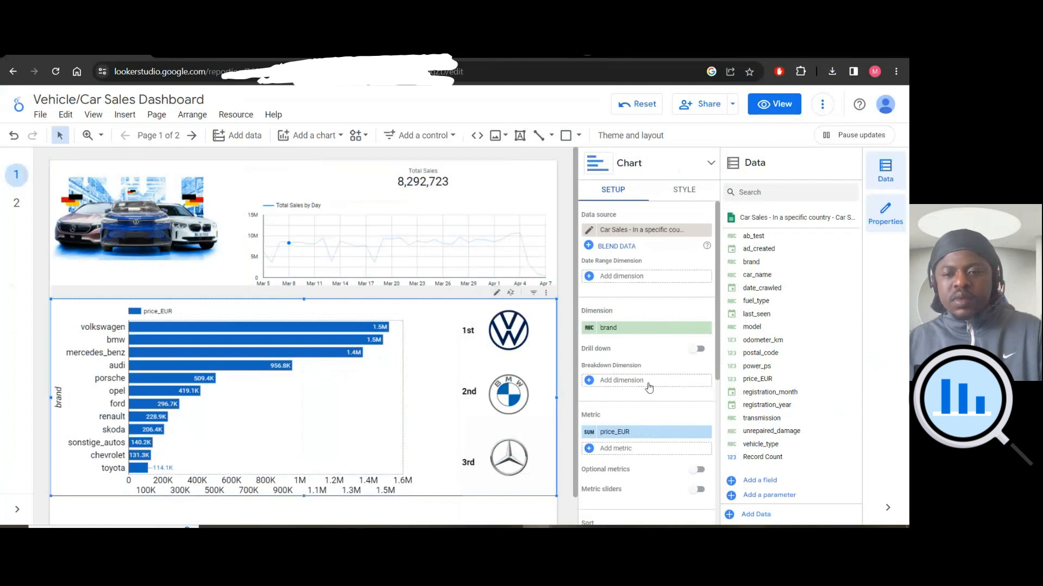
click(592, 433)
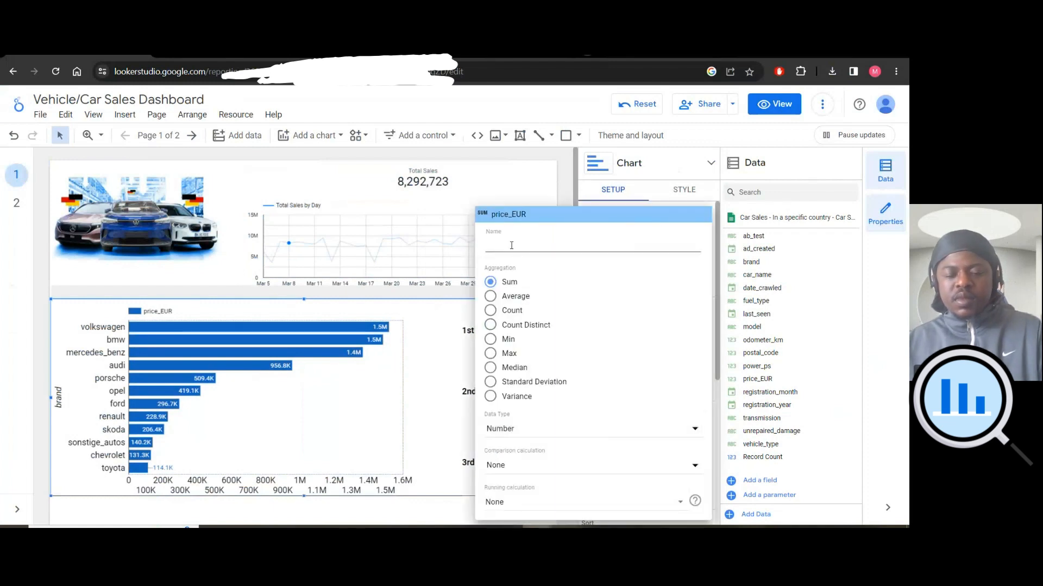
text(Total Sa)
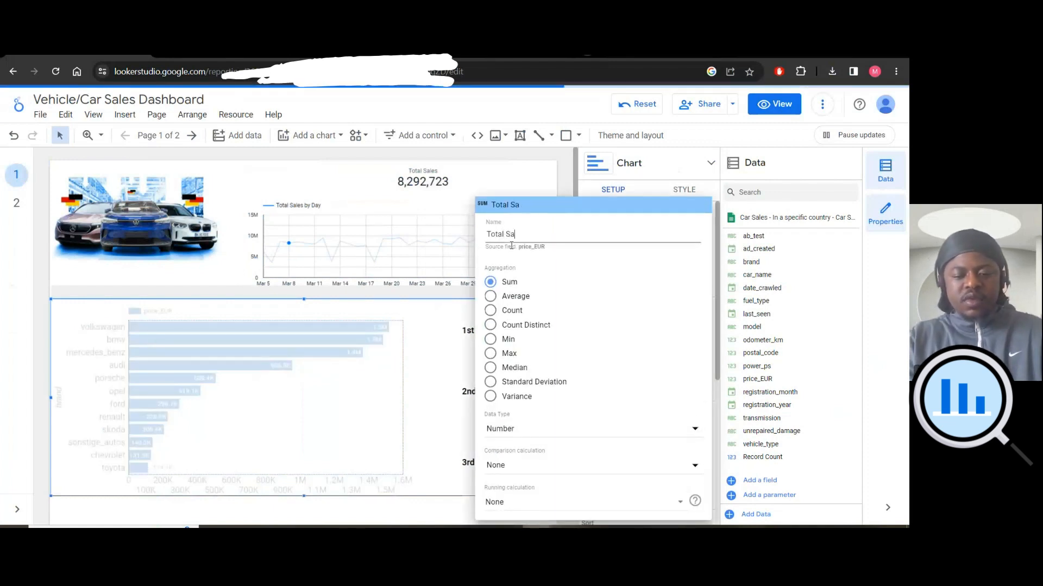
text(les by )
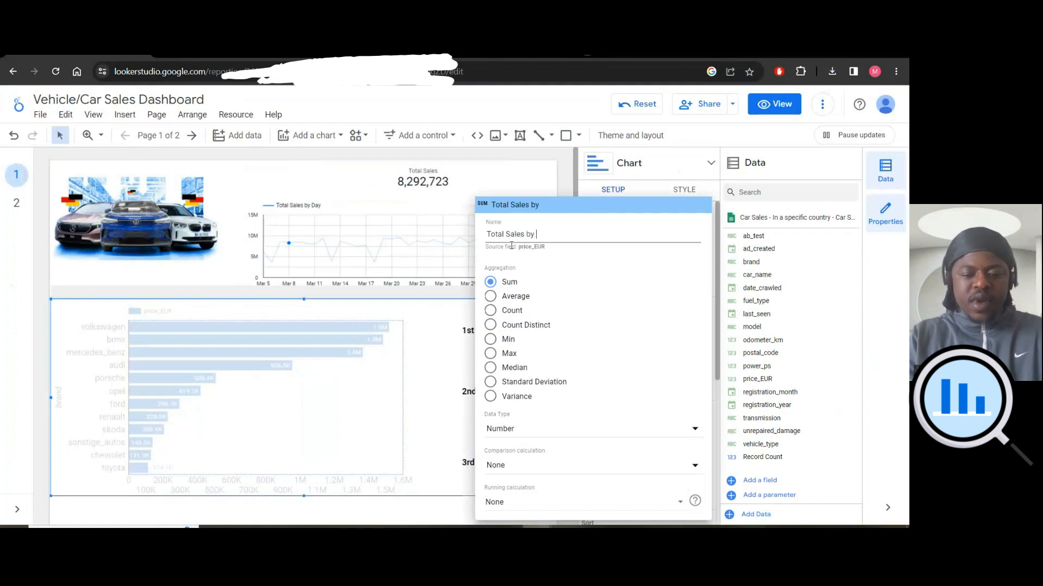
text(B)
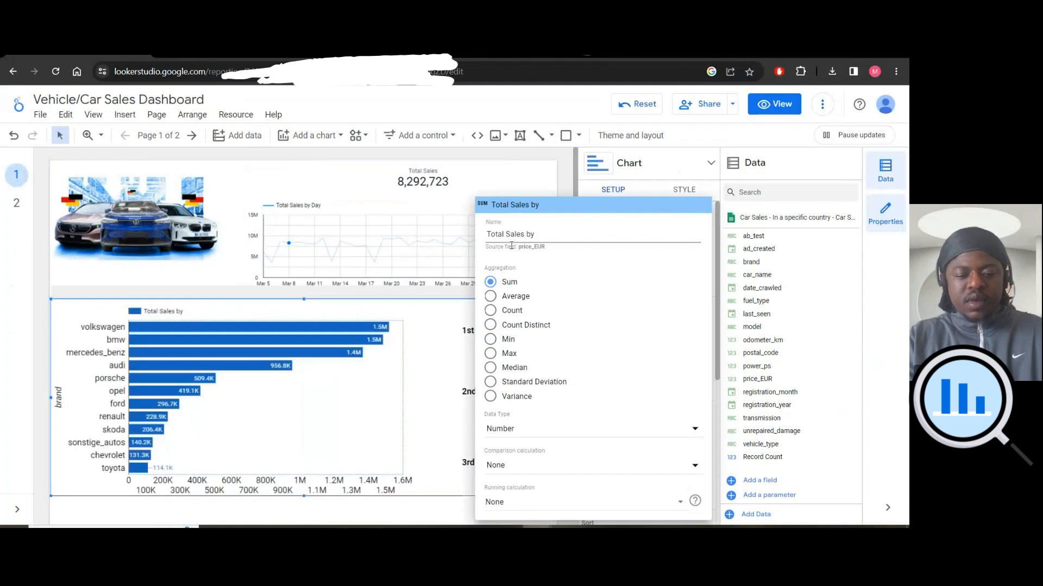
key(BackSpace)
text(Car Brand)
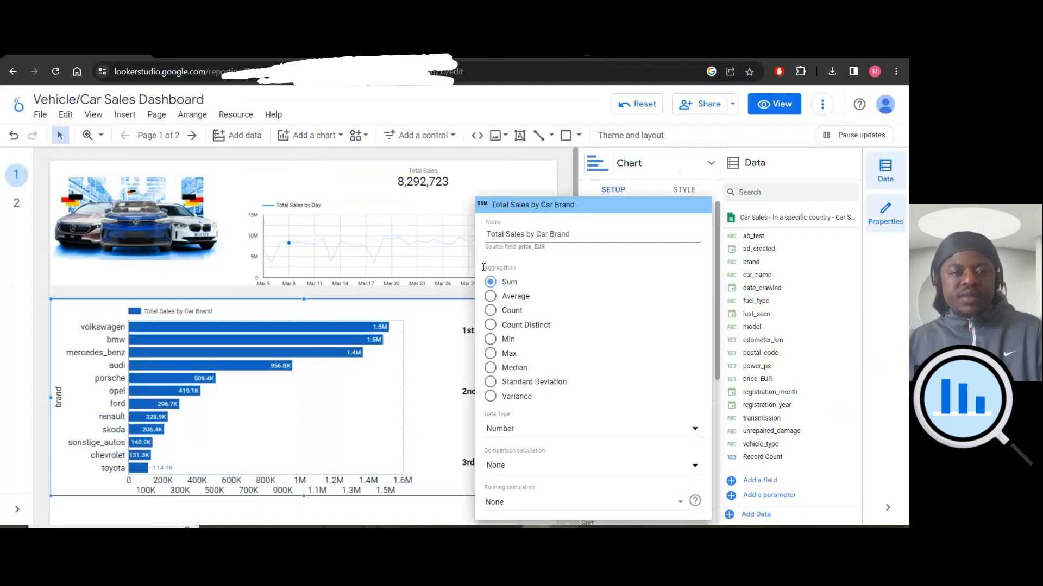
click(210, 284)
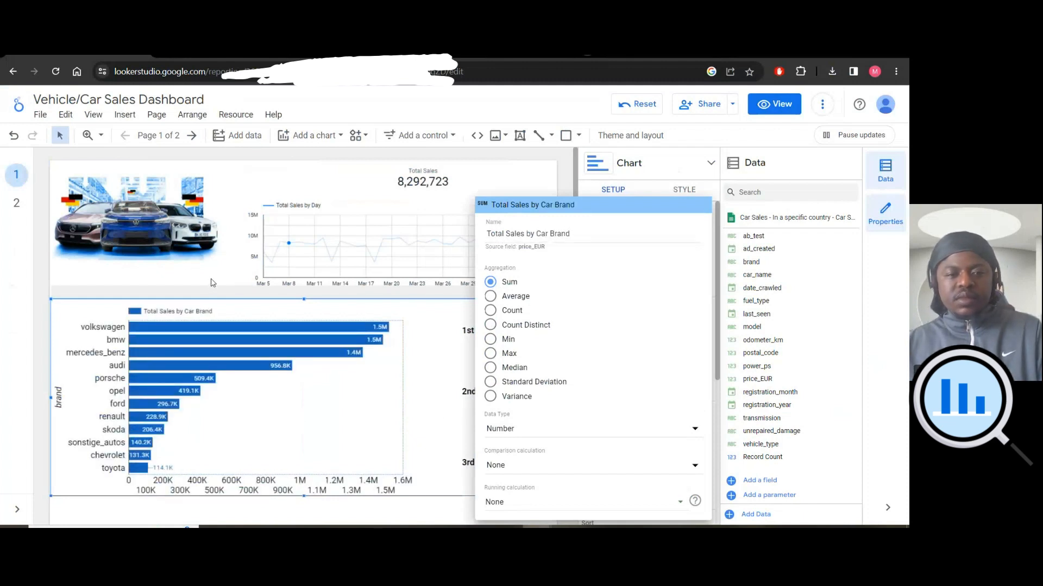
Rename the bar chart's brand dimension to "Car Brand" and deselect the chart.
click(585, 331)
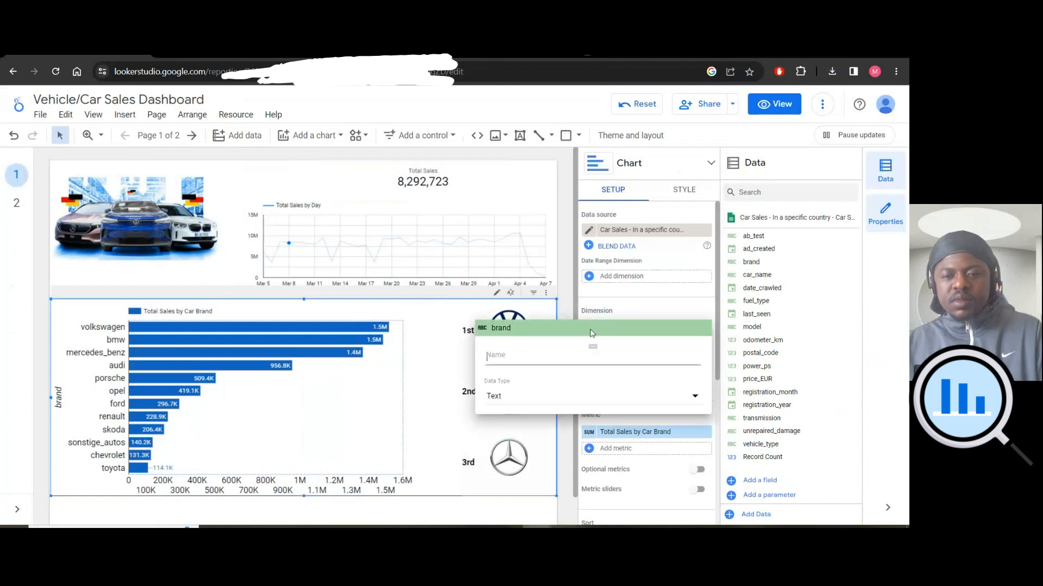
text(Car Brand)
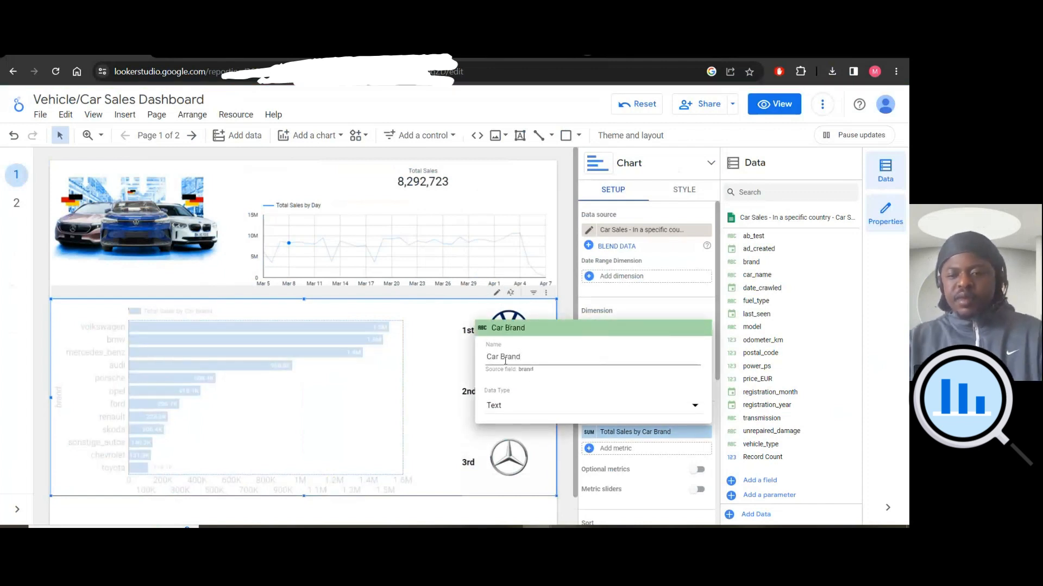
key(Return)
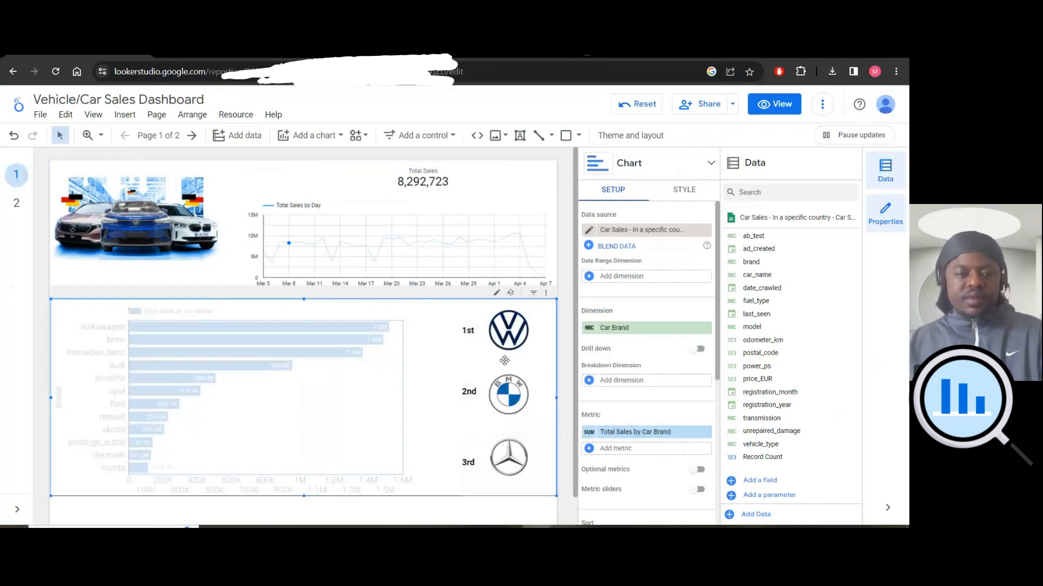
click(563, 344)
scroll(555, 389, down, 1)
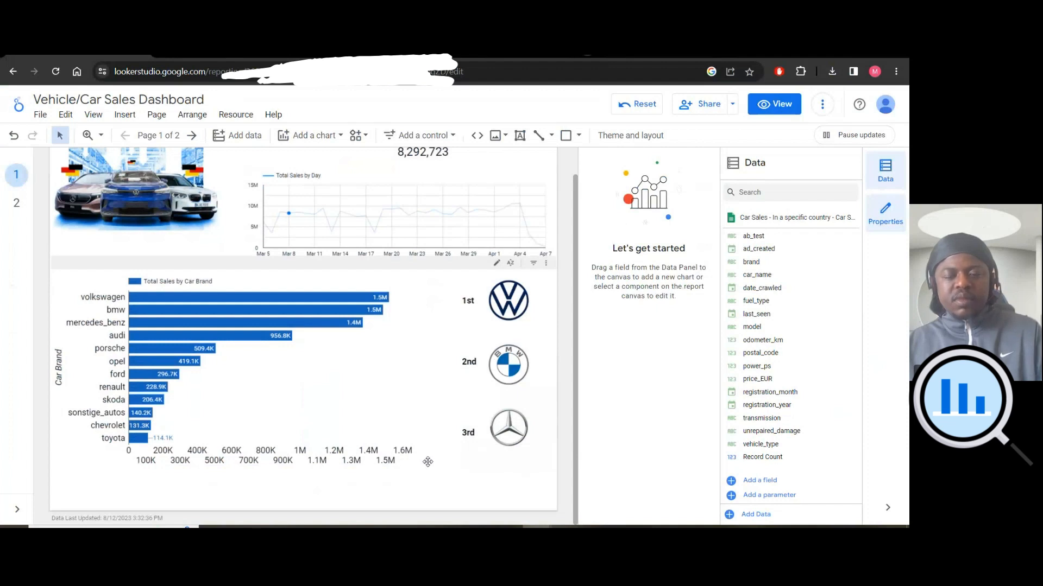
click(429, 461)
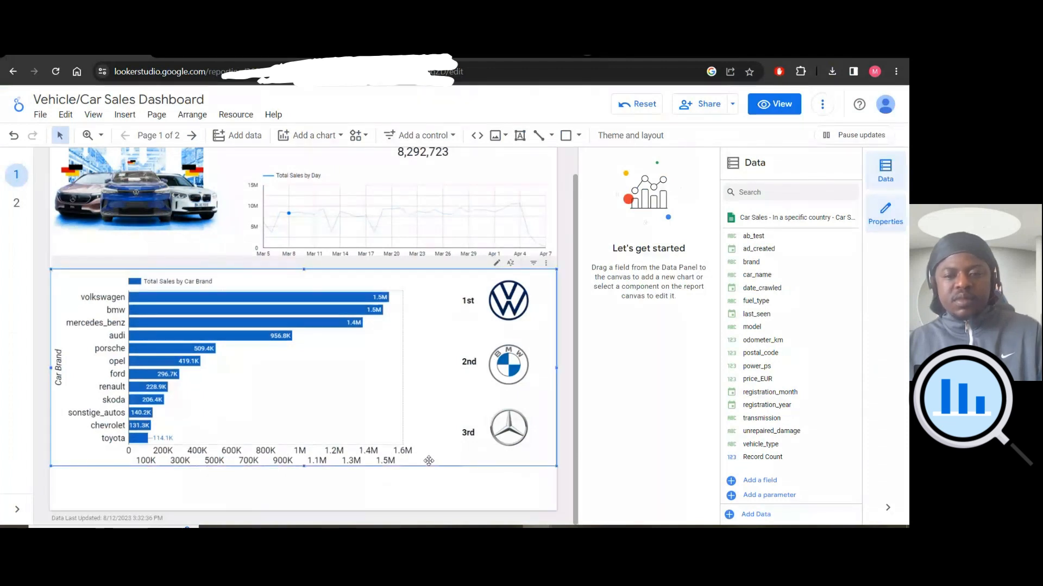
click(564, 487)
scroll(564, 487, up, 1)
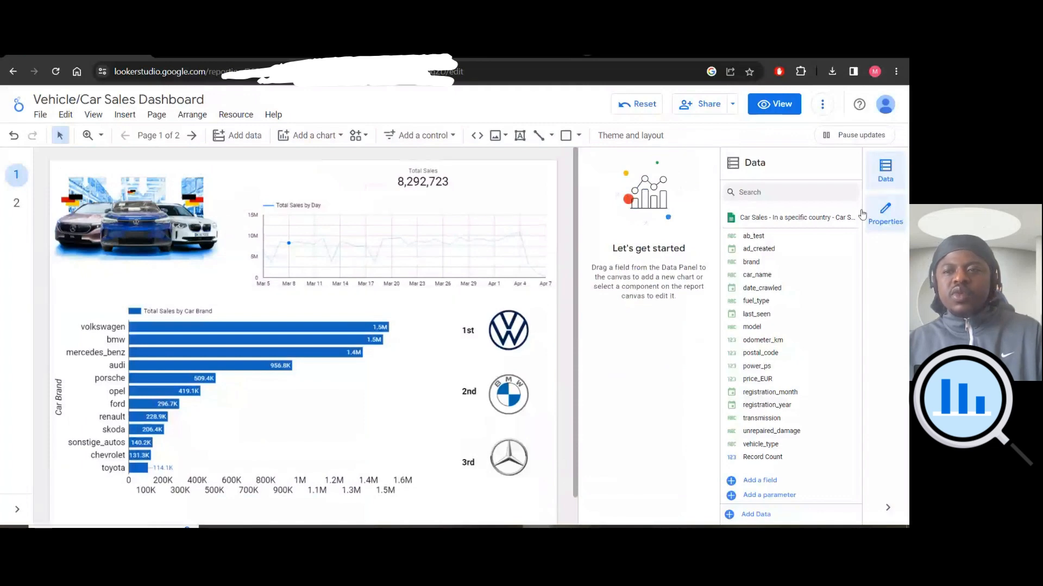
Preview the report in view mode and look over the header picture, scorecard, charts and ranked brand logos.
click(776, 110)
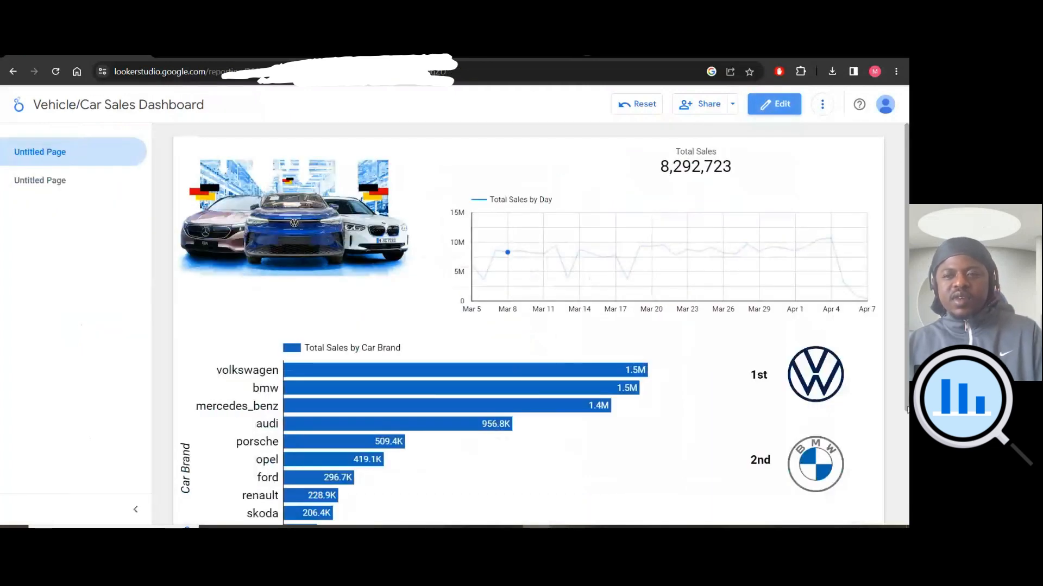
scroll(906, 410, down, 2)
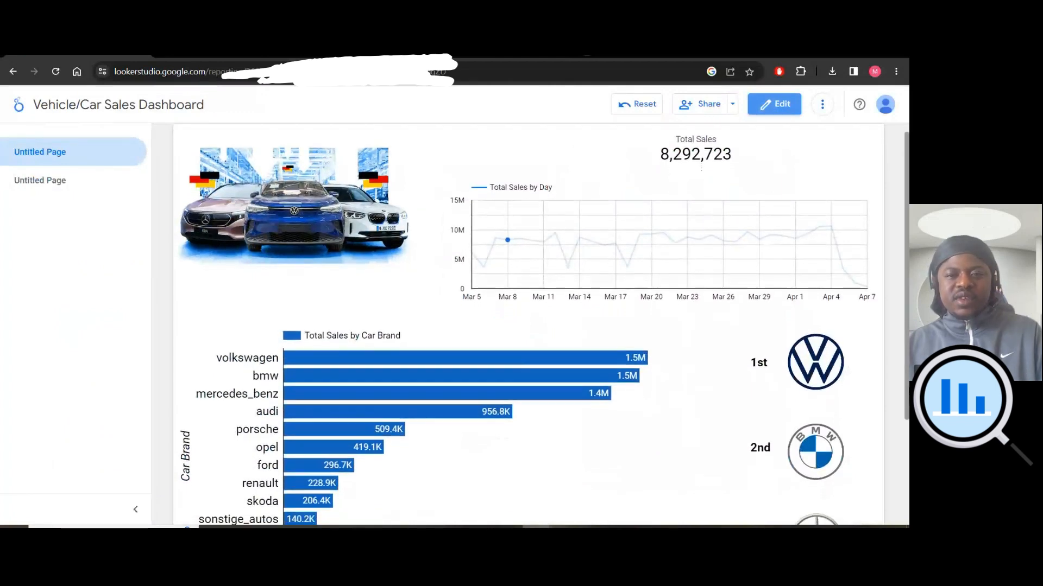
drag(908, 411, 906, 355)
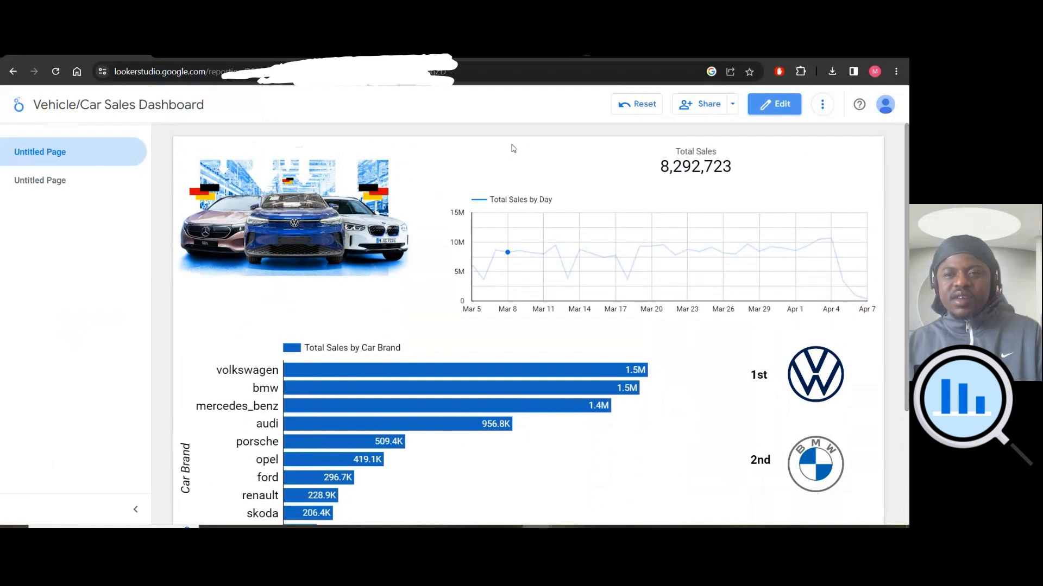
right_click(83, 182)
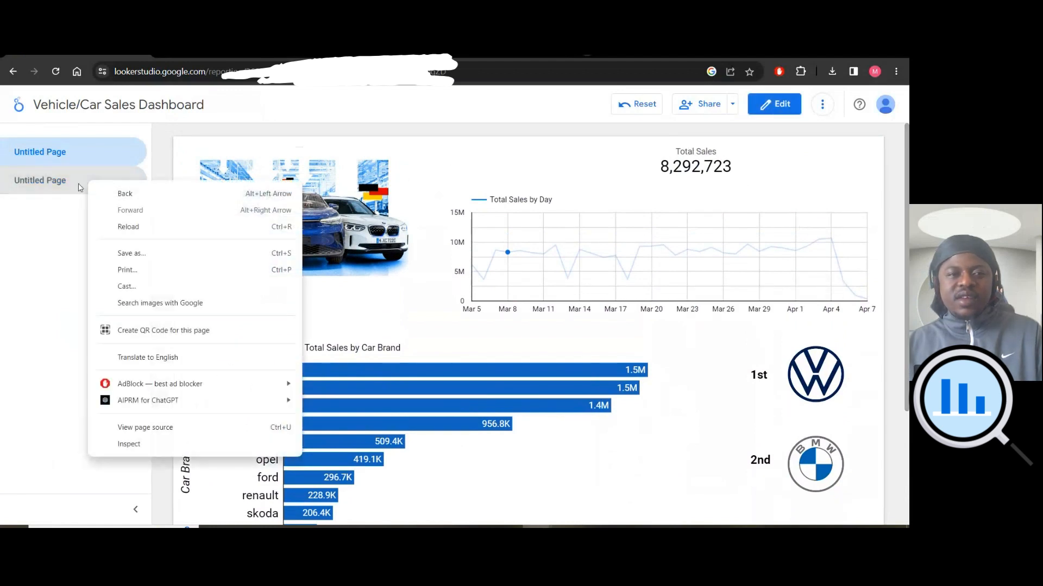
click(159, 142)
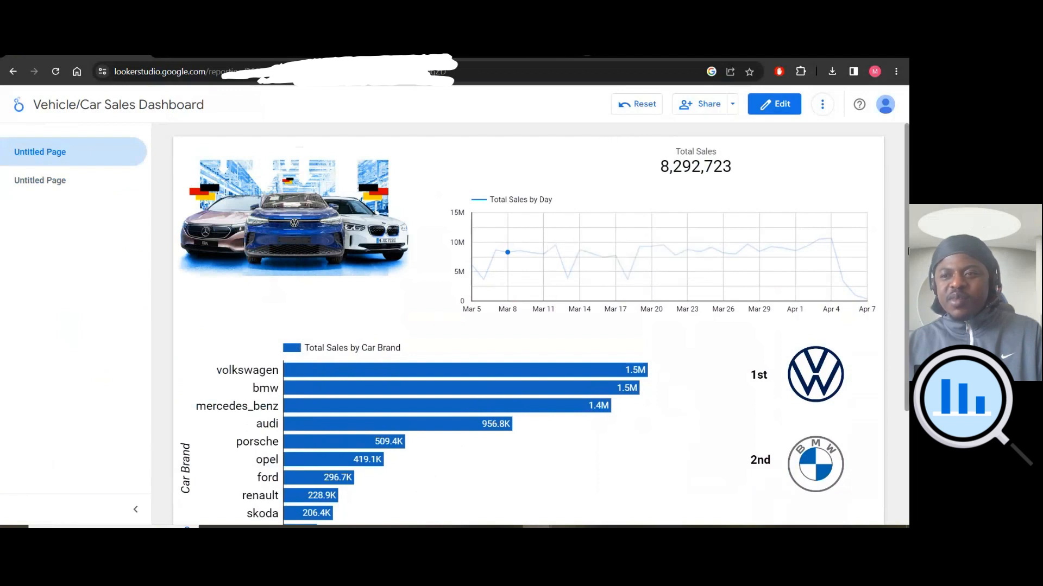
drag(907, 253, 908, 265)
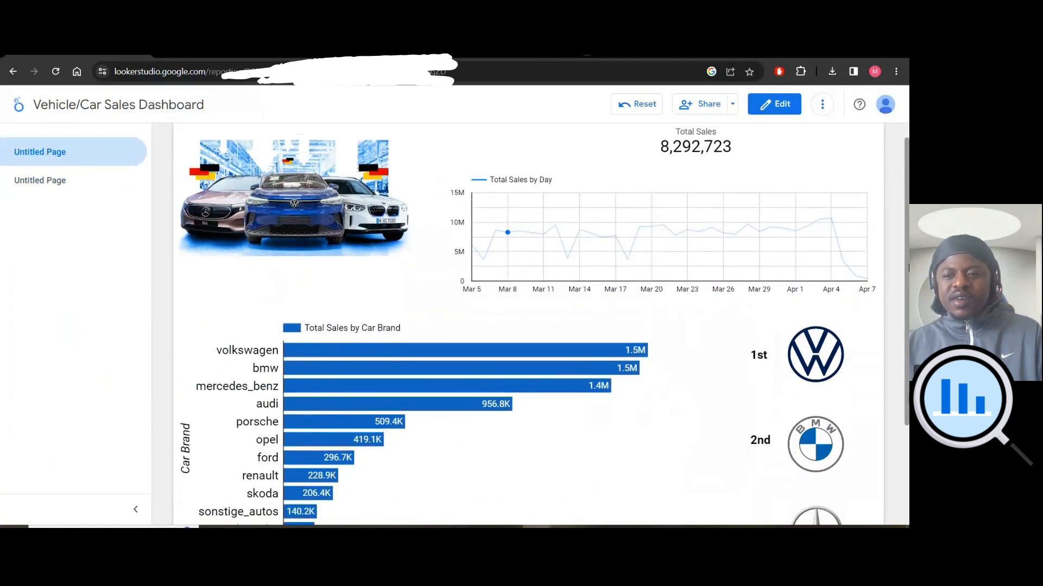
mouse_move(908, 266)
mouse_down()
mouse_move(906, 363)
mouse_move(907, 268)
mouse_up()
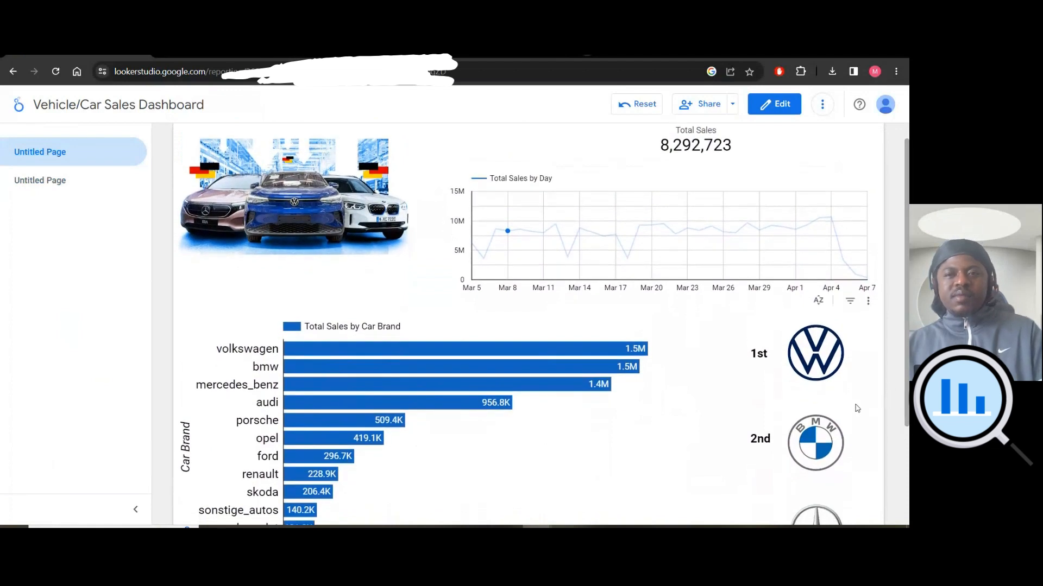
Return to edit mode and hide the data and properties side panes to give the canvas more room.
click(777, 106)
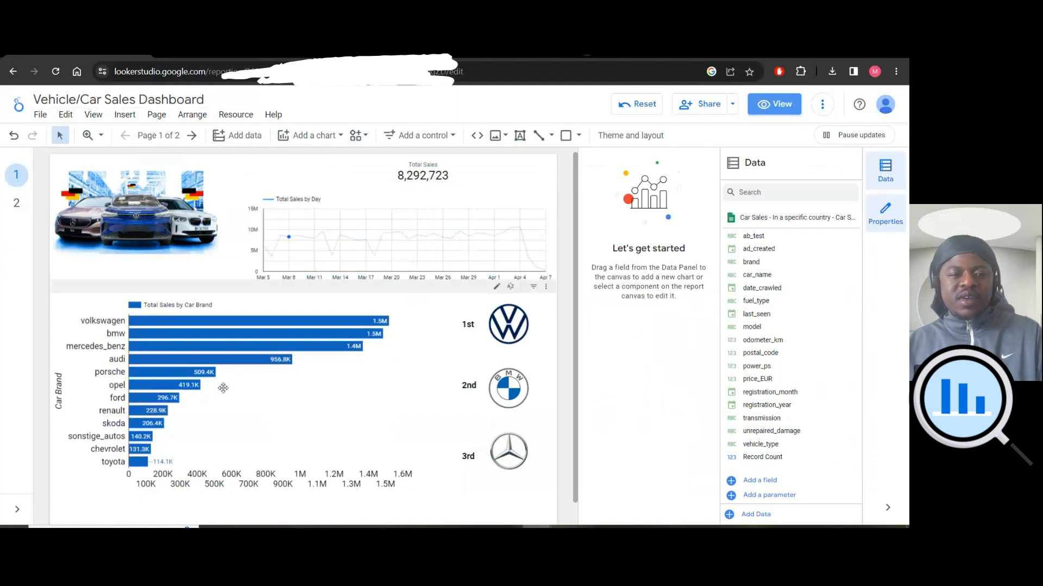
click(886, 169)
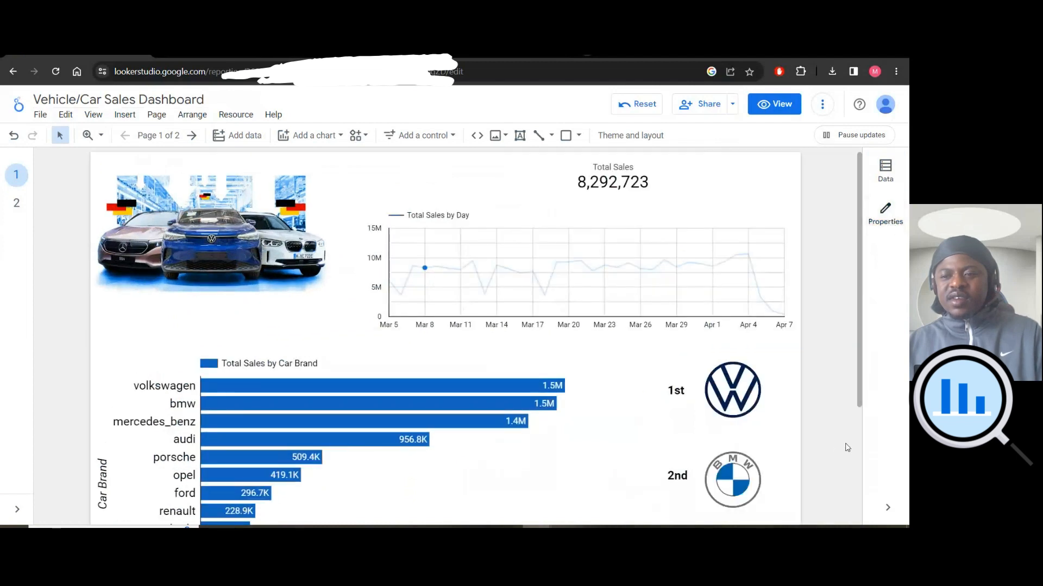
click(887, 508)
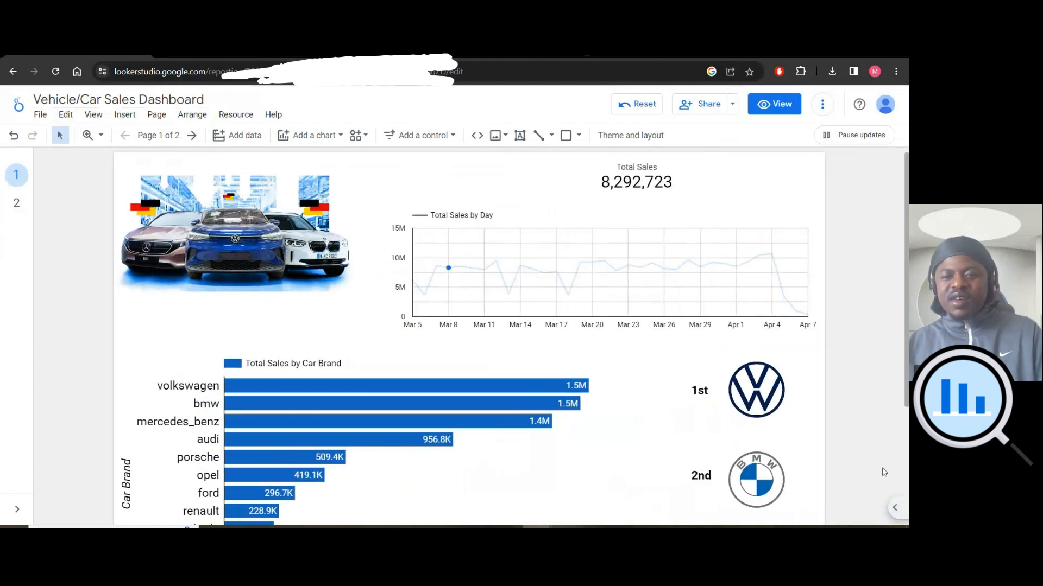
Test the bar chart's cross-filtering with the volkswagen and bmw bars, clear the filter, and review the whole page.
mouse_move(351, 396)
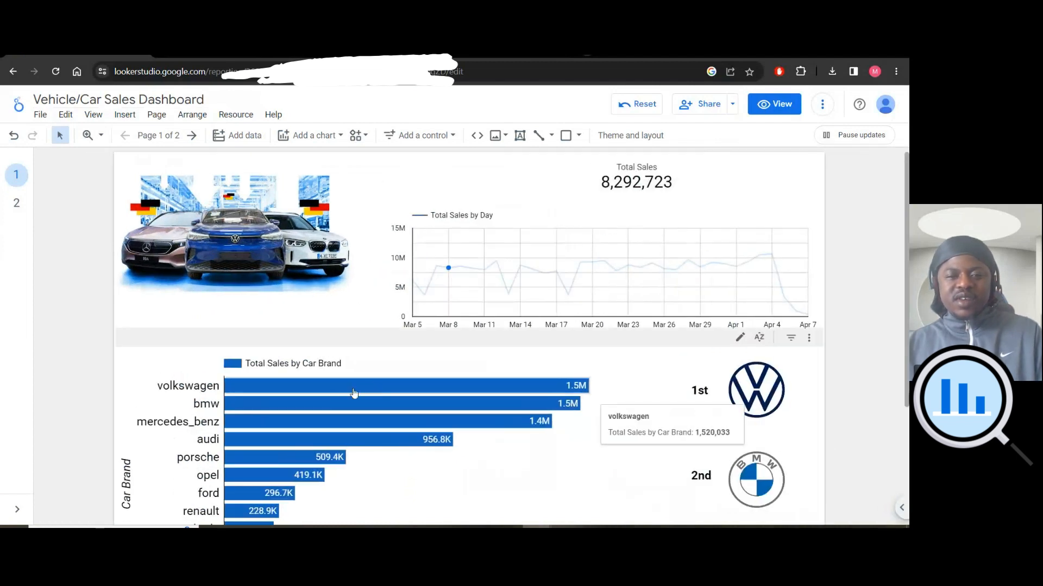
scroll(320, 397, down, 1)
scroll(281, 385, up, 1)
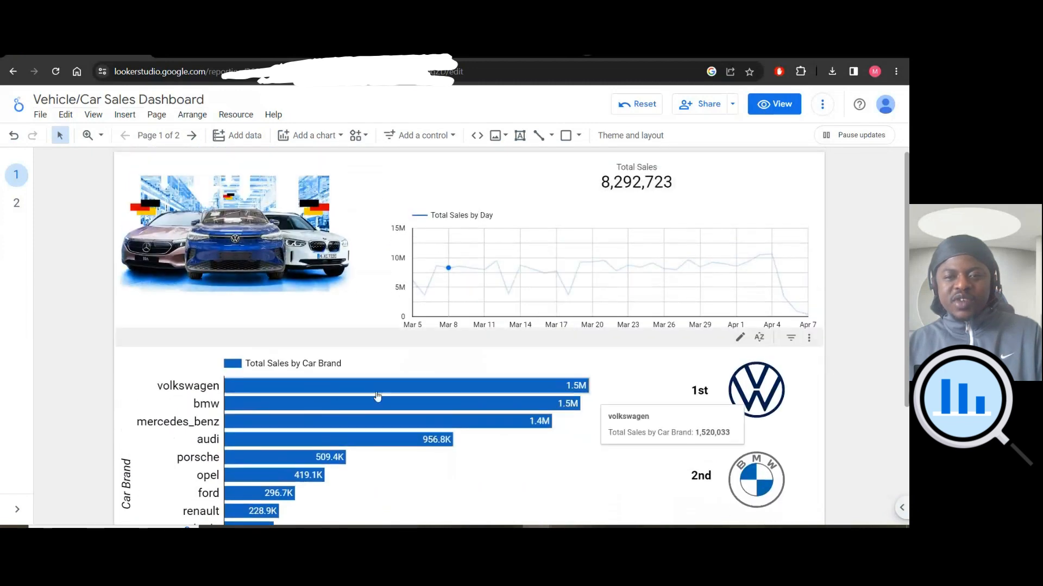
click(261, 386)
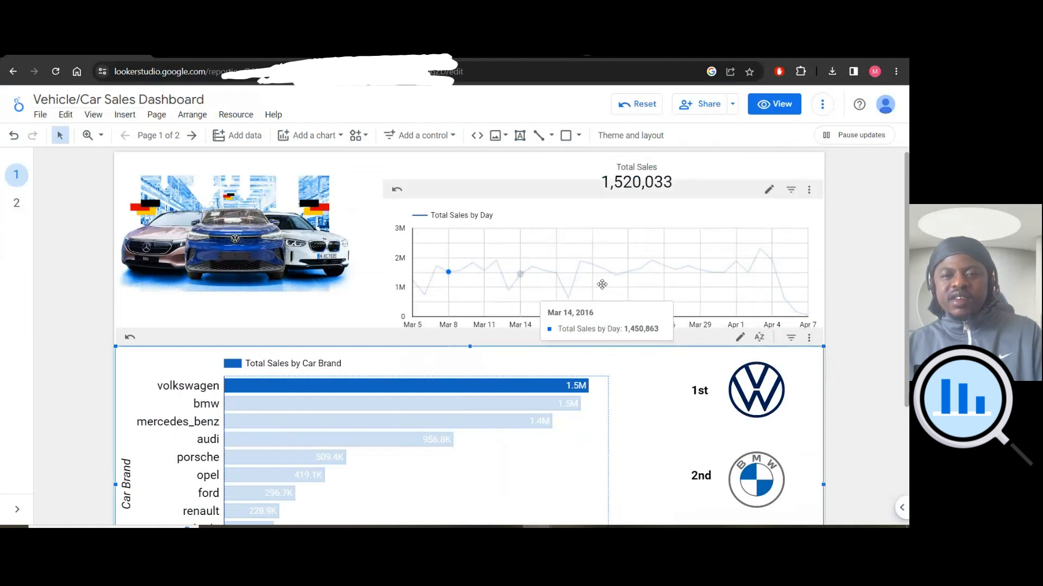
click(293, 406)
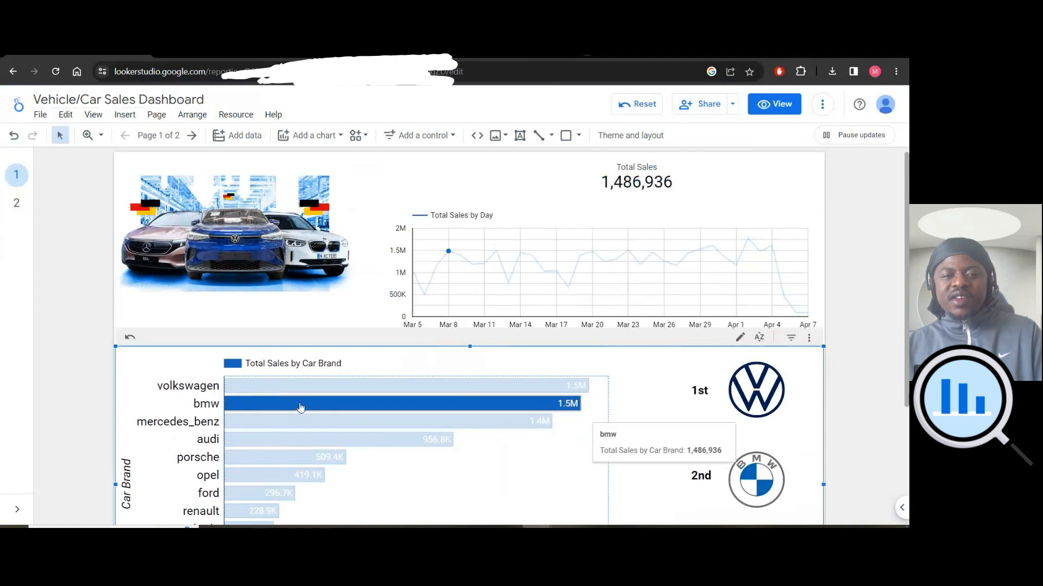
click(403, 352)
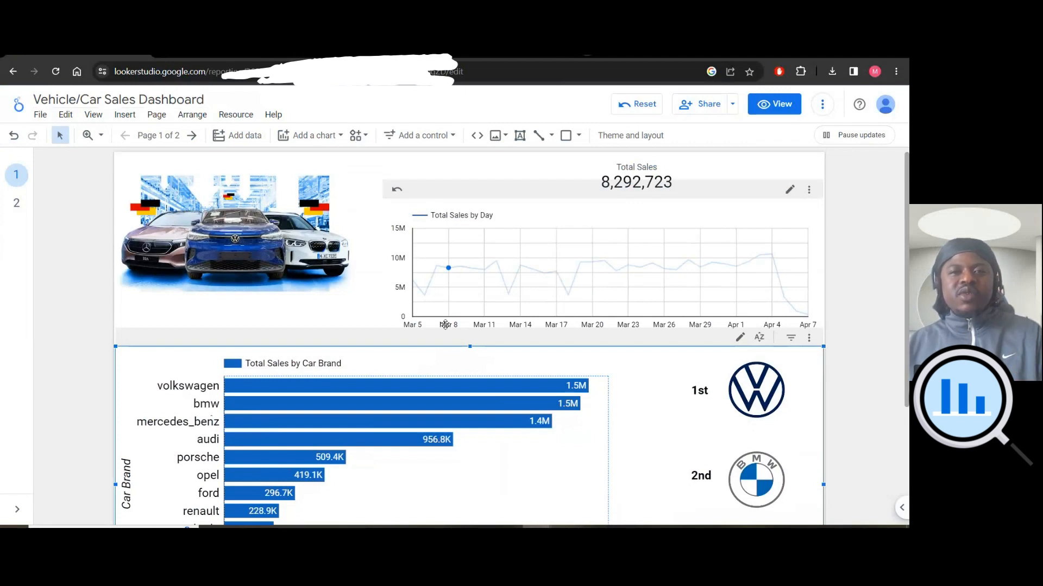
scroll(814, 313, down, 3)
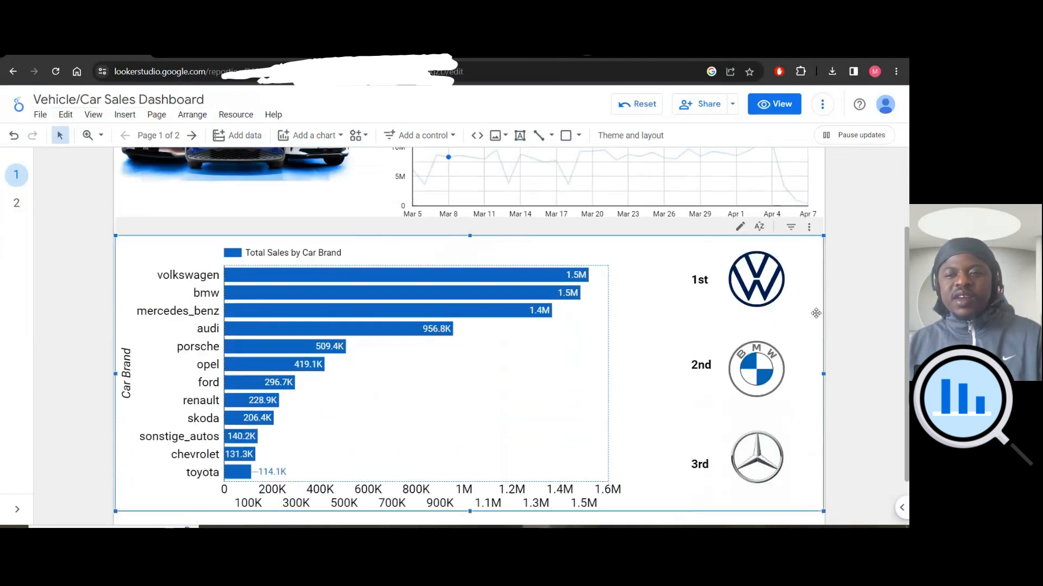
scroll(830, 360, up, 2)
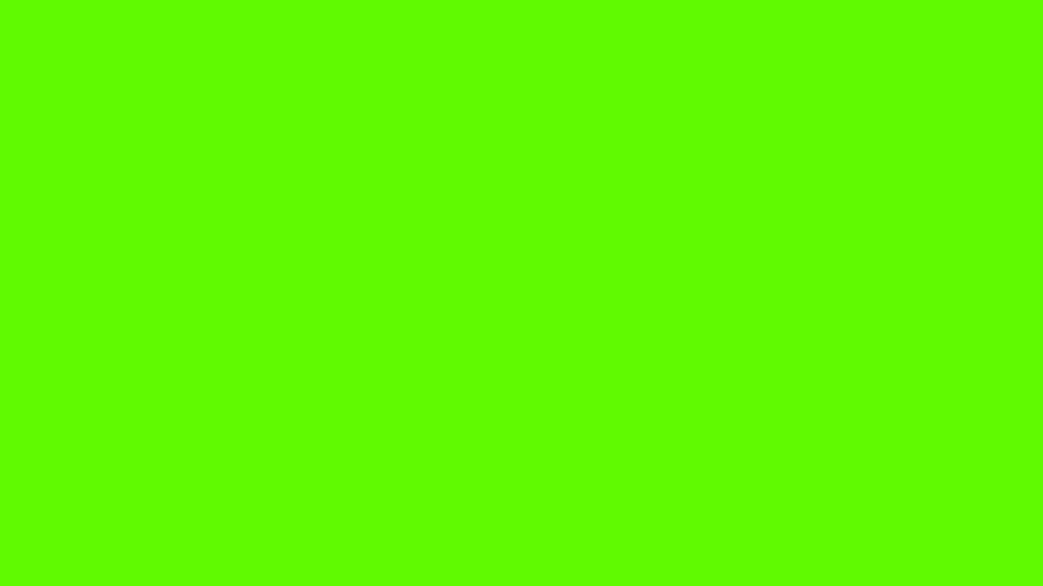